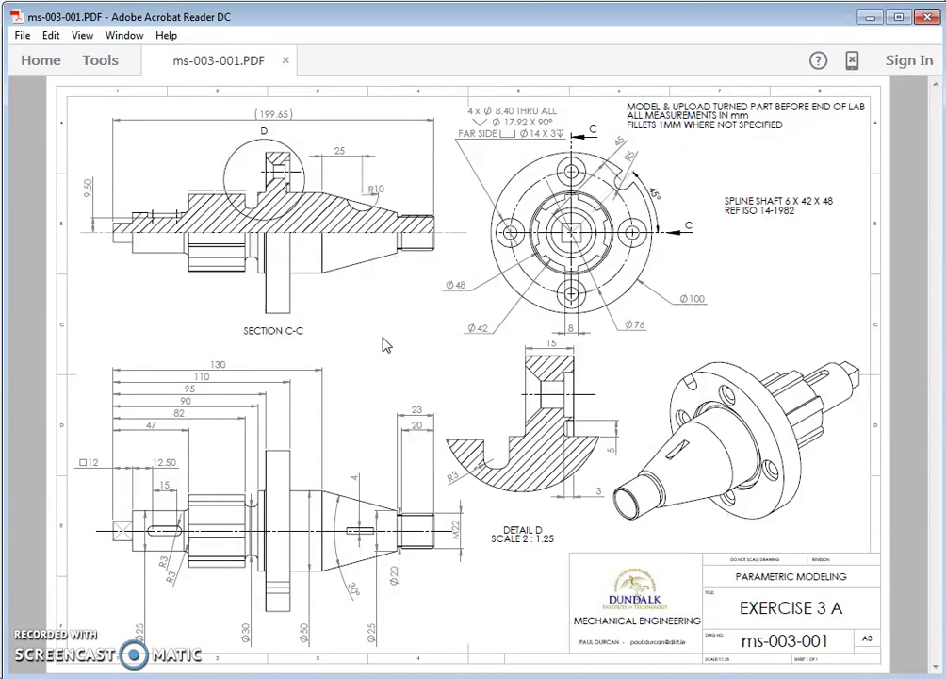
Create a new part document
{"action": "left_click", "coordinate": [357, 294]}
{"action": "left_click", "coordinate": [374, 289]}
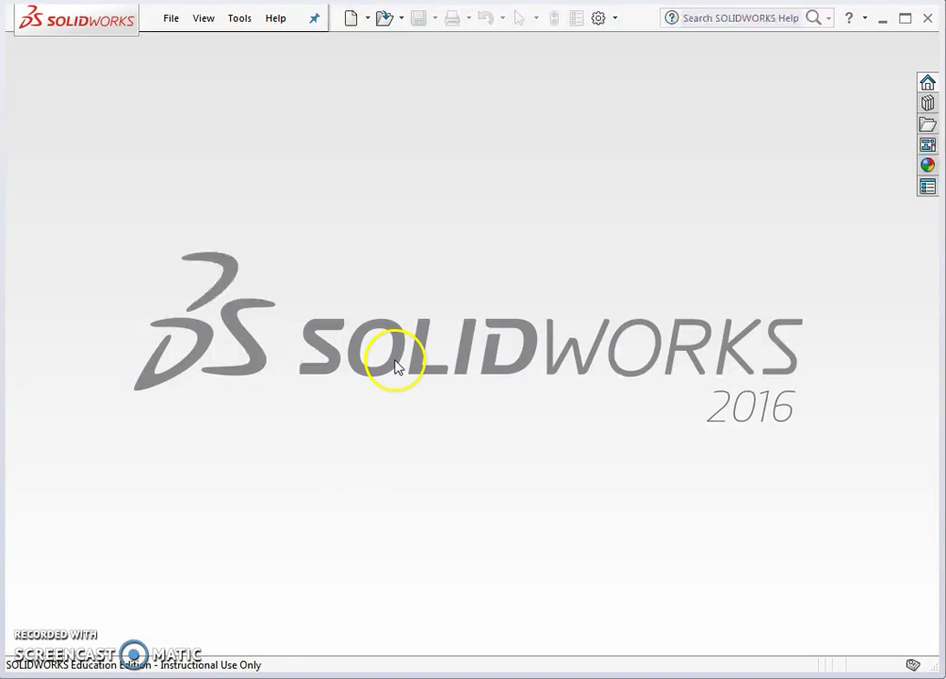
{"action": "left_click", "coordinate": [351, 19]}
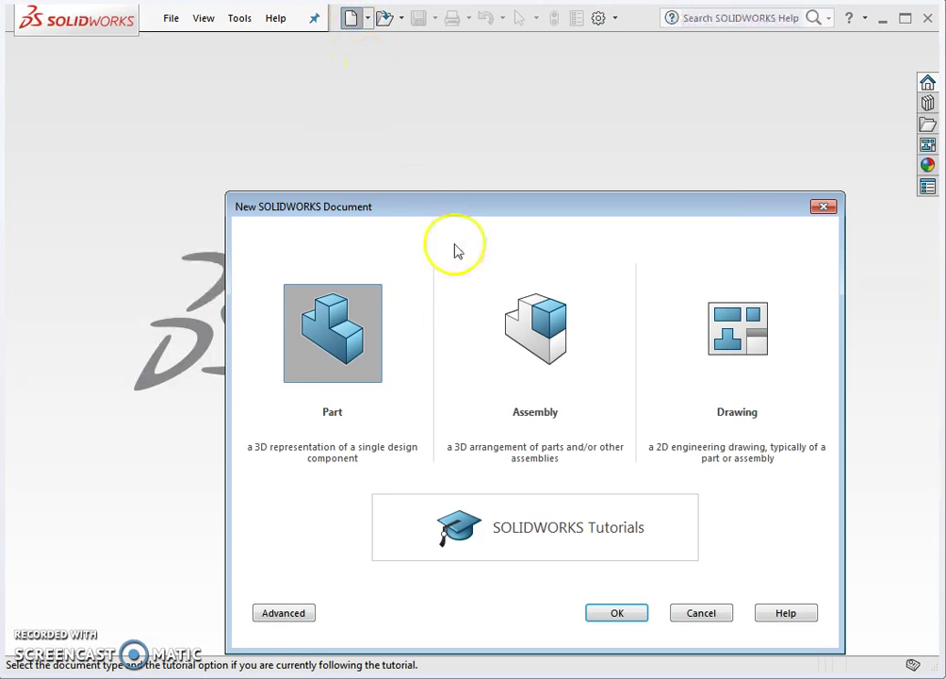
{"action": "left_click", "coordinate": [615, 617]}
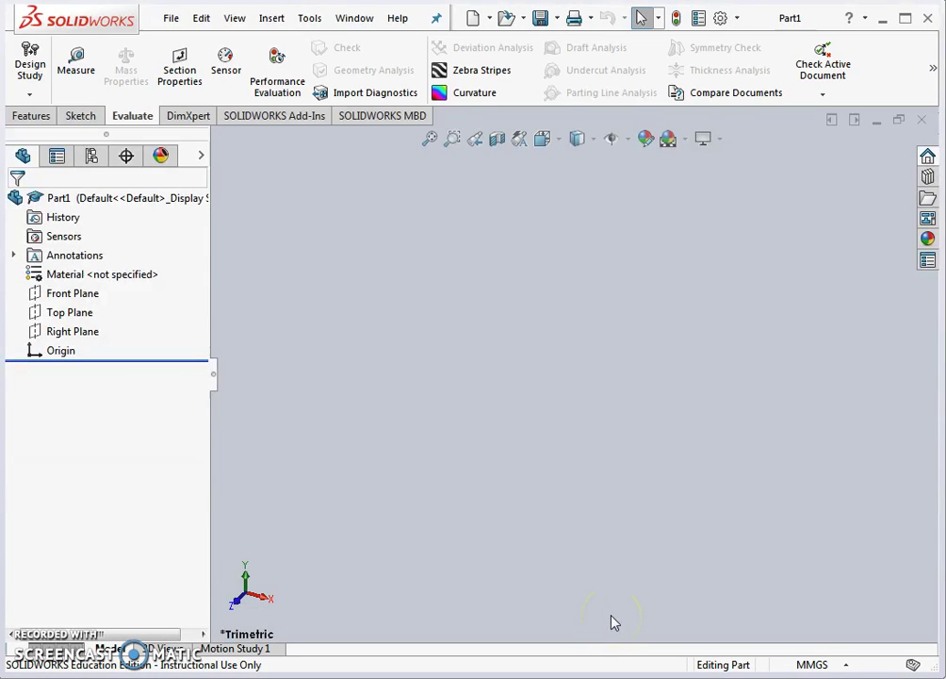
Start a sketch on the Front Plane and draw a circle centred on the origin
{"action": "left_click", "coordinate": [80, 115]}
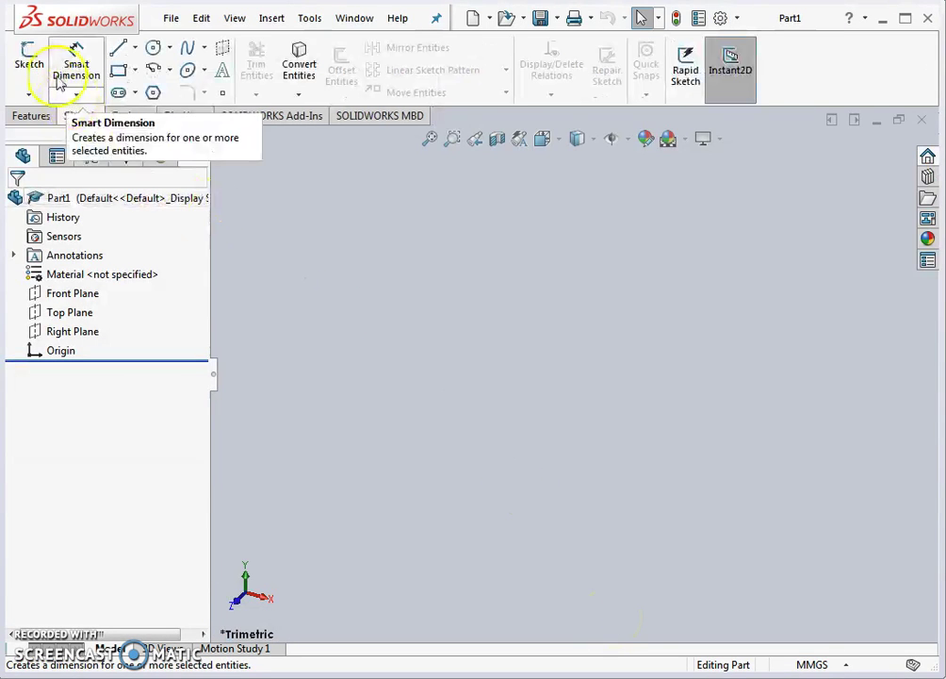
{"action": "left_click", "coordinate": [29, 61]}
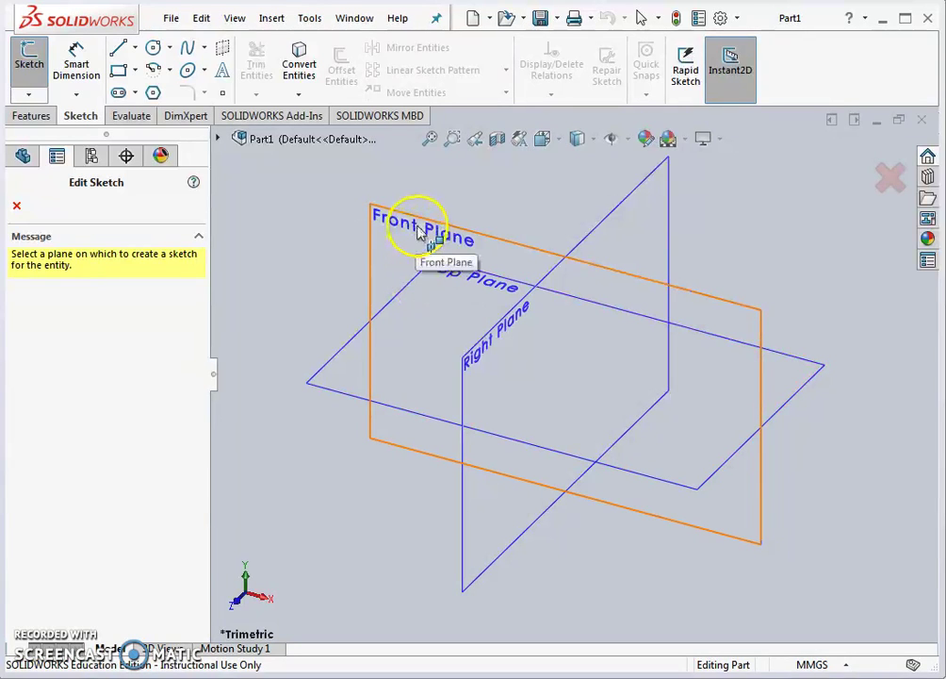
{"action": "left_click", "coordinate": [419, 233]}
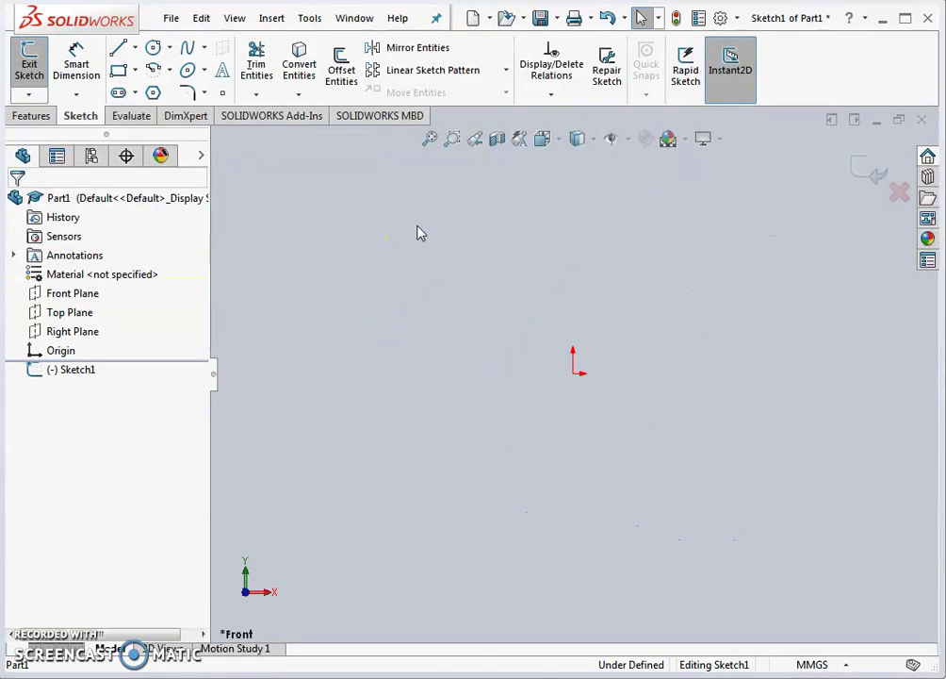
{"action": "left_click", "coordinate": [151, 52]}
{"action": "left_click", "coordinate": [151, 51]}
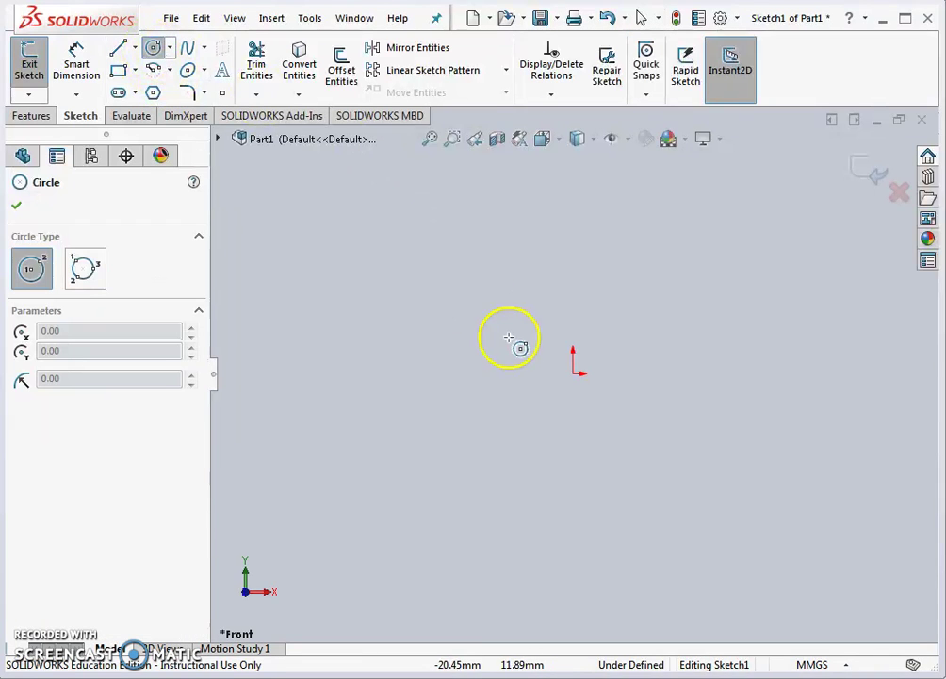
{"action": "left_click", "coordinate": [573, 374]}
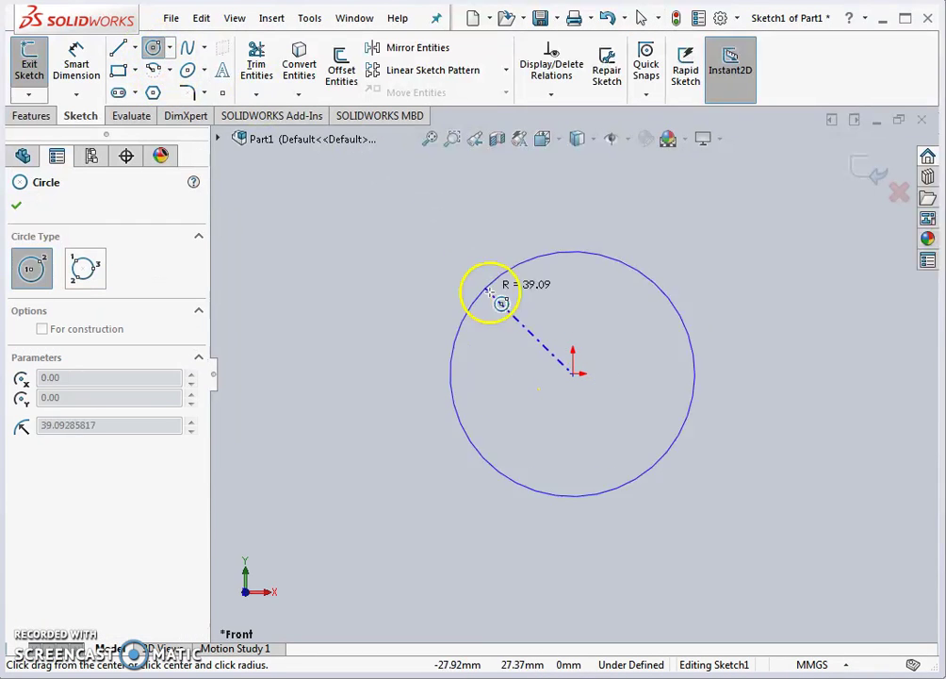
{"action": "left_click", "coordinate": [450, 264]}
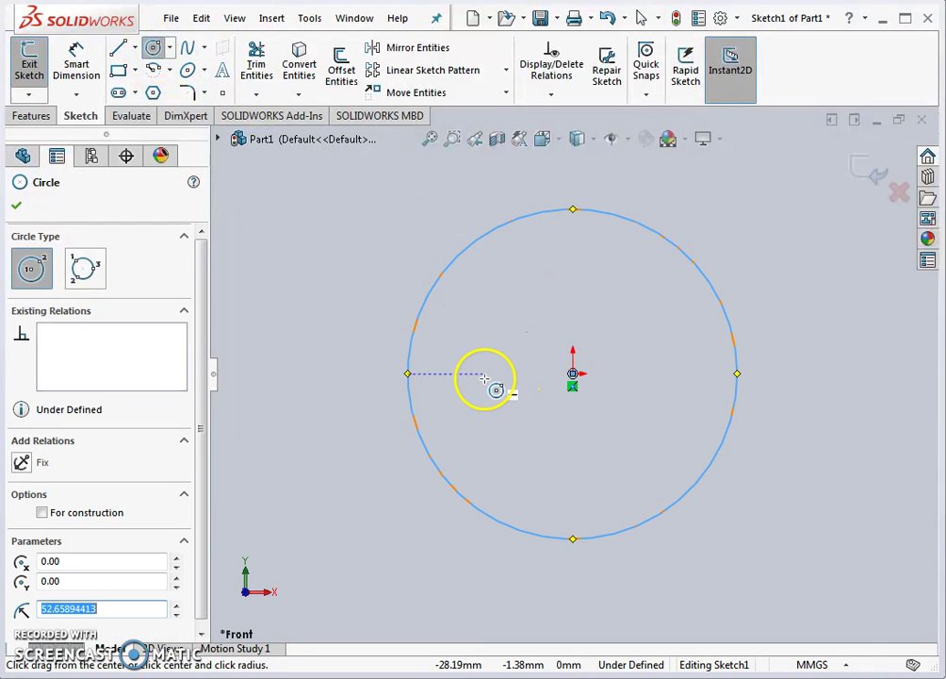
Dimension the circle to 100 mm diameter and exit the sketch
{"action": "left_click", "coordinate": [77, 59]}
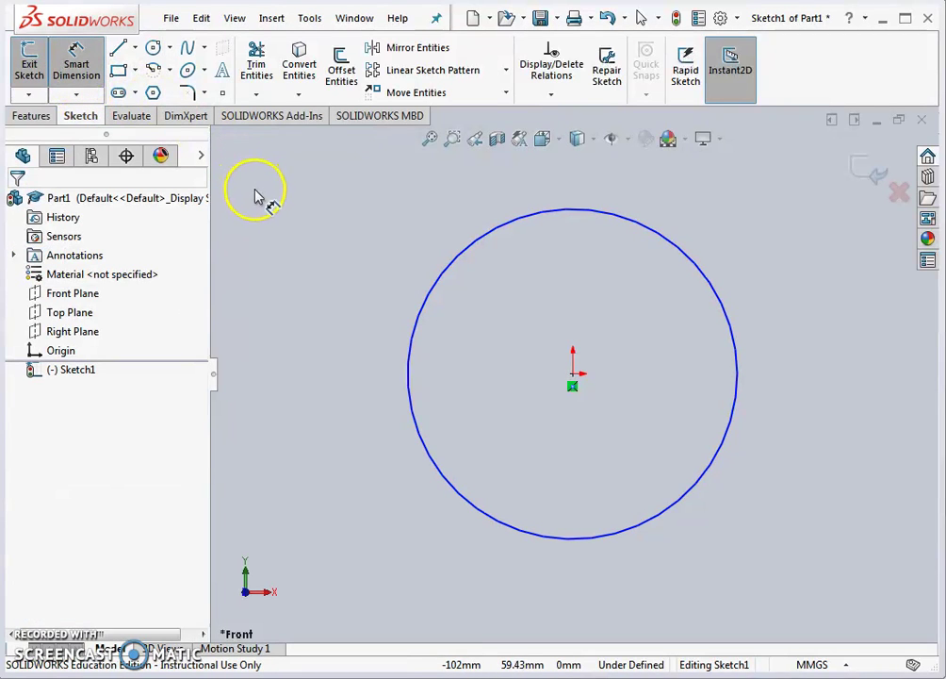
{"action": "left_click", "coordinate": [436, 286]}
{"action": "left_click", "coordinate": [382, 253]}
{"action": "type", "text": "100"}
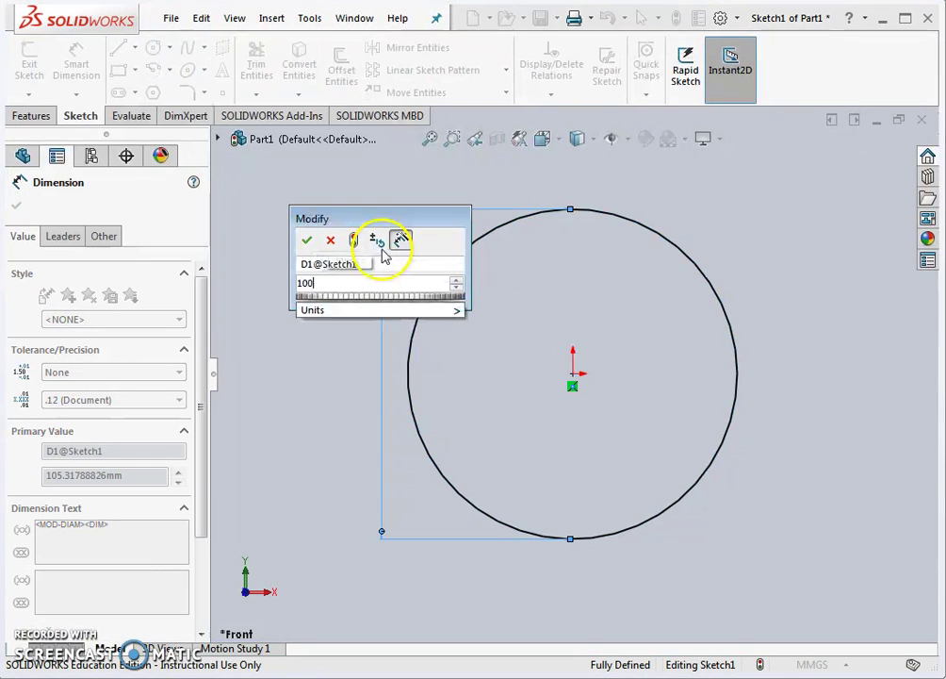
{"action": "key", "text": "Return"}
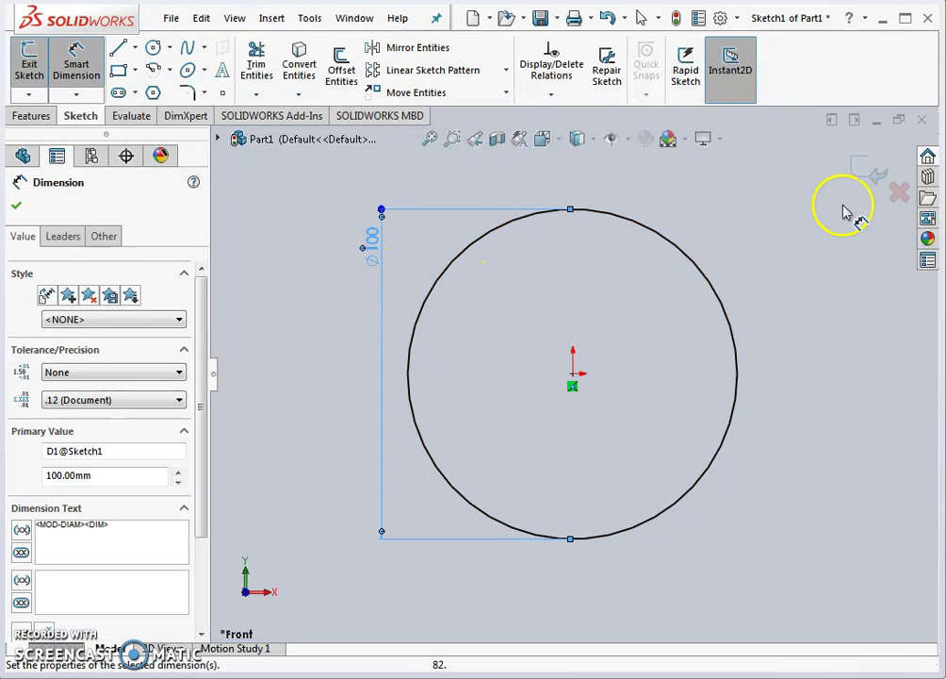
{"action": "left_click", "coordinate": [861, 175]}
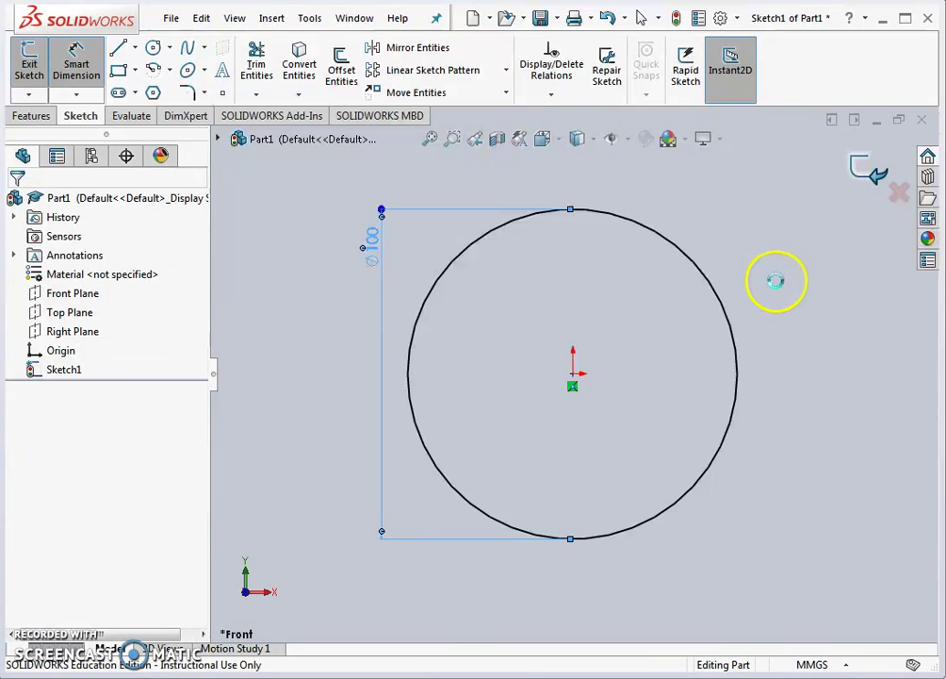
Extrude Sketch1's circle 15 mm blind into a solid disc
{"action": "middle_click_drag", "start_coordinate": [773, 290], "coordinate": [708, 368]}
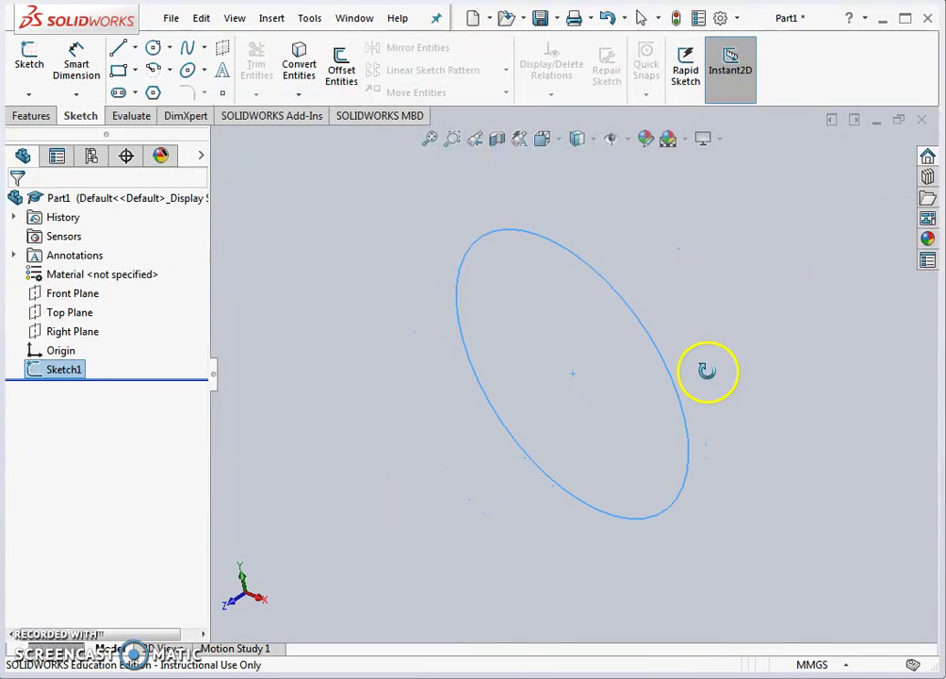
{"action": "left_click", "coordinate": [28, 119]}
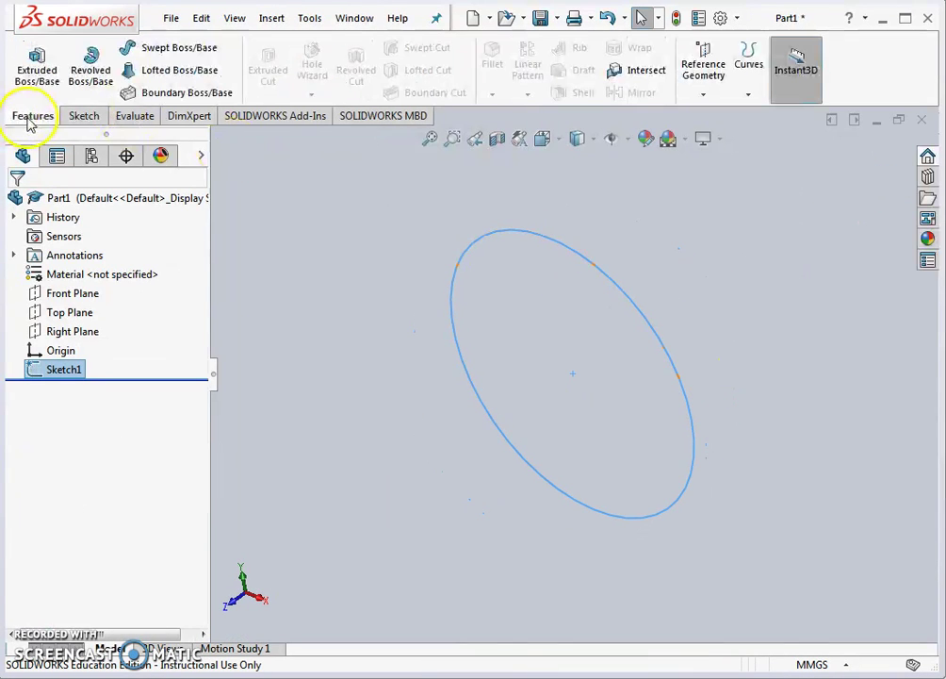
{"action": "left_click", "coordinate": [32, 66]}
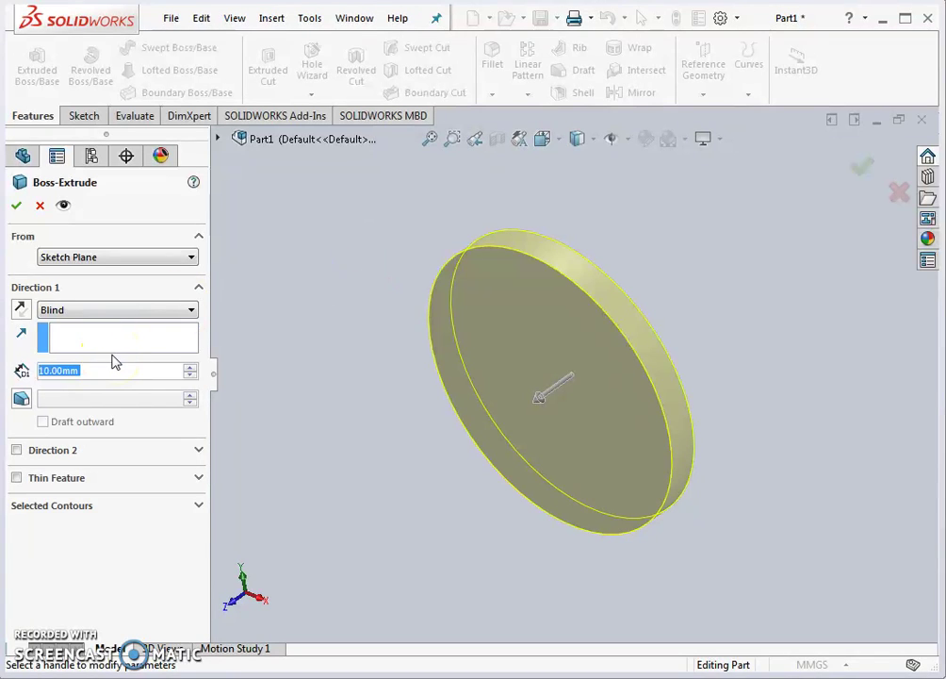
{"action": "type", "text": "15"}
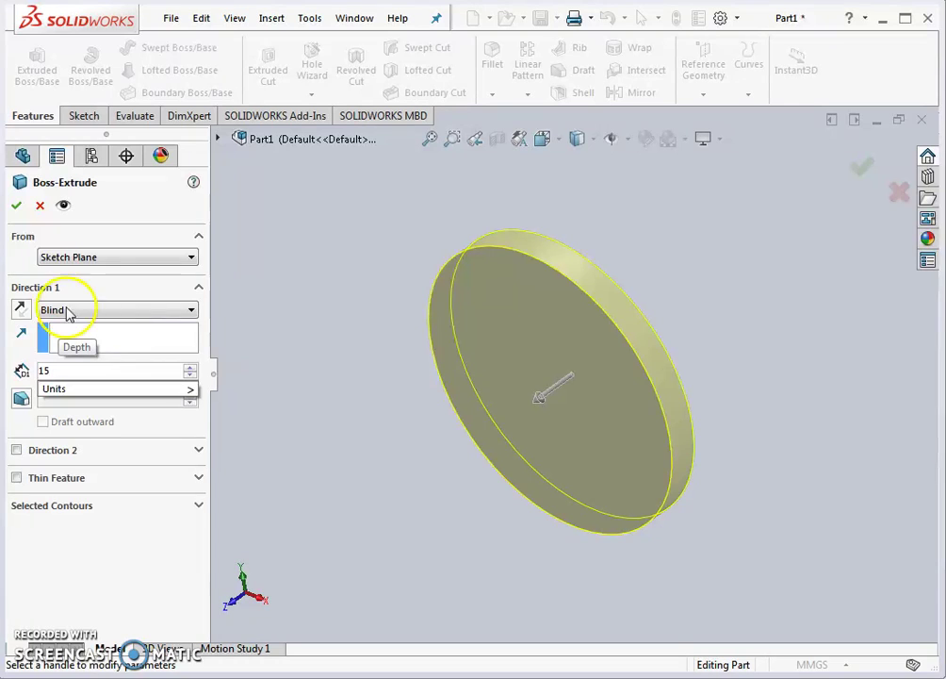
{"action": "key", "text": "Return"}
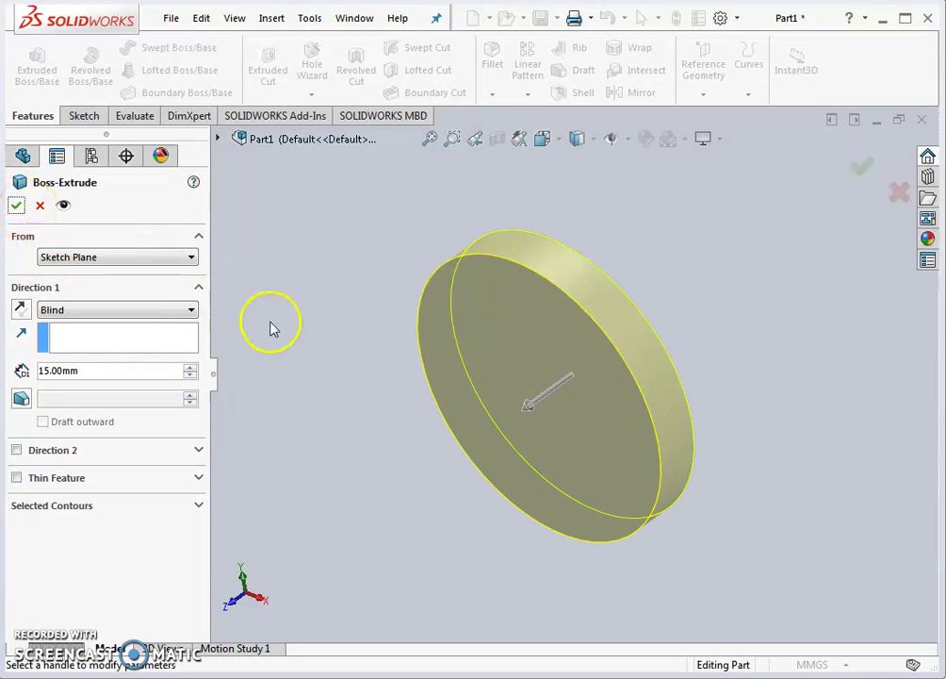
{"action": "left_click", "coordinate": [16, 207]}
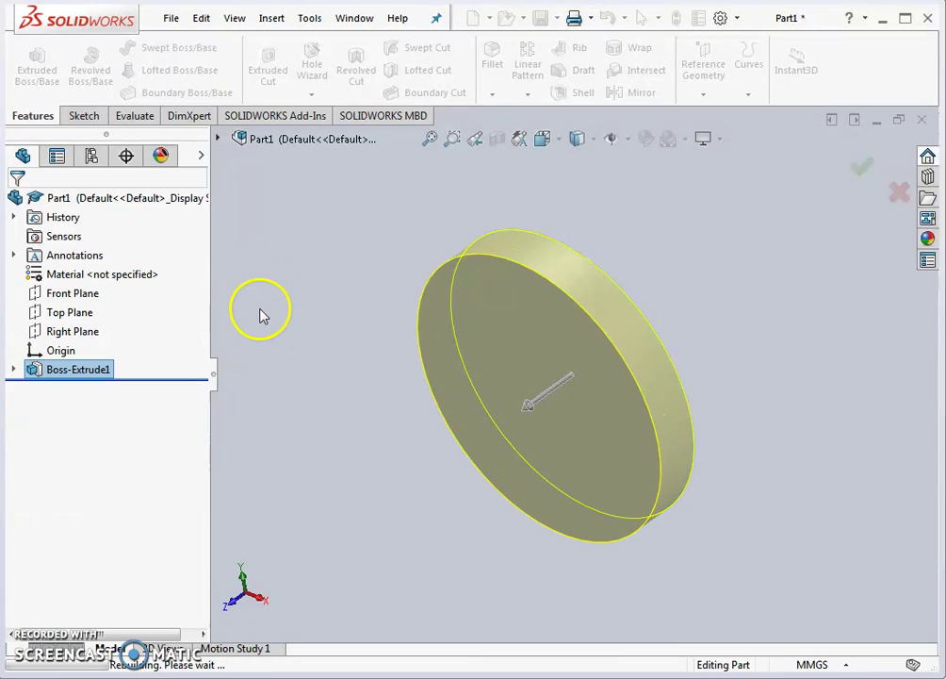
Start a sketch on the disc's front face and view it normal to the face
{"action": "mouse_move", "coordinate": [351, 296]}
{"action": "middle_mouse_down"}
{"action": "mouse_move", "coordinate": [465, 250]}
{"action": "mouse_move", "coordinate": [528, 317]}
{"action": "mouse_move", "coordinate": [556, 254]}
{"action": "middle_mouse_up"}
{"action": "left_click", "coordinate": [85, 117]}
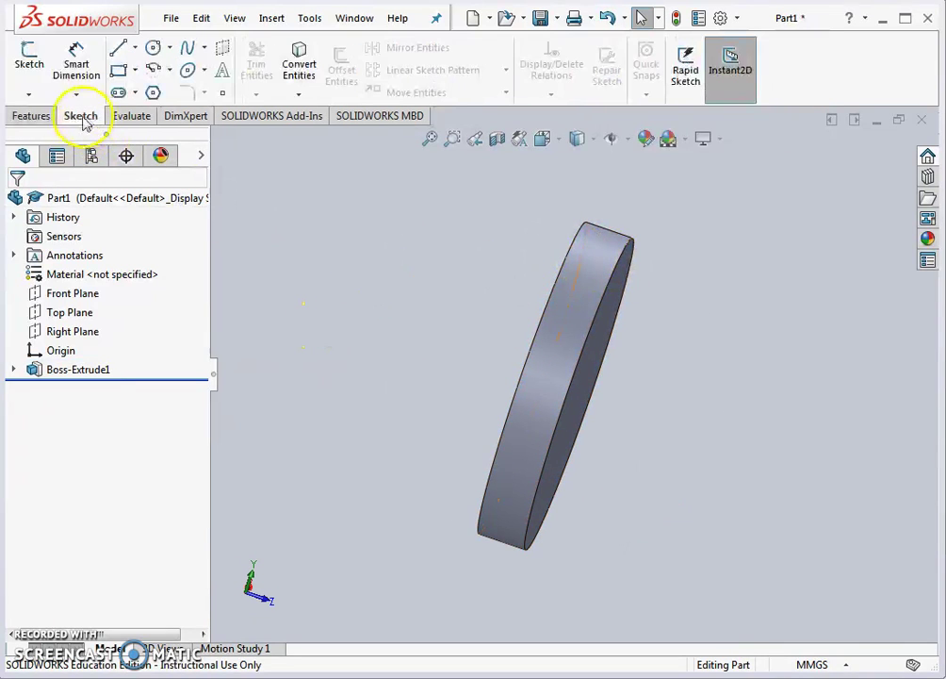
{"action": "left_click", "coordinate": [29, 67]}
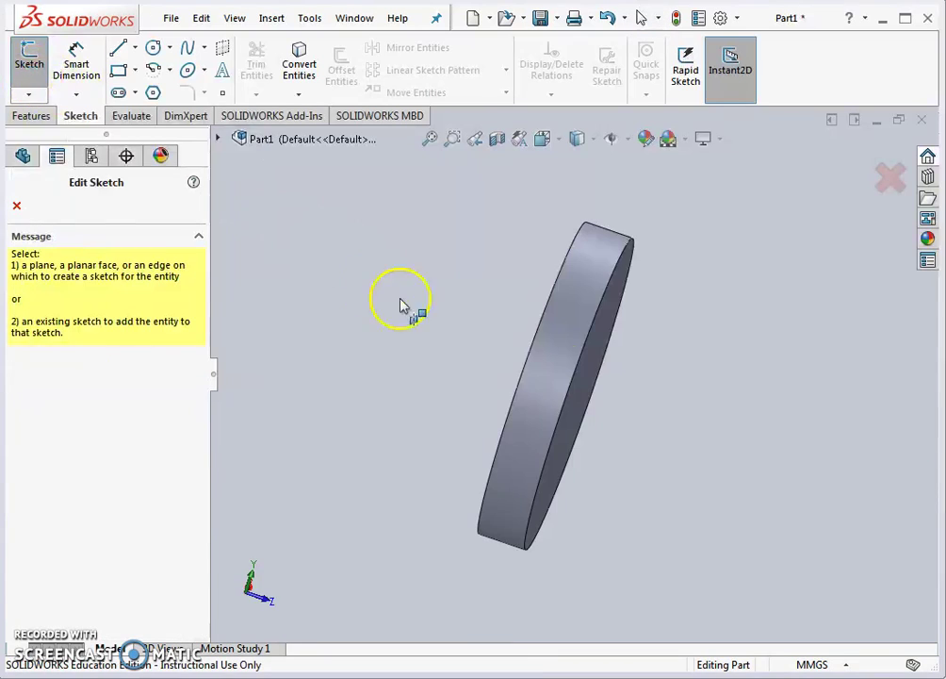
{"action": "mouse_move", "coordinate": [448, 334]}
{"action": "middle_mouse_down"}
{"action": "mouse_move", "coordinate": [665, 429]}
{"action": "mouse_move", "coordinate": [644, 416]}
{"action": "middle_mouse_up"}
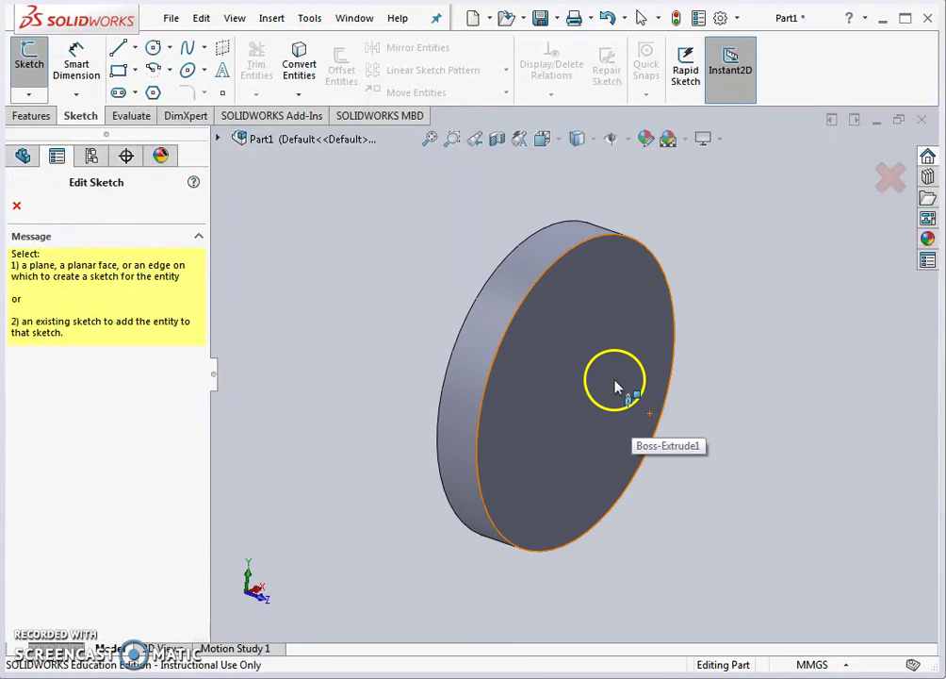
{"action": "left_click", "coordinate": [617, 386]}
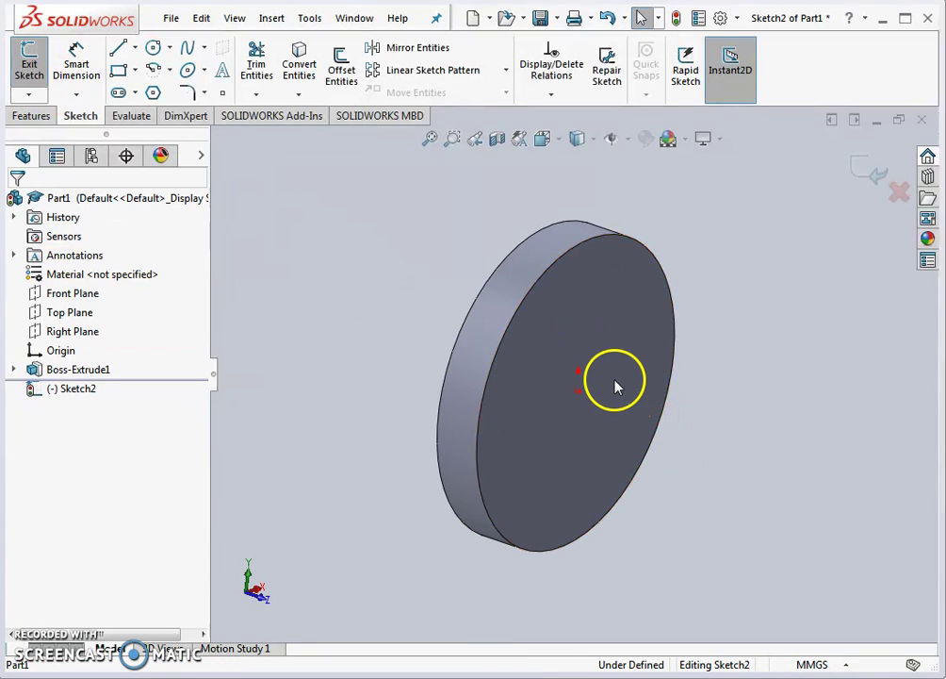
{"action": "left_click", "coordinate": [429, 141]}
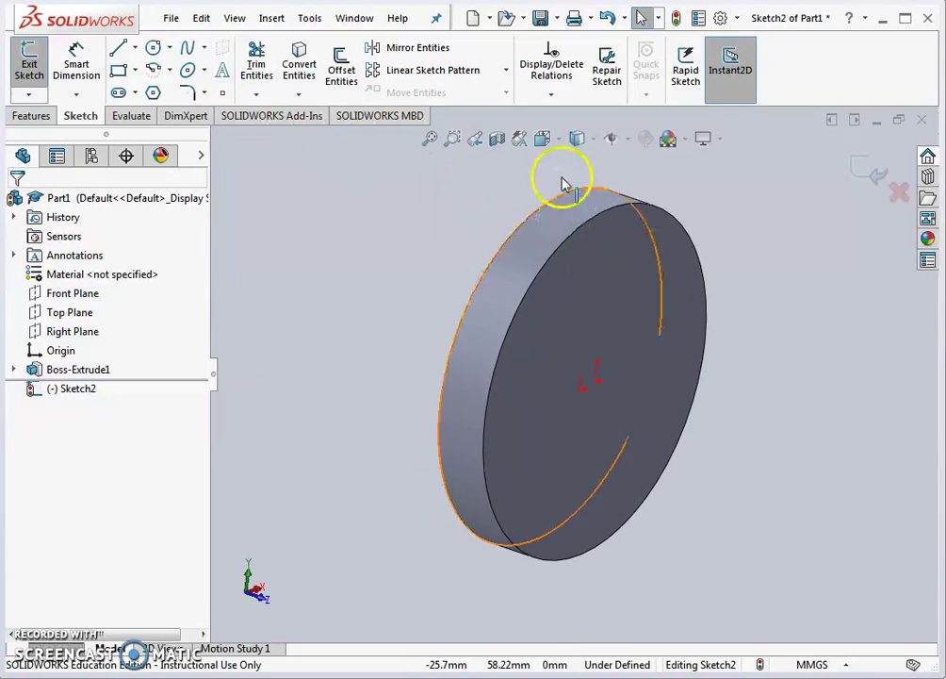
{"action": "left_click", "coordinate": [547, 140]}
{"action": "left_click", "coordinate": [641, 237]}
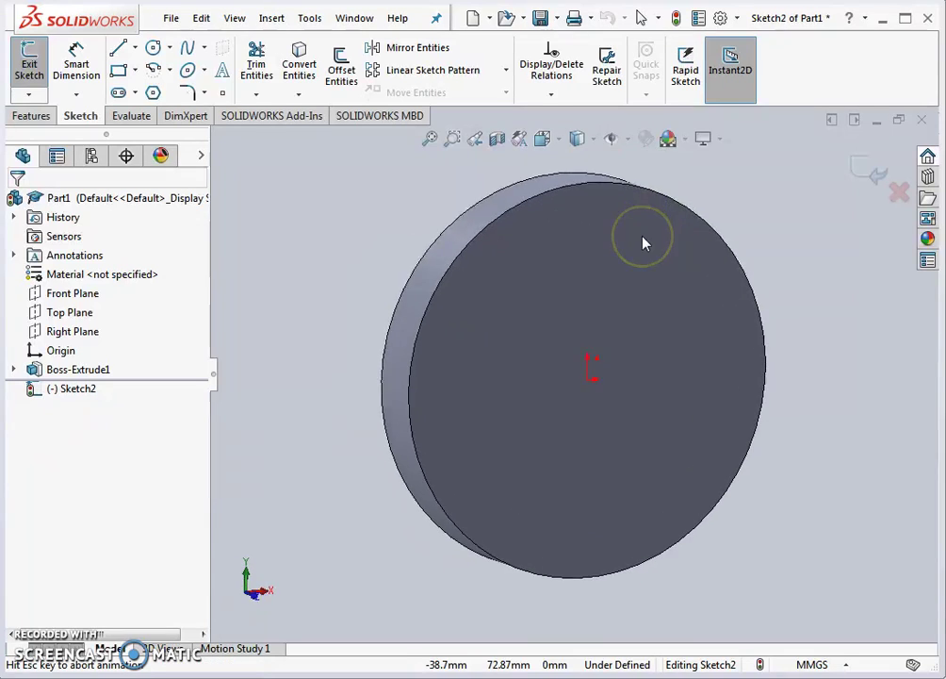
Draw a circle at the origin and dimension it to 50 mm diameter
{"action": "left_click", "coordinate": [153, 47]}
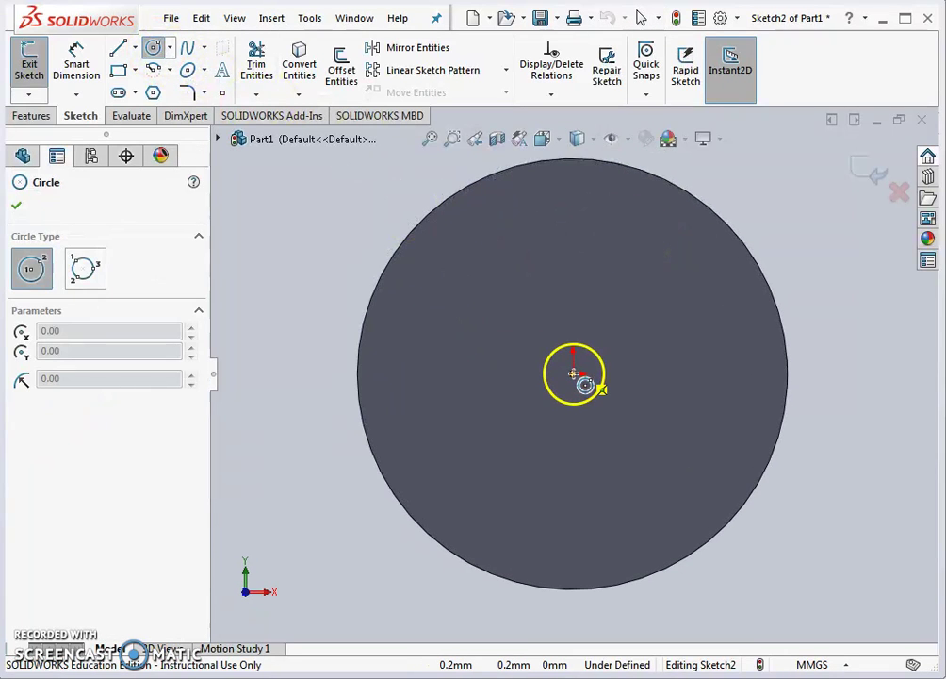
{"action": "left_click", "coordinate": [572, 373]}
{"action": "left_click", "coordinate": [491, 256]}
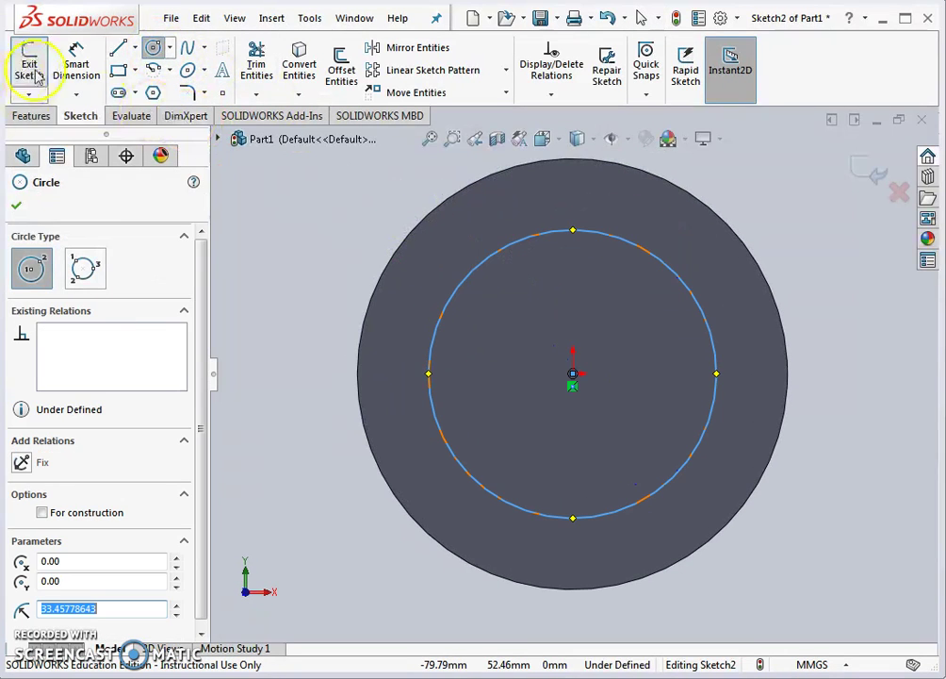
{"action": "left_click", "coordinate": [76, 64]}
{"action": "left_click", "coordinate": [666, 273]}
{"action": "left_click", "coordinate": [787, 248]}
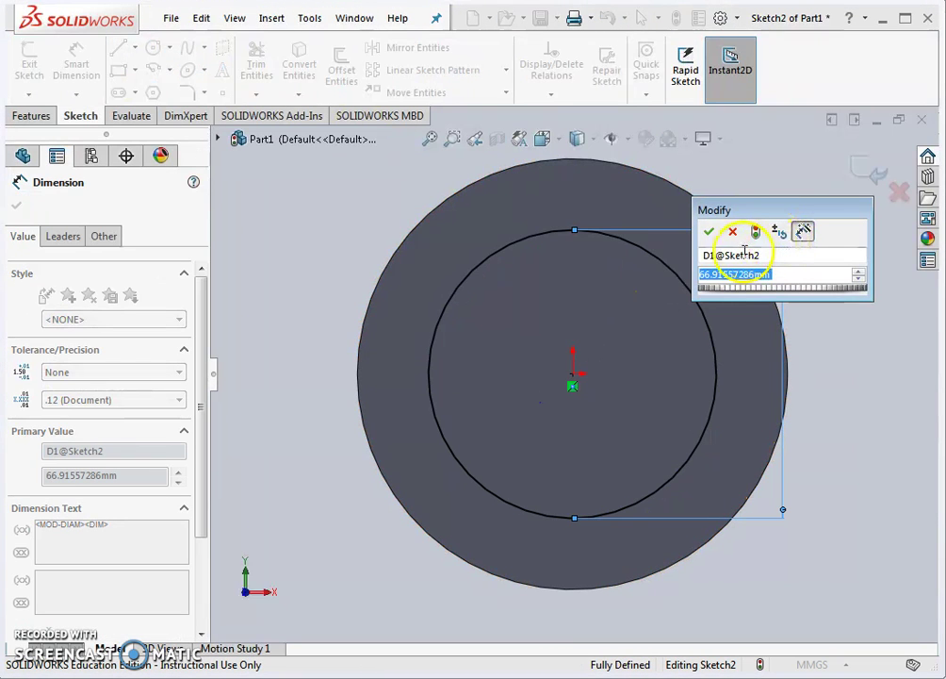
{"action": "type", "text": "50"}
{"action": "left_click", "coordinate": [709, 231]}
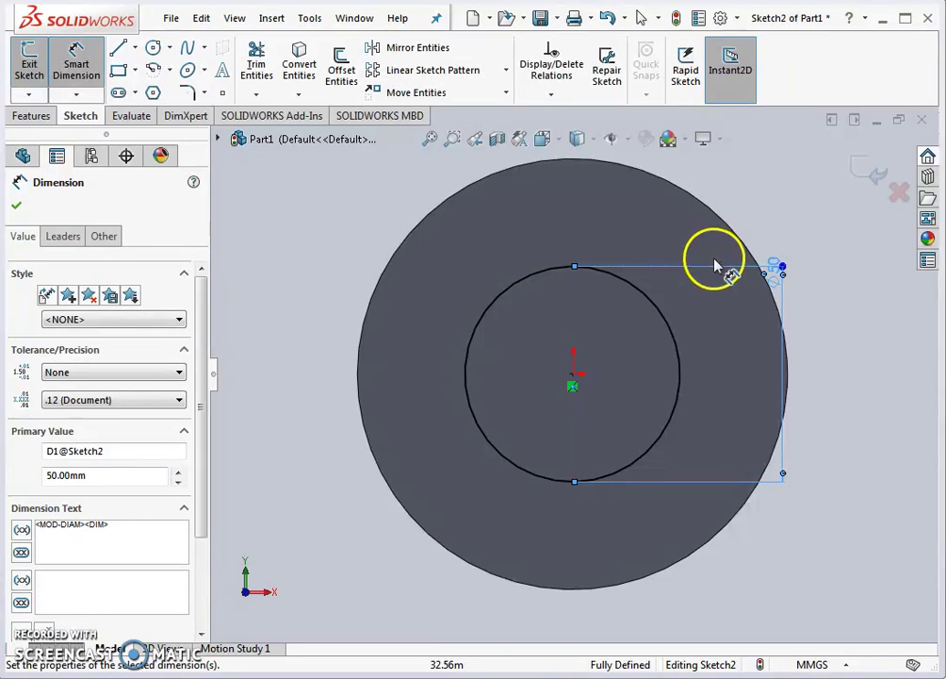
Extrude the 50 mm circle 20 mm blind from the disc, then select Right Plane
{"action": "left_click", "coordinate": [873, 175]}
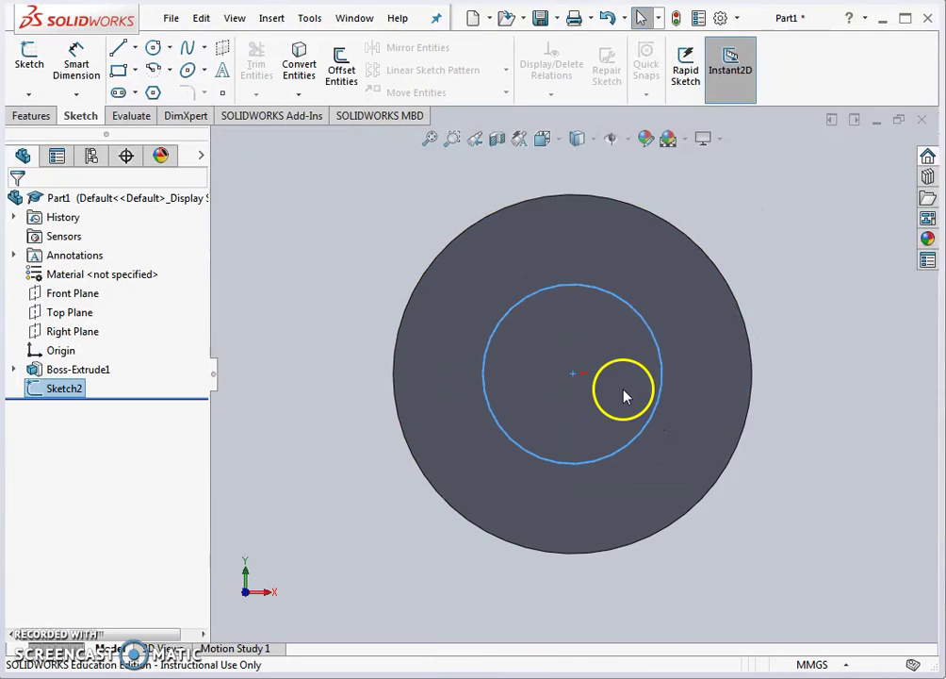
{"action": "middle_click_drag", "start_coordinate": [622, 394], "coordinate": [718, 450]}
{"action": "left_click", "coordinate": [38, 116]}
{"action": "left_click", "coordinate": [37, 61]}
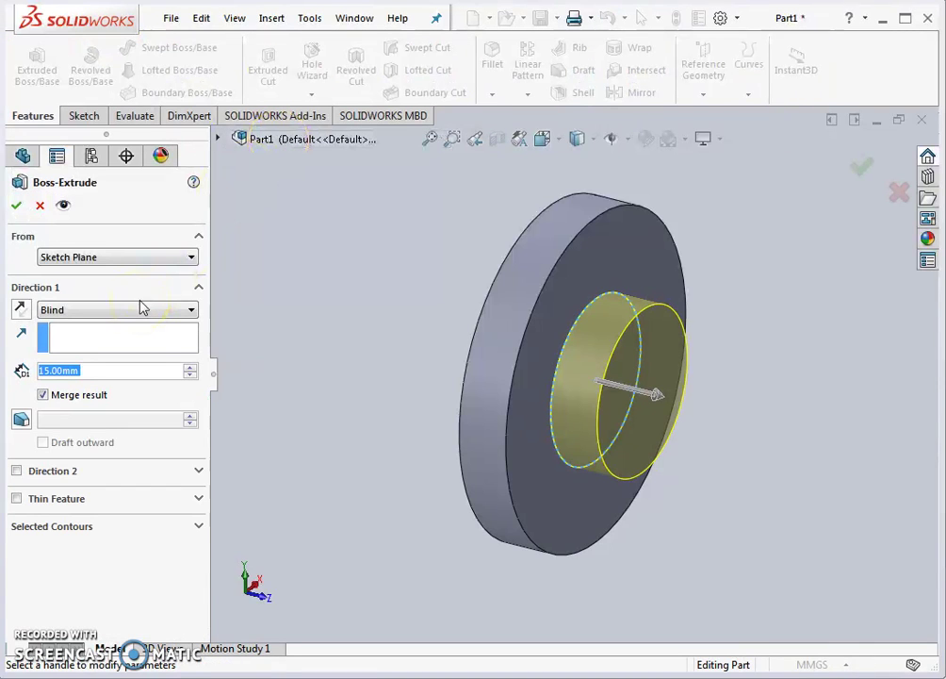
{"action": "type", "text": "20"}
{"action": "key", "text": "Return"}
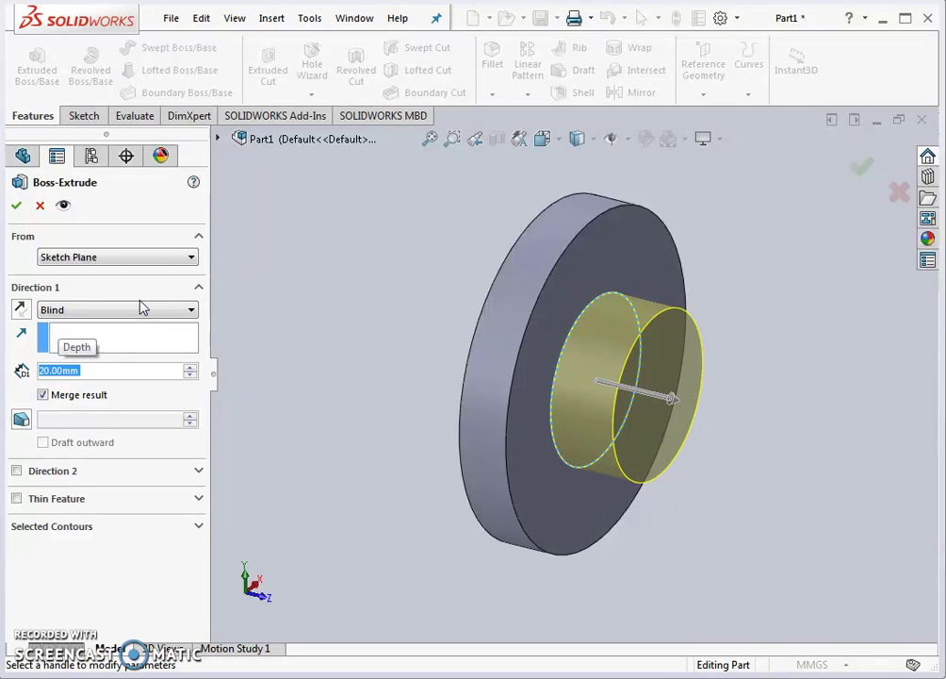
{"action": "left_click", "coordinate": [16, 205]}
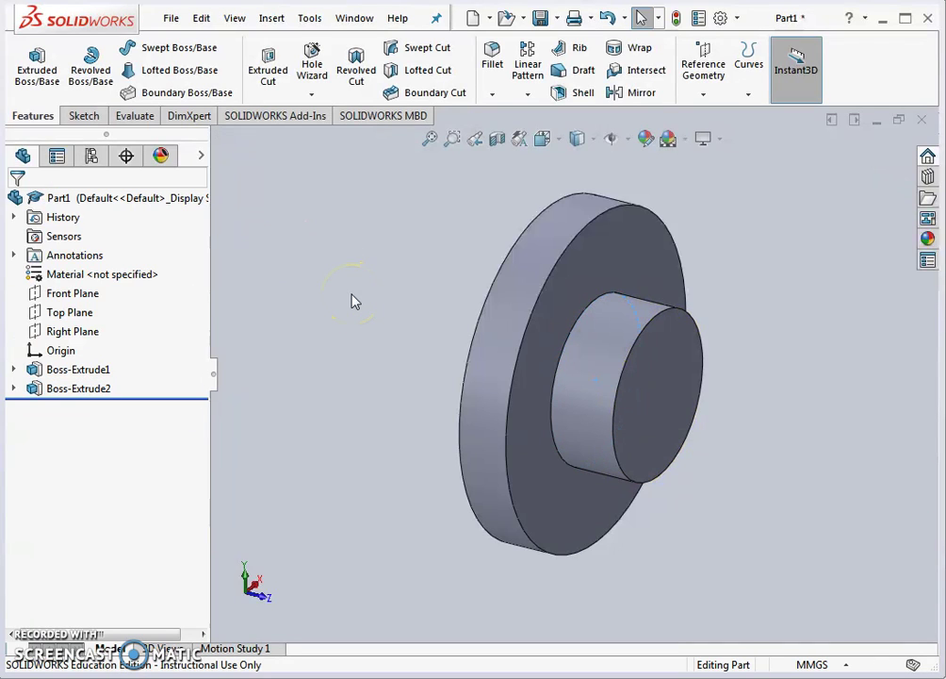
{"action": "left_click", "coordinate": [90, 332]}
{"action": "middle_click_drag", "start_coordinate": [353, 322], "coordinate": [579, 354]}
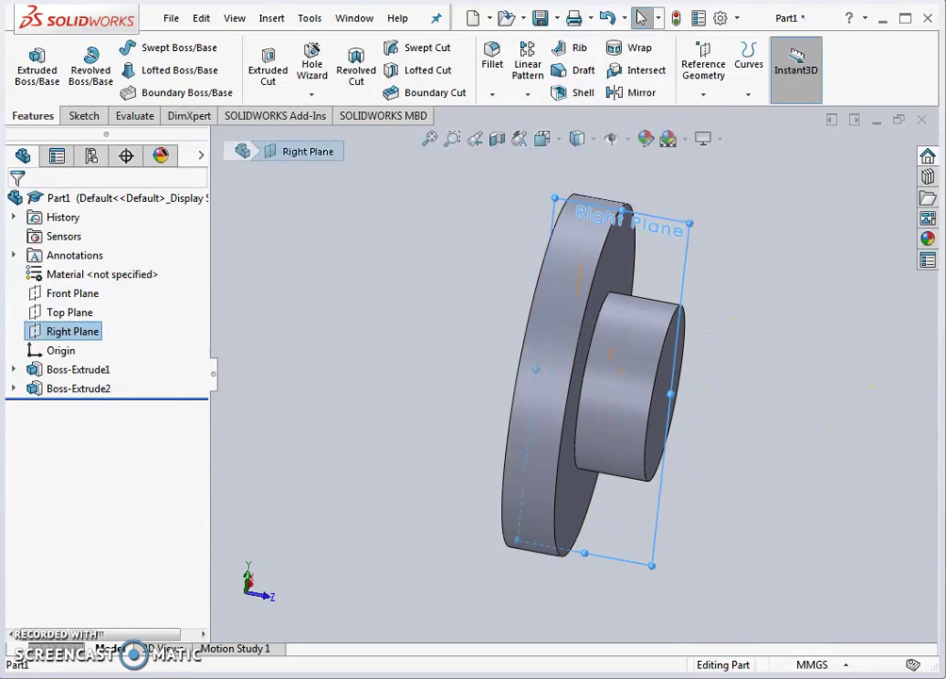
{"action": "key", "text": "alt+Tab"}
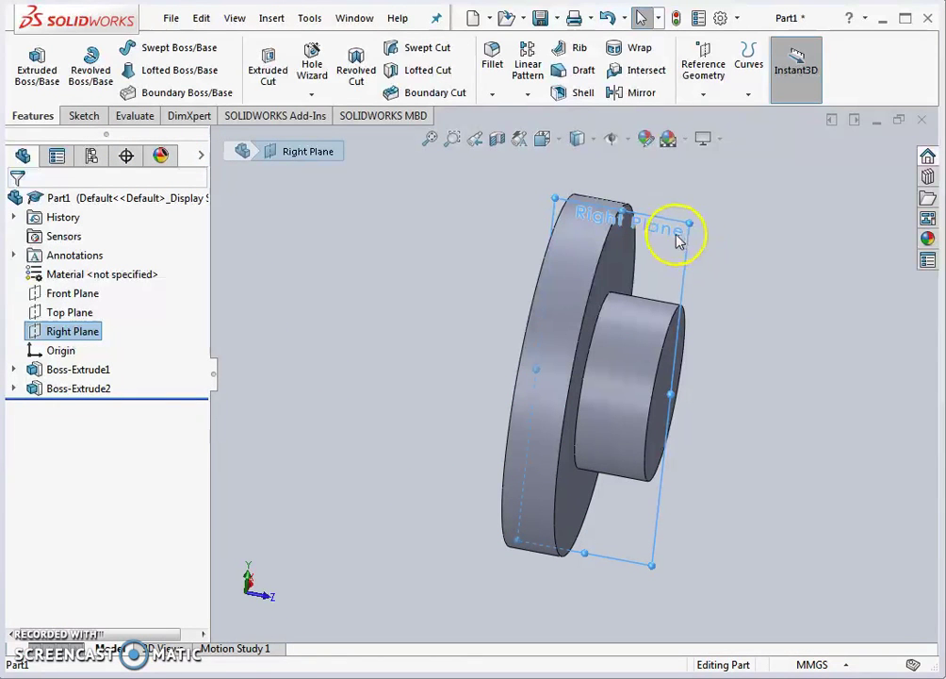
Start a sketch on the Right Plane and switch to the Left view
{"action": "left_click", "coordinate": [83, 117]}
{"action": "left_click", "coordinate": [29, 59]}
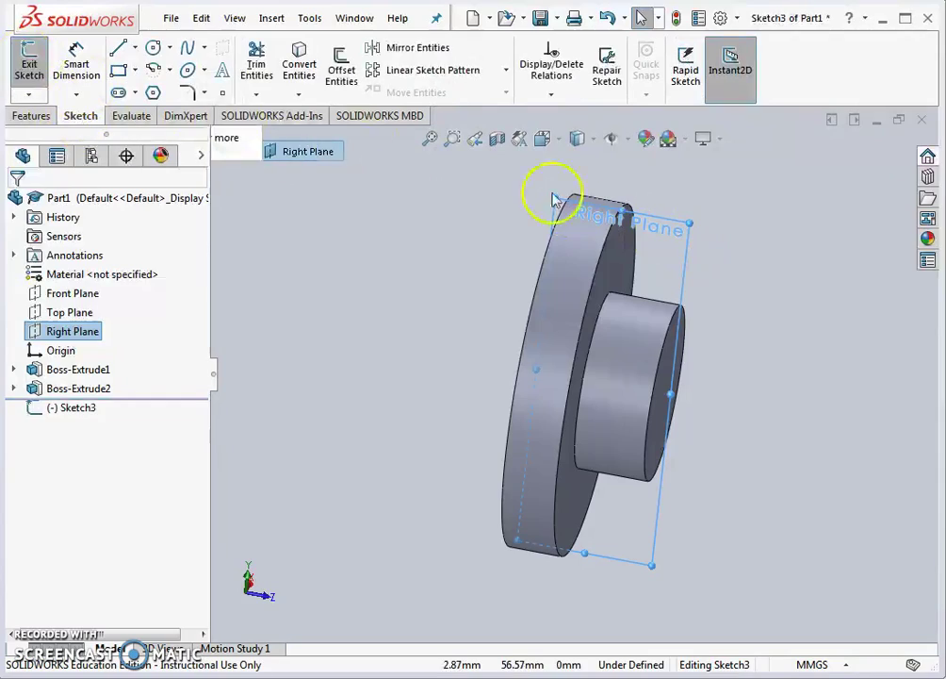
{"action": "left_click", "coordinate": [564, 140]}
{"action": "left_click", "coordinate": [641, 236]}
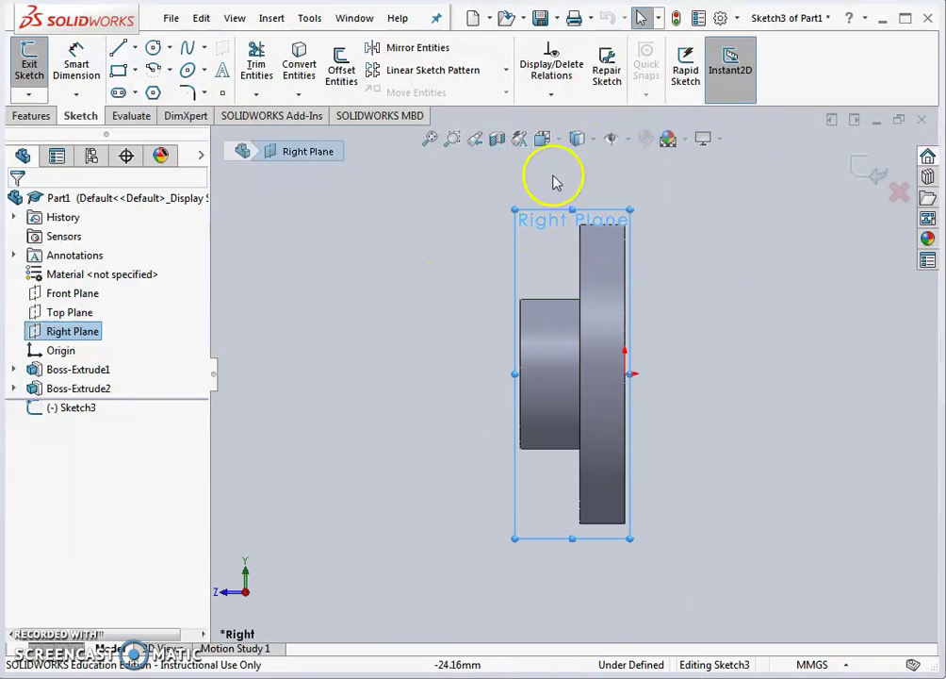
{"action": "left_click", "coordinate": [562, 141]}
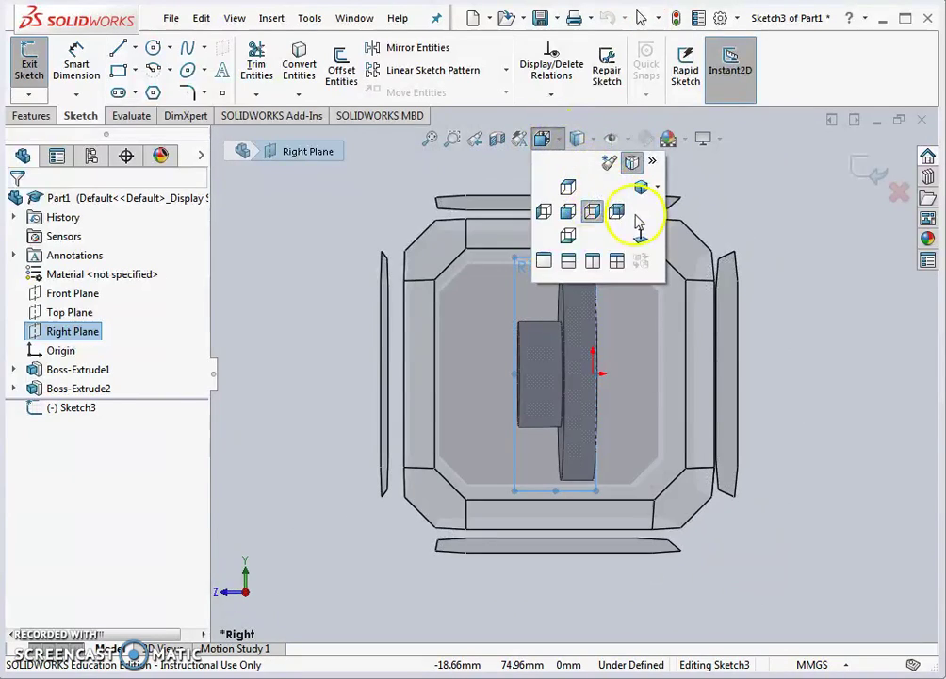
{"action": "left_click", "coordinate": [635, 221]}
{"action": "scroll", "coordinate": [709, 289], "scroll_direction": "down", "scroll_amount": 4}
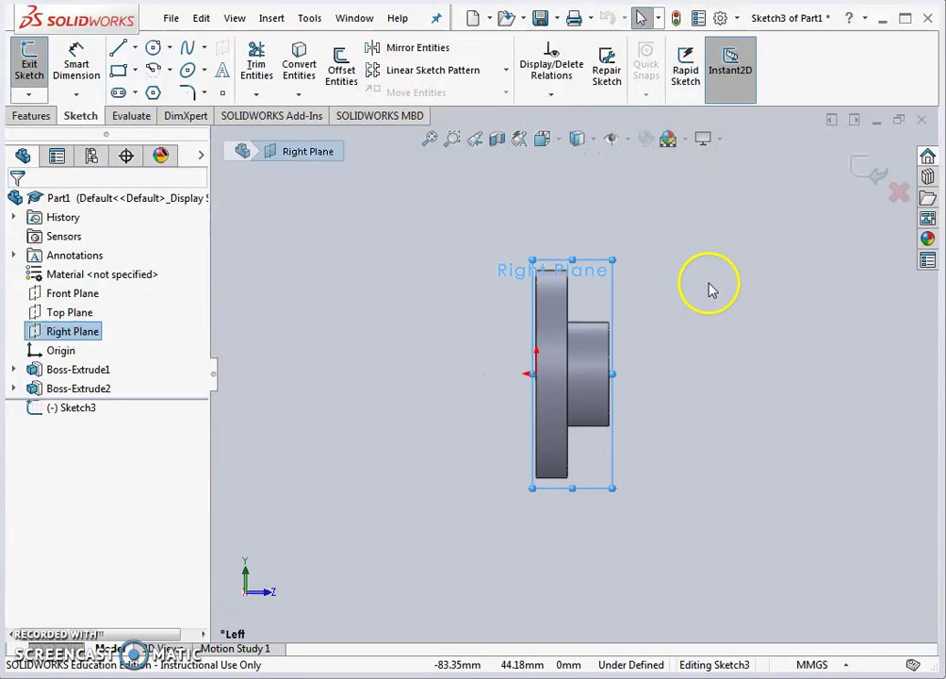
{"action": "scroll", "coordinate": [671, 422], "scroll_direction": "up", "scroll_amount": 3}
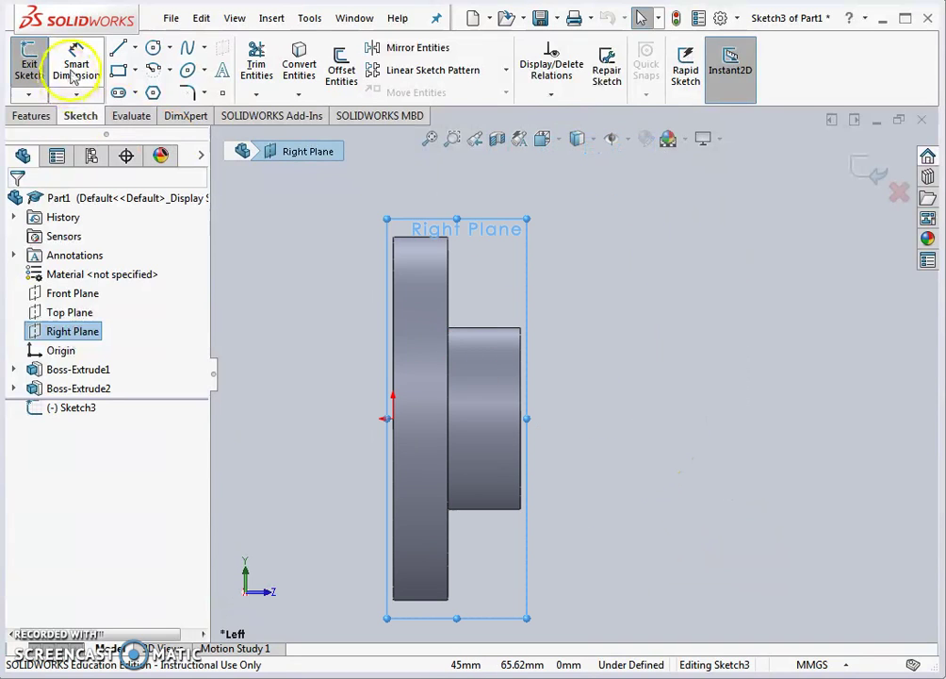
Draw a horizontal axis line from the boss end and a short vertical line
{"action": "left_click", "coordinate": [119, 49]}
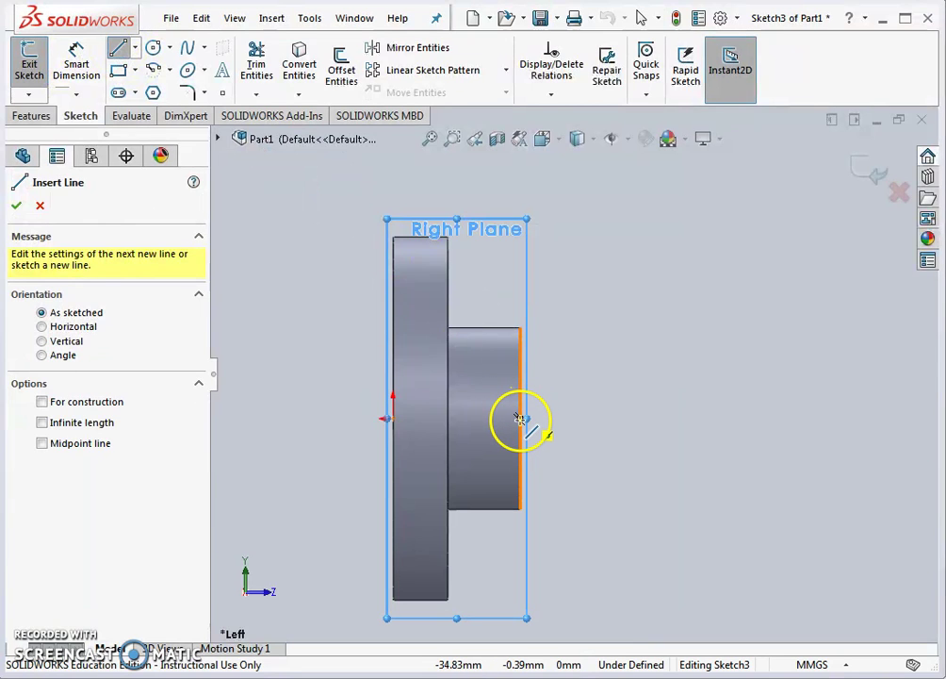
{"action": "left_click", "coordinate": [520, 418]}
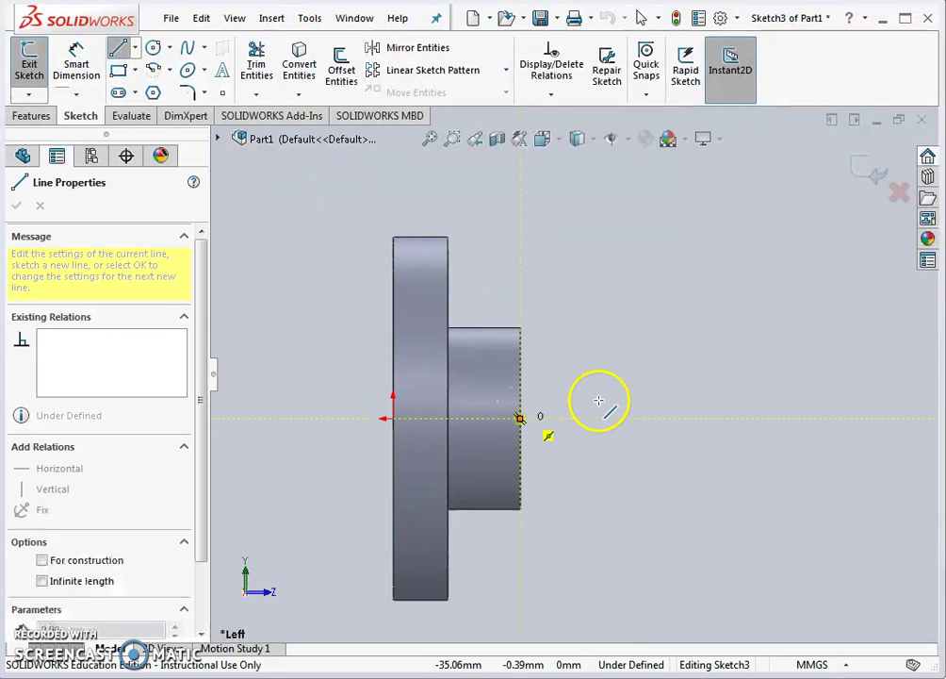
{"action": "left_click", "coordinate": [686, 417]}
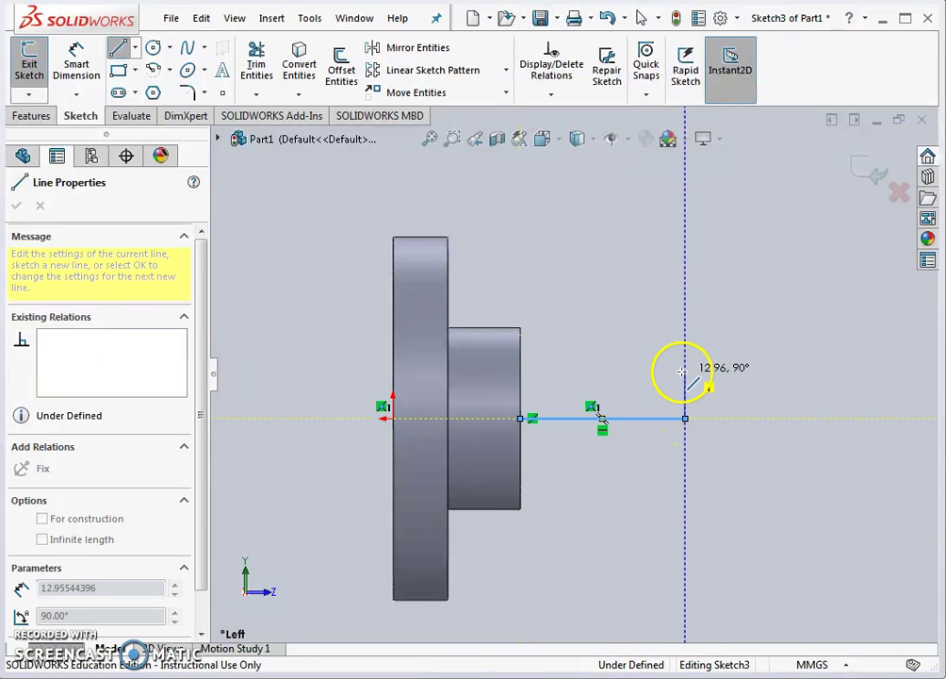
{"action": "left_click", "coordinate": [682, 371]}
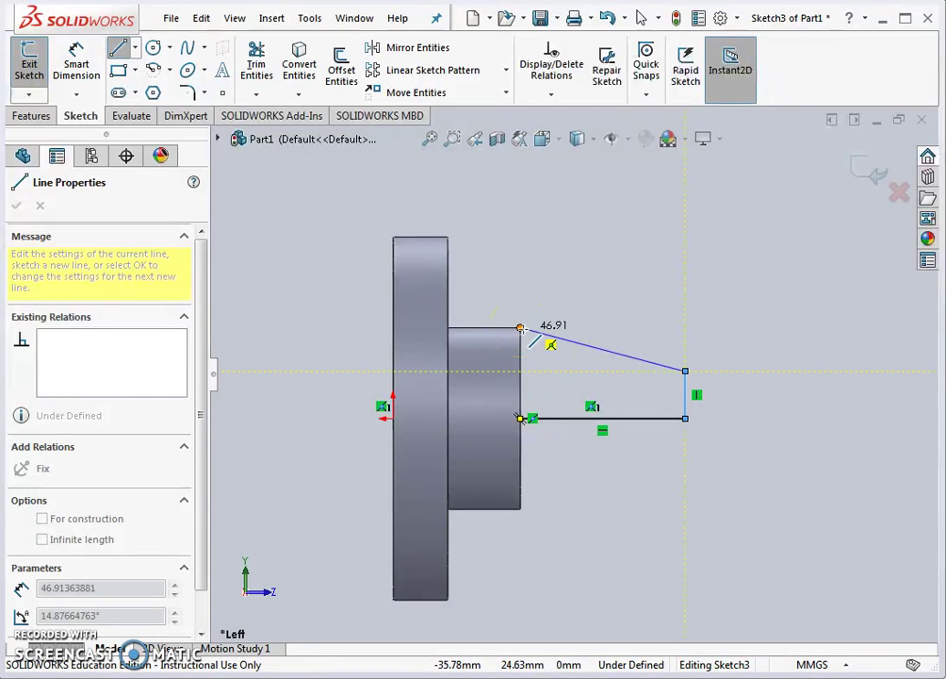
Close the profile with slanted and vertical lines and dimension the end height 12.5 mm
{"action": "left_click", "coordinate": [520, 327]}
{"action": "left_click", "coordinate": [520, 417]}
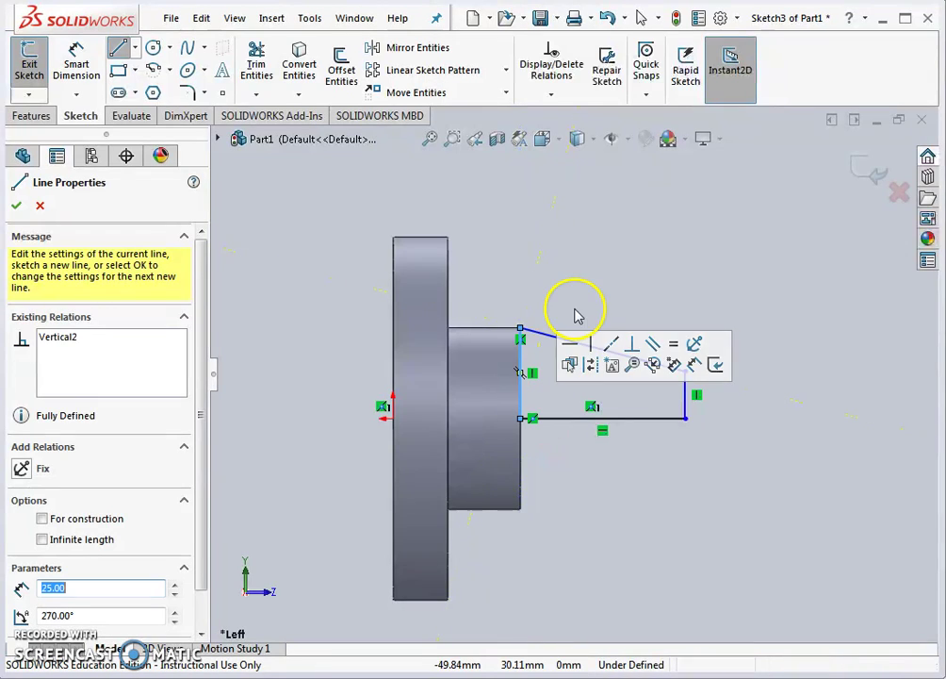
{"action": "left_click", "coordinate": [77, 64]}
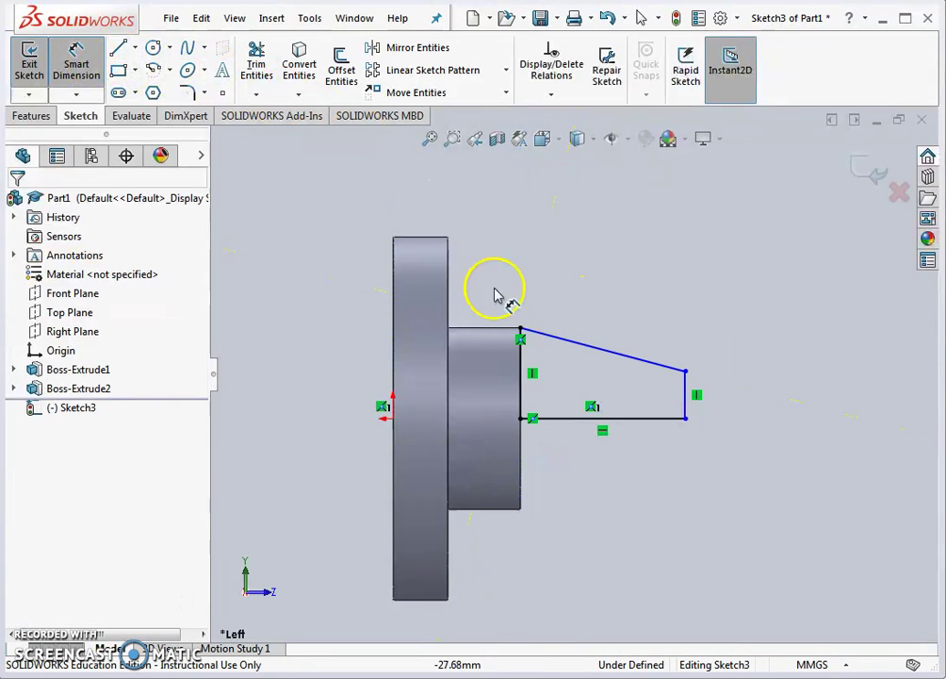
{"action": "left_click", "coordinate": [693, 394]}
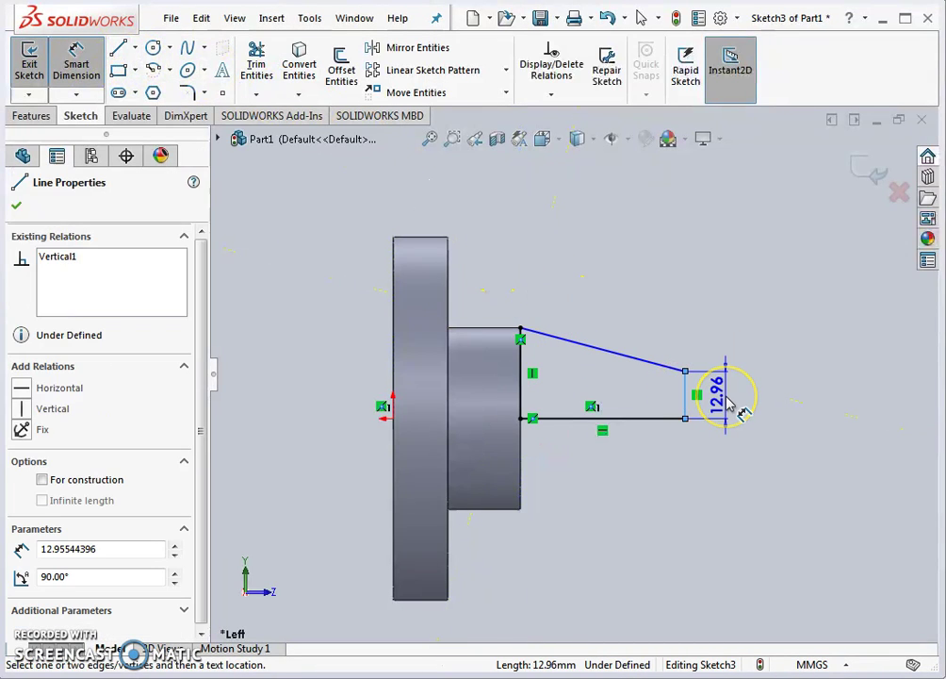
{"action": "left_click", "coordinate": [738, 408]}
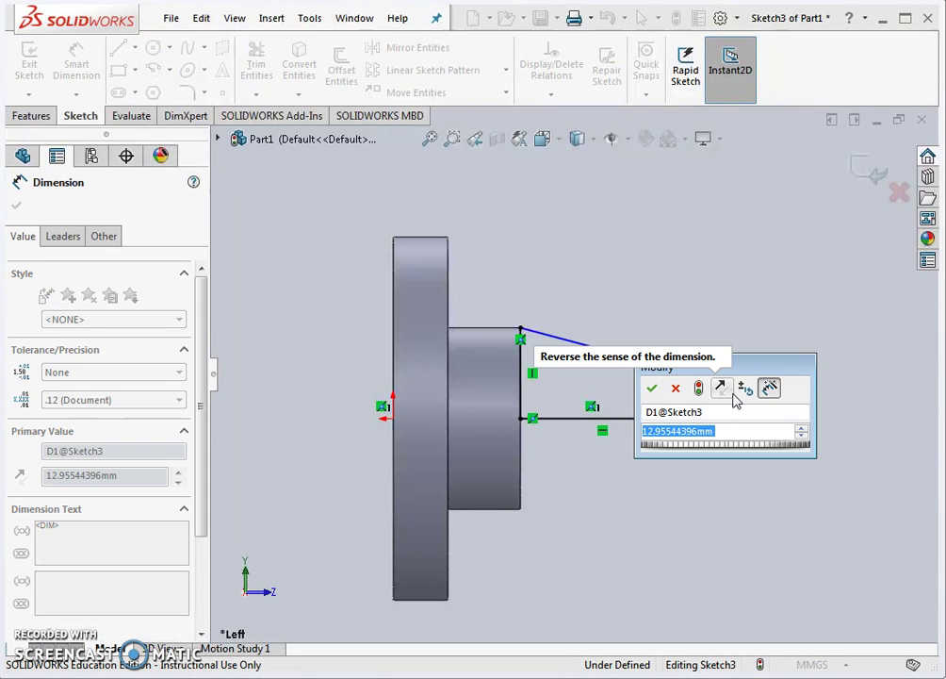
{"action": "type", "text": "12.5"}
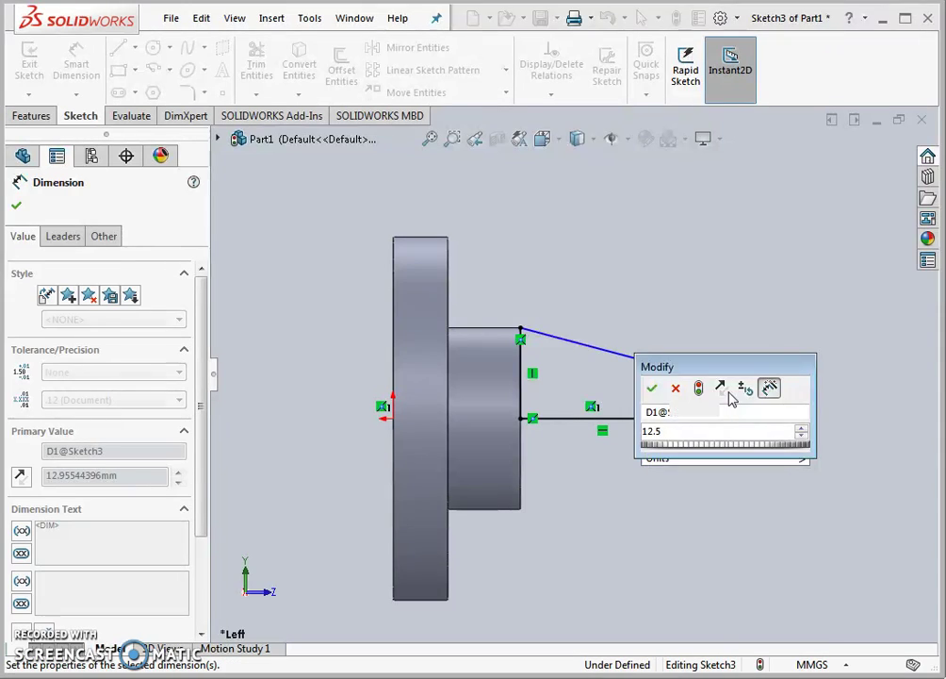
{"action": "key", "text": "Return"}
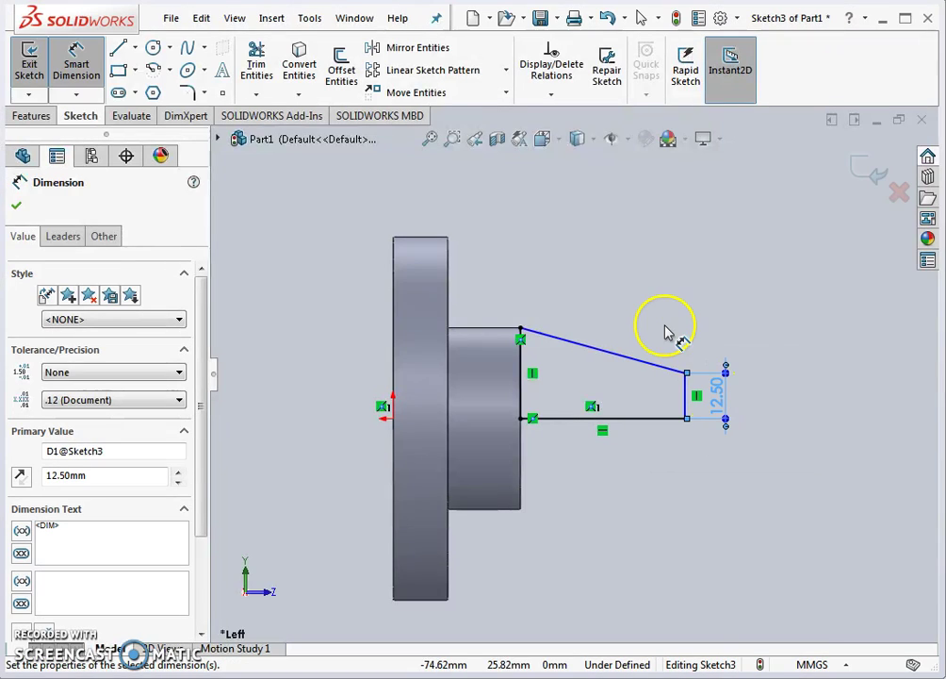
Dimension the taper angle to 15° and exit the sketch
{"action": "left_click", "coordinate": [598, 350]}
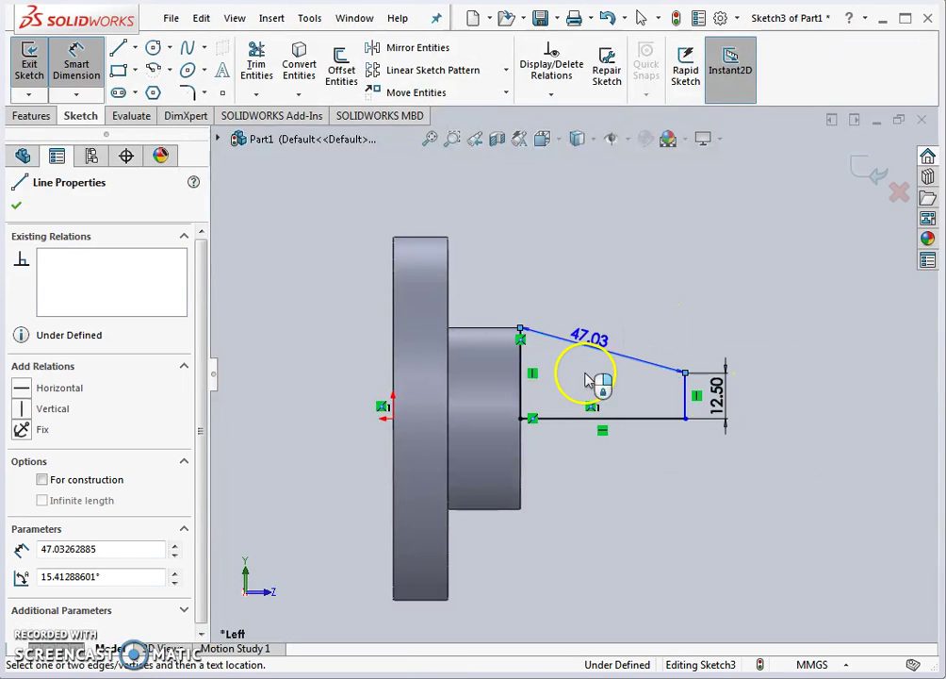
{"action": "left_click", "coordinate": [577, 420]}
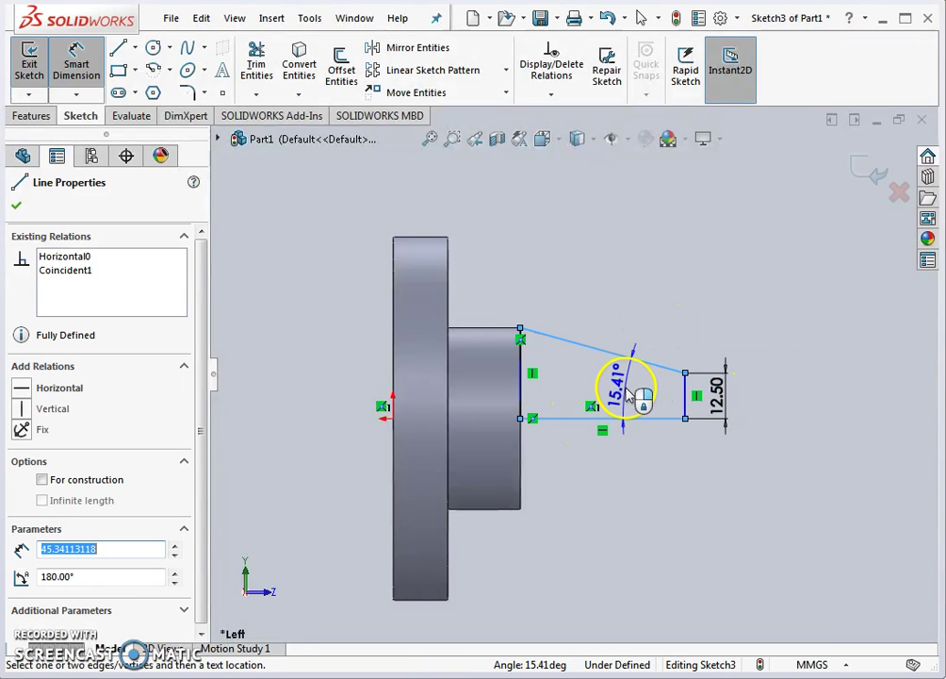
{"action": "left_click", "coordinate": [629, 392]}
{"action": "type", "text": "15"}
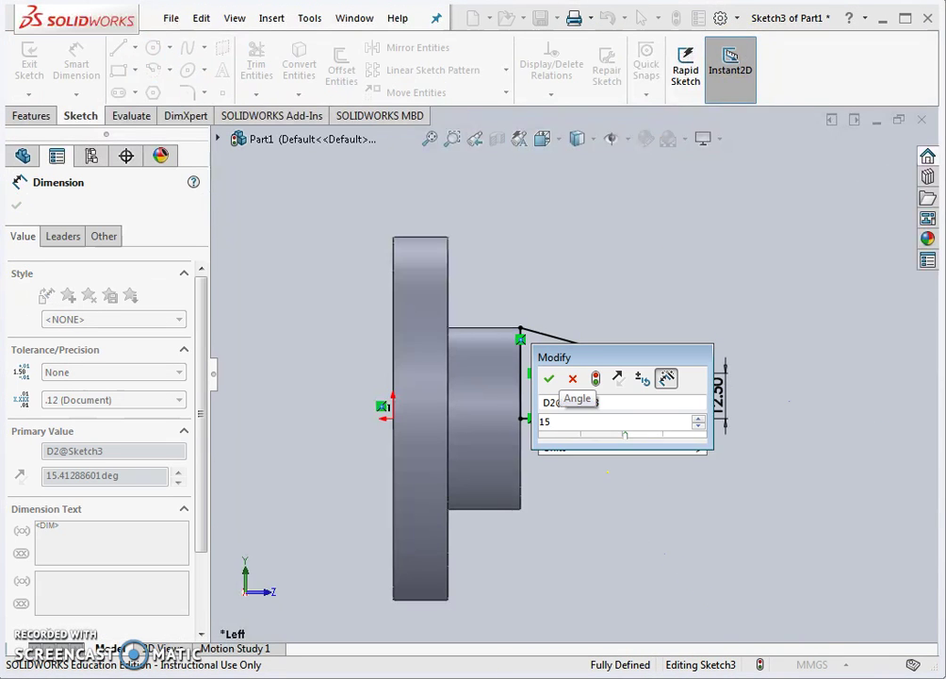
{"action": "key", "text": "Return"}
{"action": "left_click", "coordinate": [681, 322]}
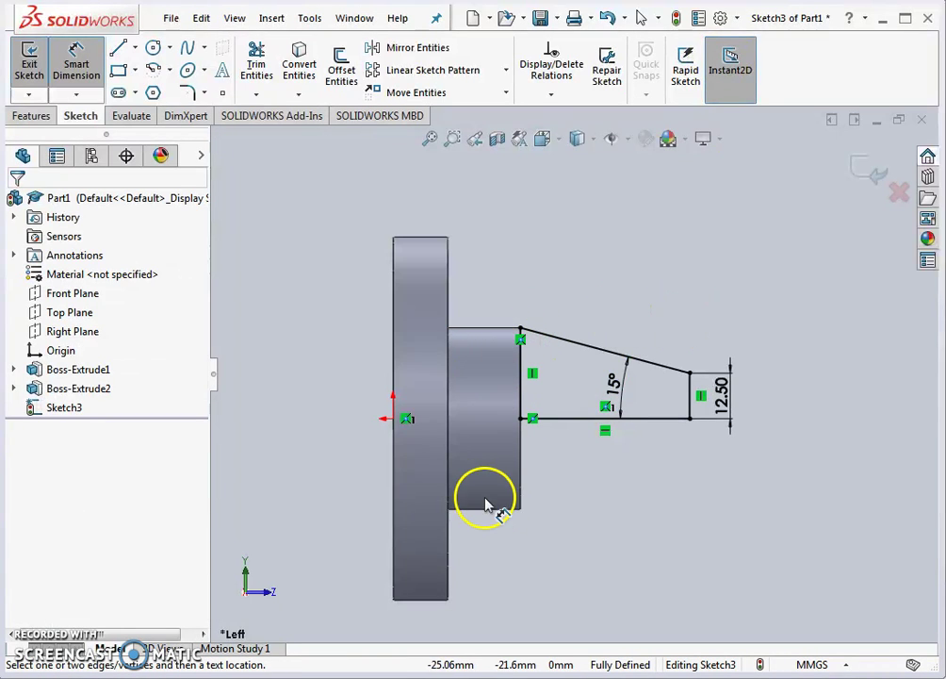
{"action": "mouse_move", "coordinate": [877, 178]}
{"action": "middle_mouse_down"}
{"action": "mouse_move", "coordinate": [775, 250]}
{"action": "mouse_move", "coordinate": [773, 294]}
{"action": "middle_mouse_up"}
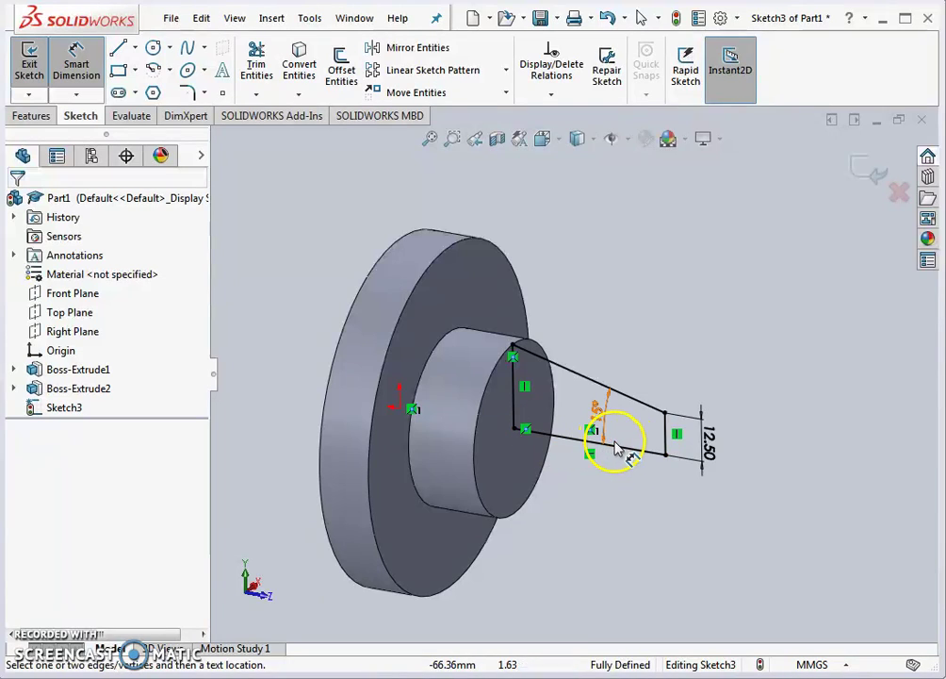
{"action": "left_click", "coordinate": [864, 172]}
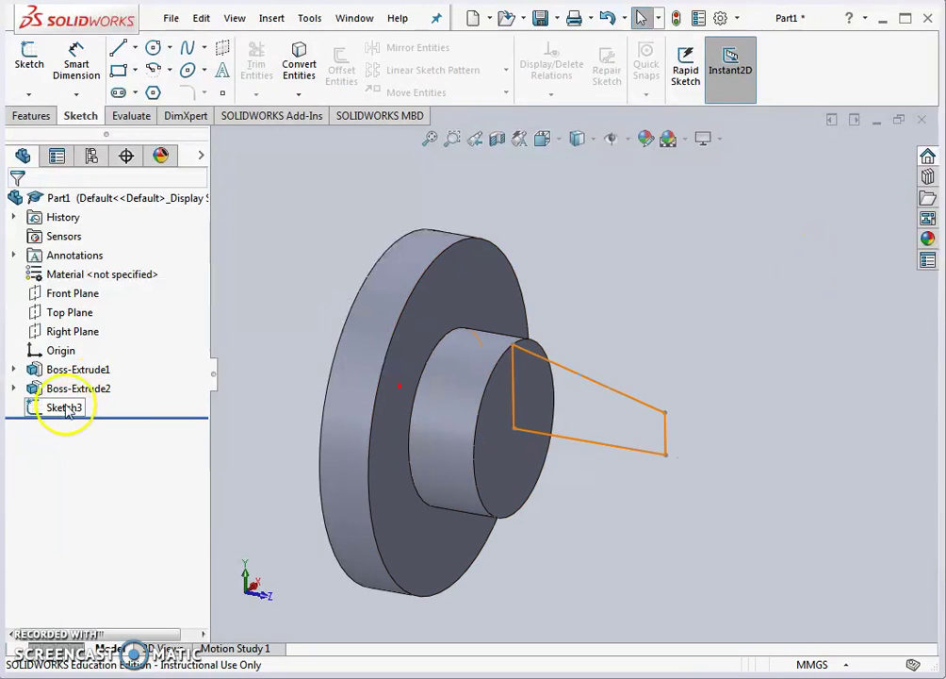
Revolve the profile 360° about its bottom line into a tapered cone
{"action": "left_click", "coordinate": [21, 117]}
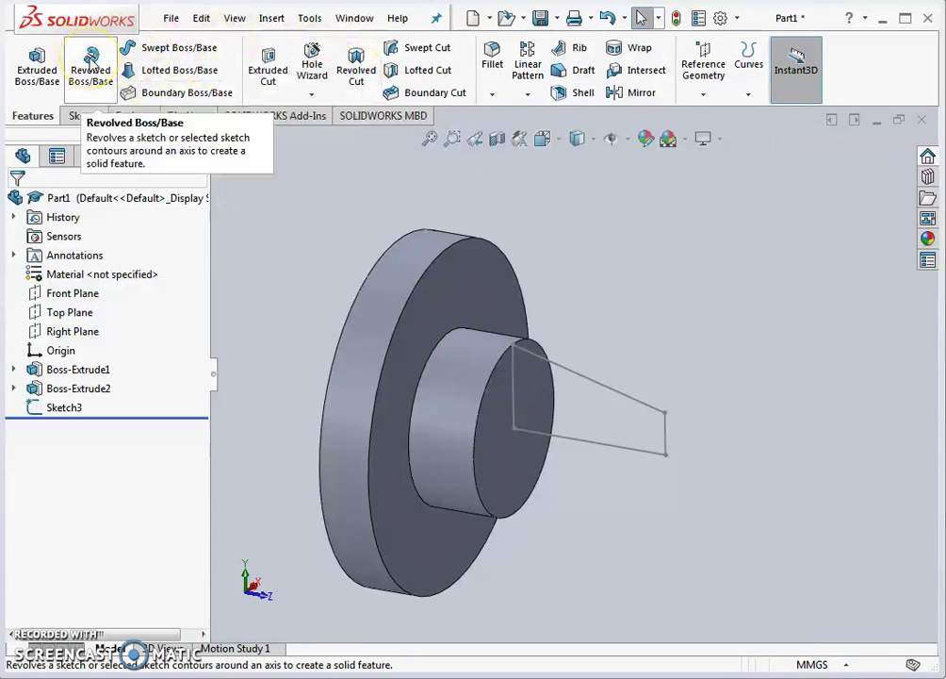
{"action": "left_click", "coordinate": [91, 58]}
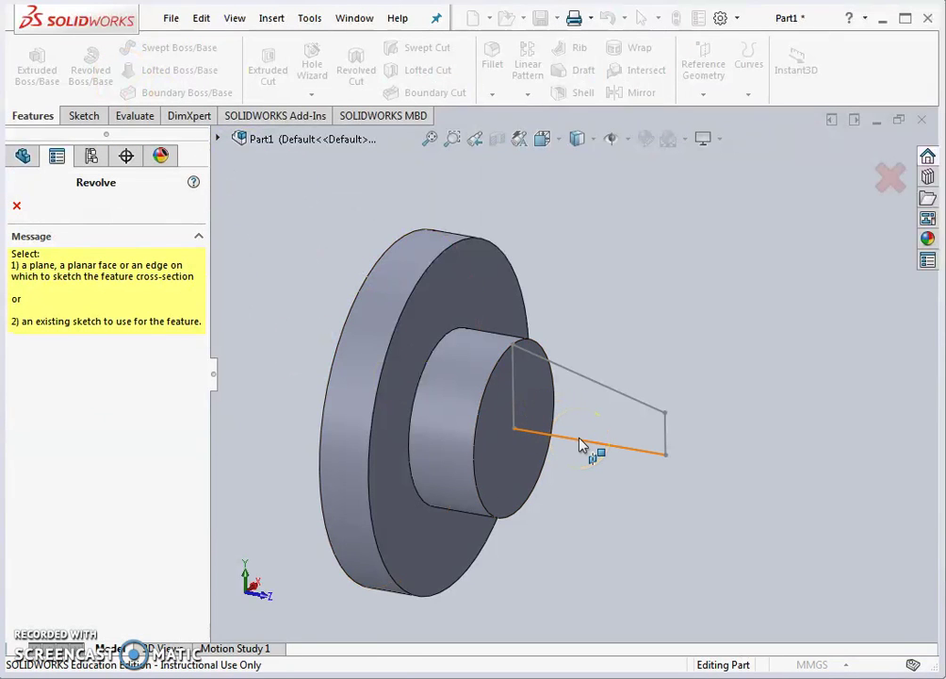
{"action": "left_click", "coordinate": [581, 445]}
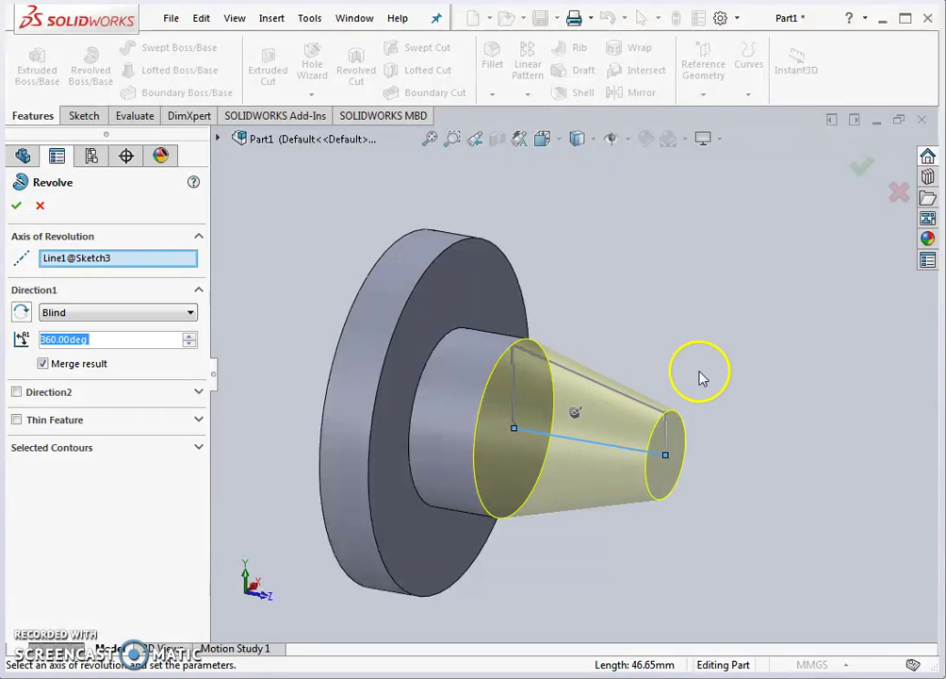
{"action": "middle_click_drag", "start_coordinate": [713, 376], "coordinate": [455, 327]}
{"action": "left_click", "coordinate": [17, 207]}
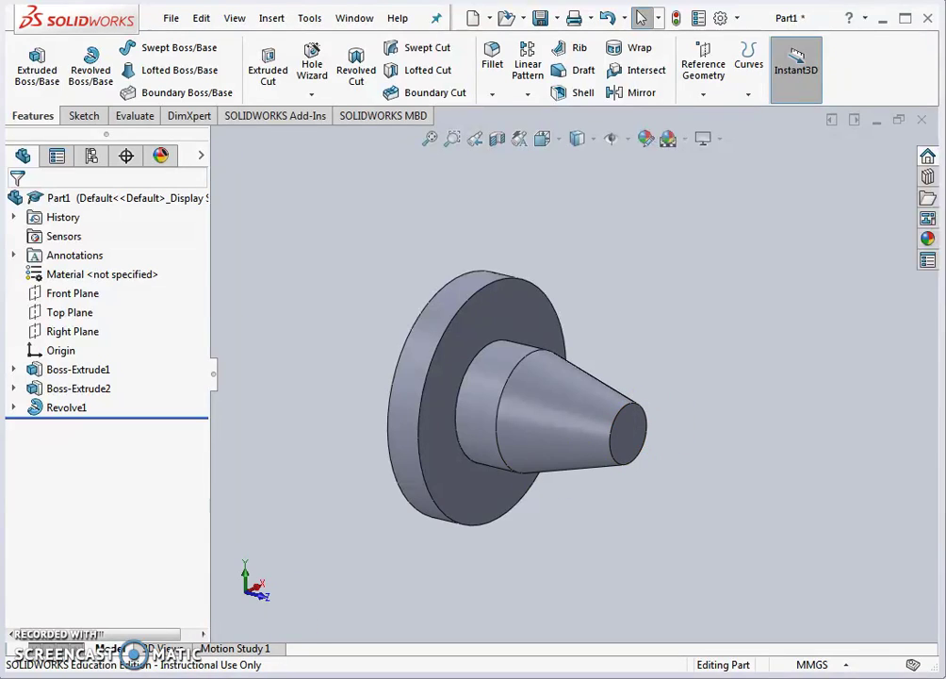
{"action": "key", "text": "alt+Tab"}
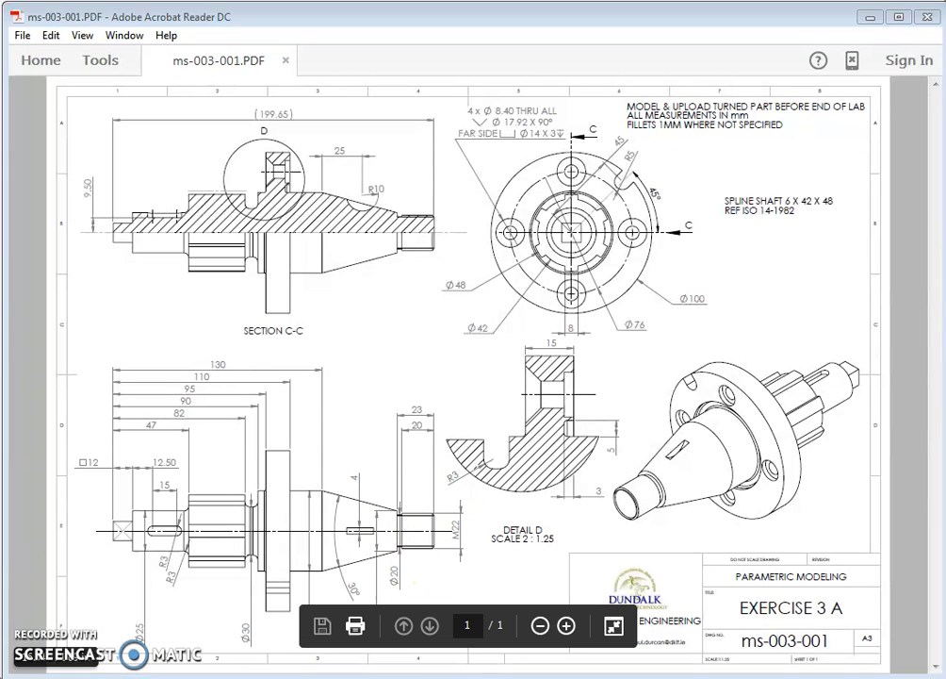
{"action": "key", "text": "alt+Tab"}
Sketch a circle at the origin on the cone's small end face
{"action": "left_click", "coordinate": [67, 119]}
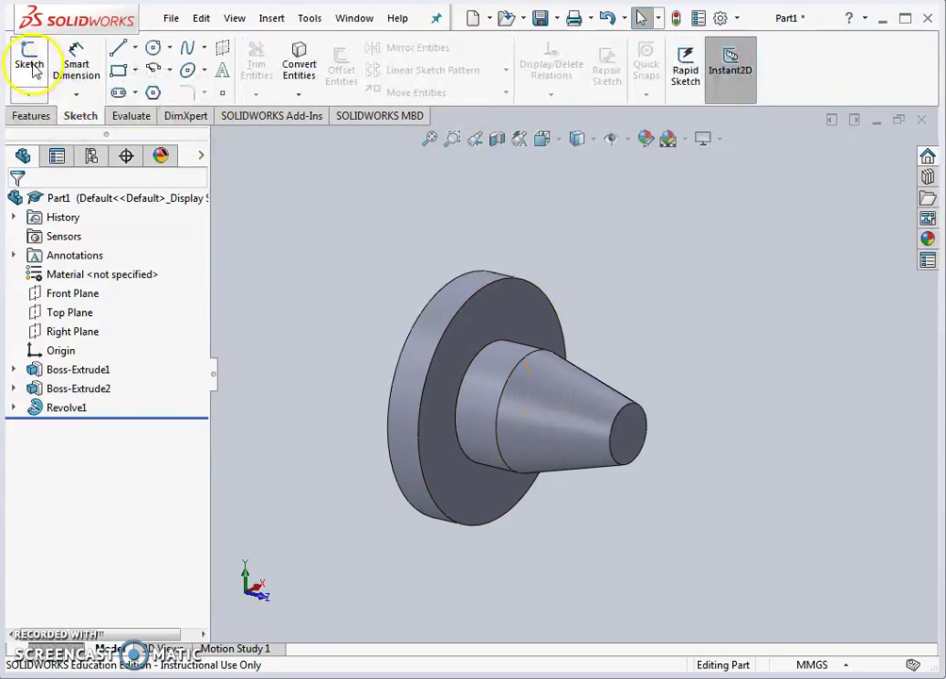
{"action": "left_click", "coordinate": [29, 63]}
{"action": "left_click", "coordinate": [640, 429]}
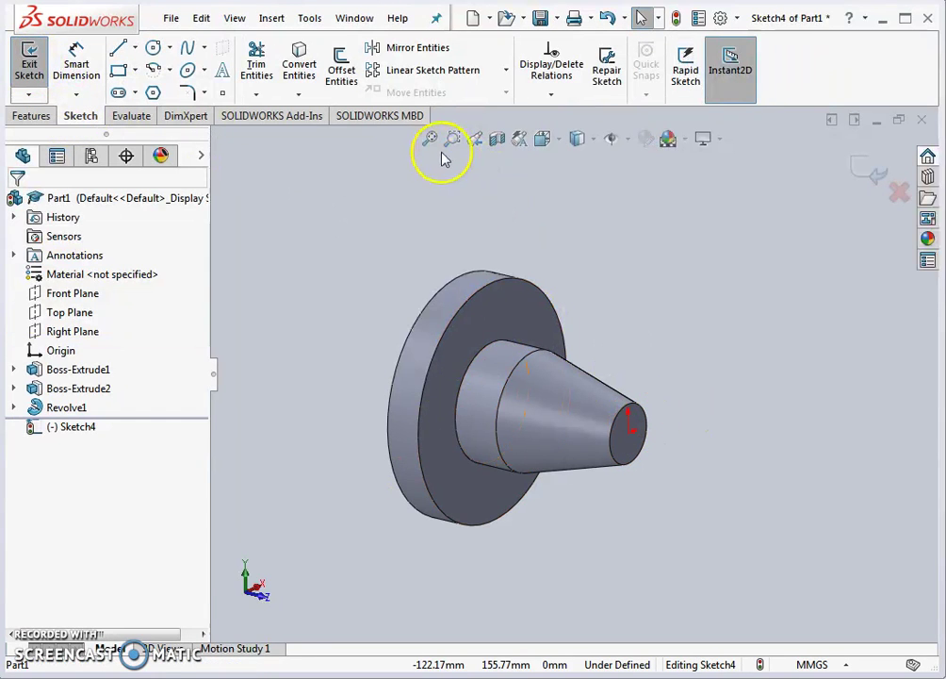
{"action": "scroll", "coordinate": [575, 302], "scroll_direction": "down", "scroll_amount": 3}
{"action": "middle_click_drag", "start_coordinate": [625, 359], "coordinate": [591, 184]}
{"action": "left_click", "coordinate": [545, 141]}
{"action": "left_click", "coordinate": [616, 213]}
{"action": "left_click", "coordinate": [152, 49]}
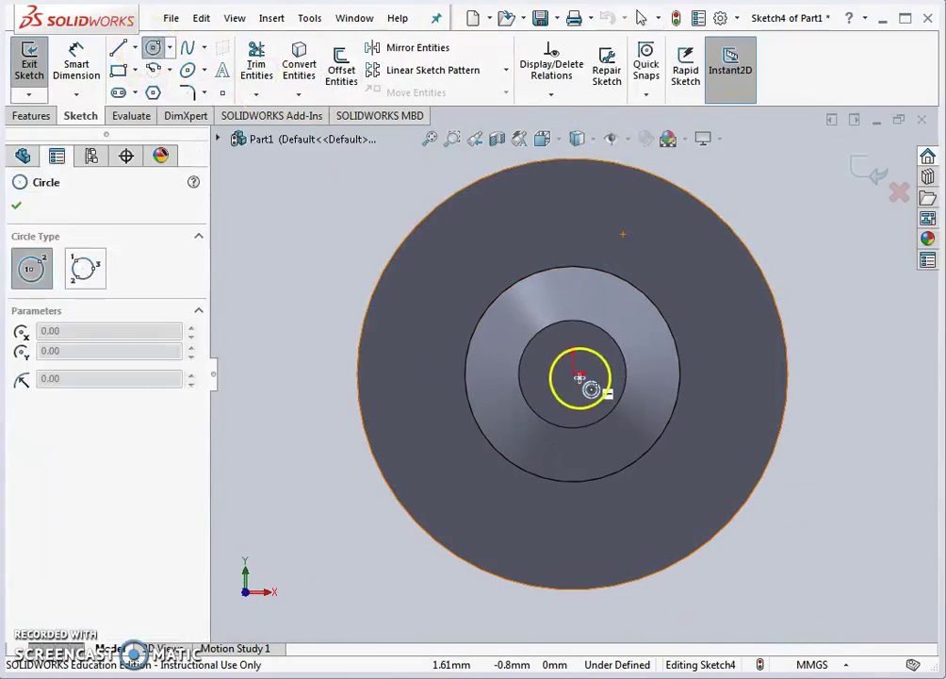
{"action": "left_click", "coordinate": [573, 375]}
{"action": "left_click", "coordinate": [586, 339]}
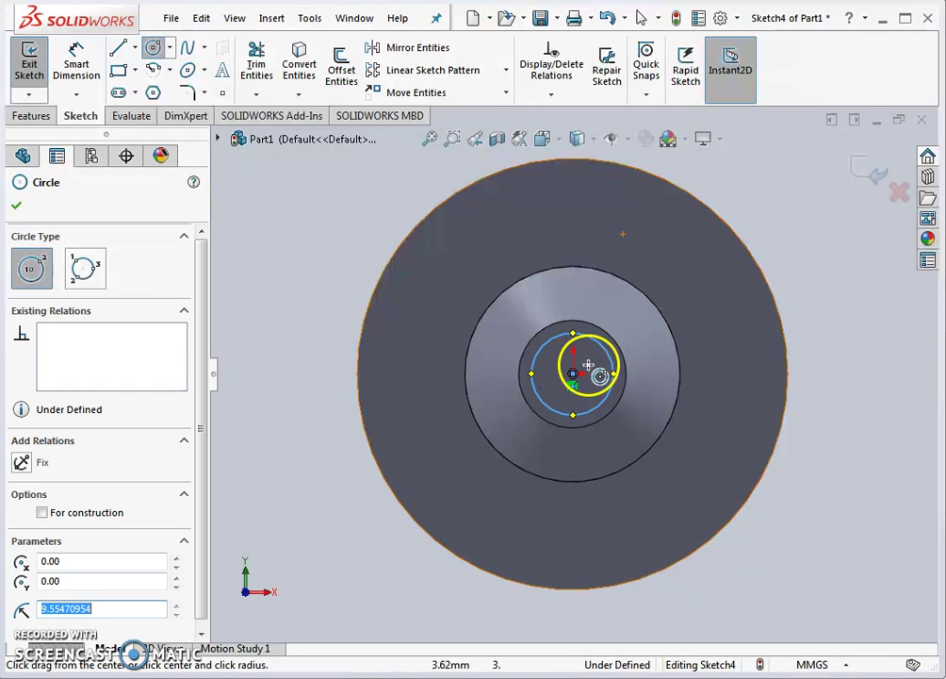
Dimension the circle to 19 mm diameter and exit the sketch
{"action": "left_click", "coordinate": [77, 63]}
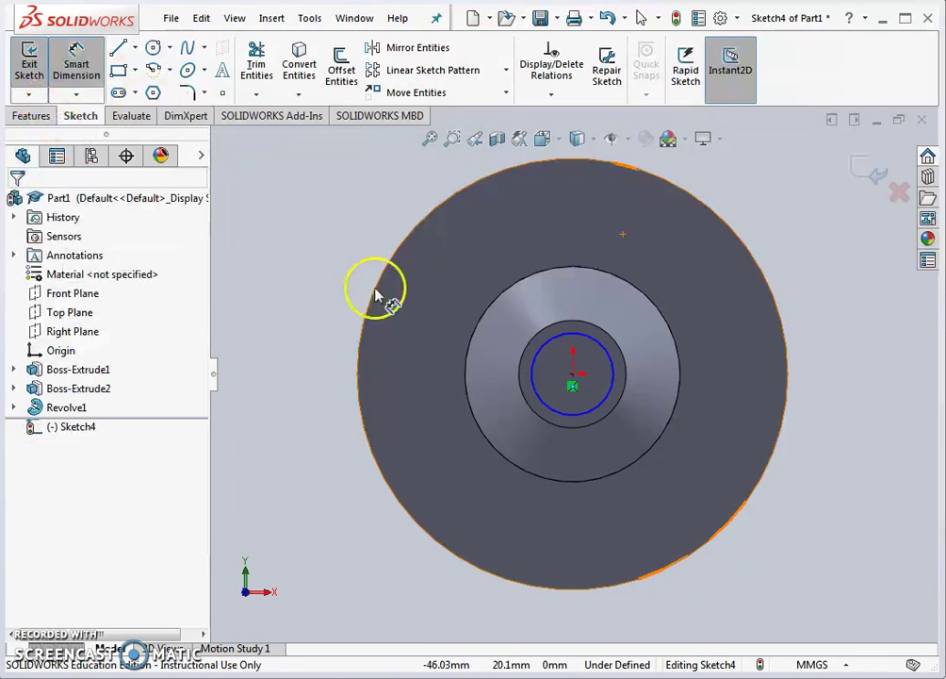
{"action": "left_click", "coordinate": [548, 403]}
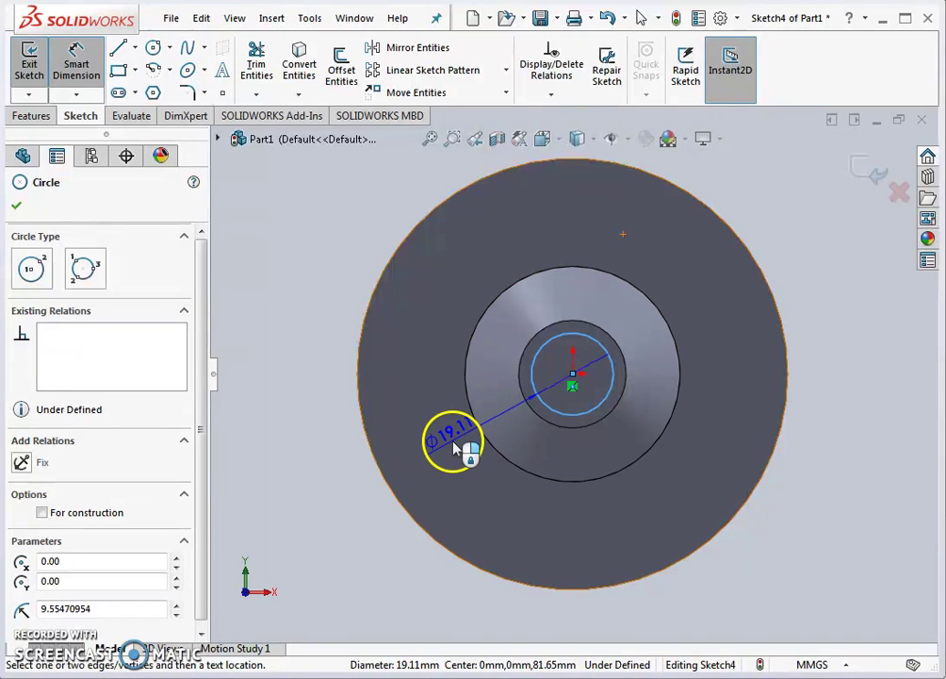
{"action": "left_click", "coordinate": [462, 445]}
{"action": "type", "text": "19"}
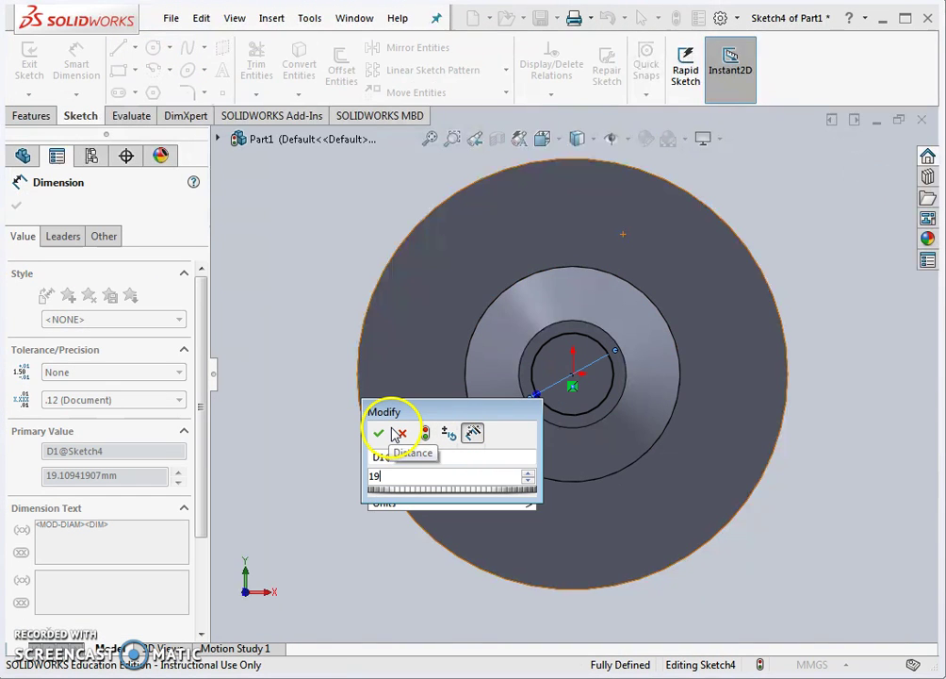
{"action": "key", "text": "Return"}
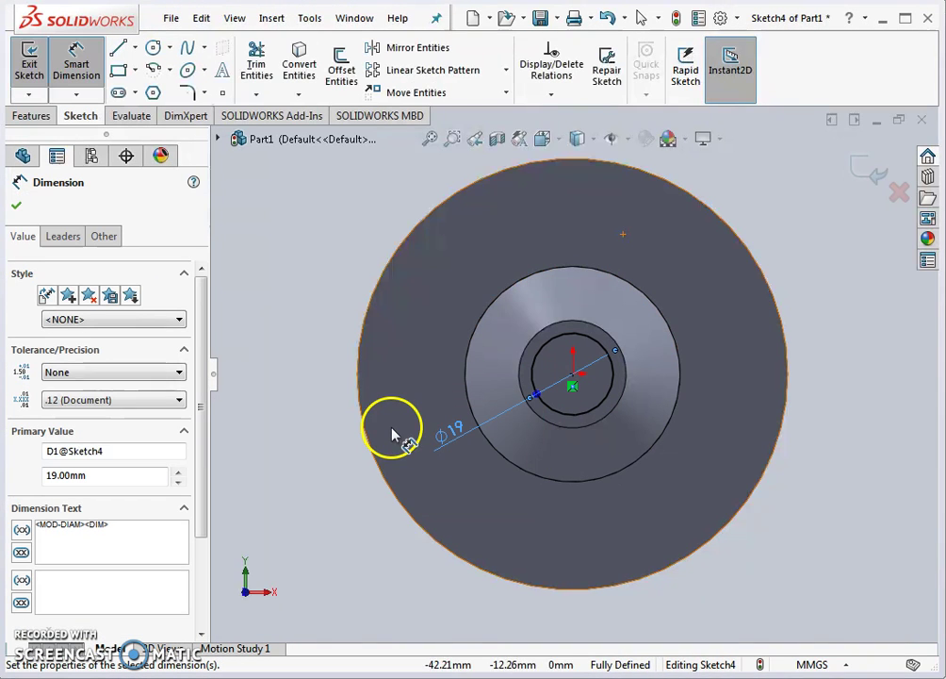
{"action": "left_click", "coordinate": [867, 170]}
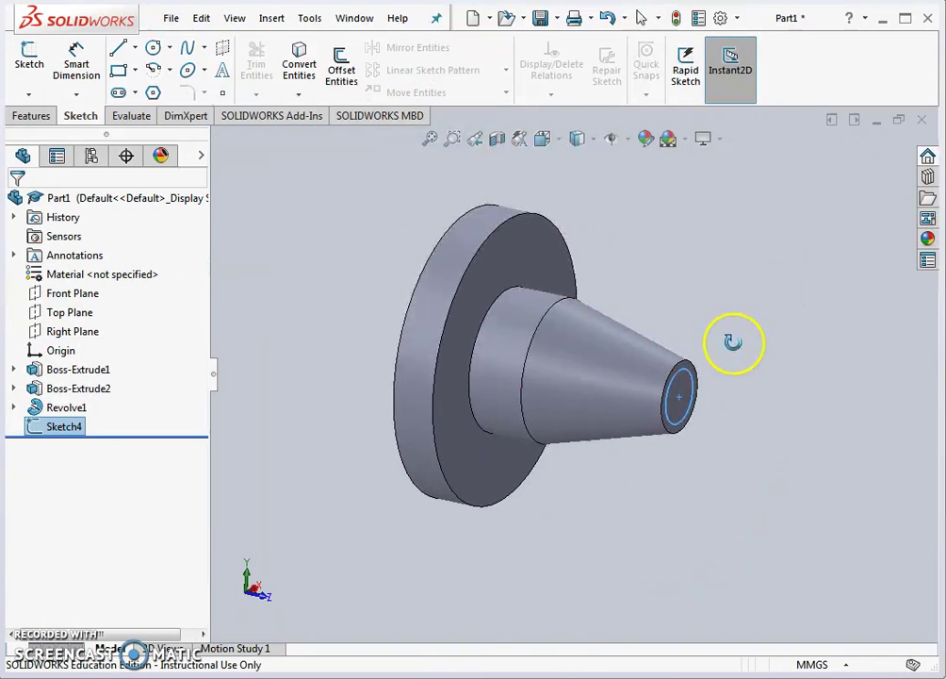
Extrude the Ø19 circle 3 mm into a boss
{"action": "left_click", "coordinate": [31, 115]}
{"action": "left_click", "coordinate": [47, 85]}
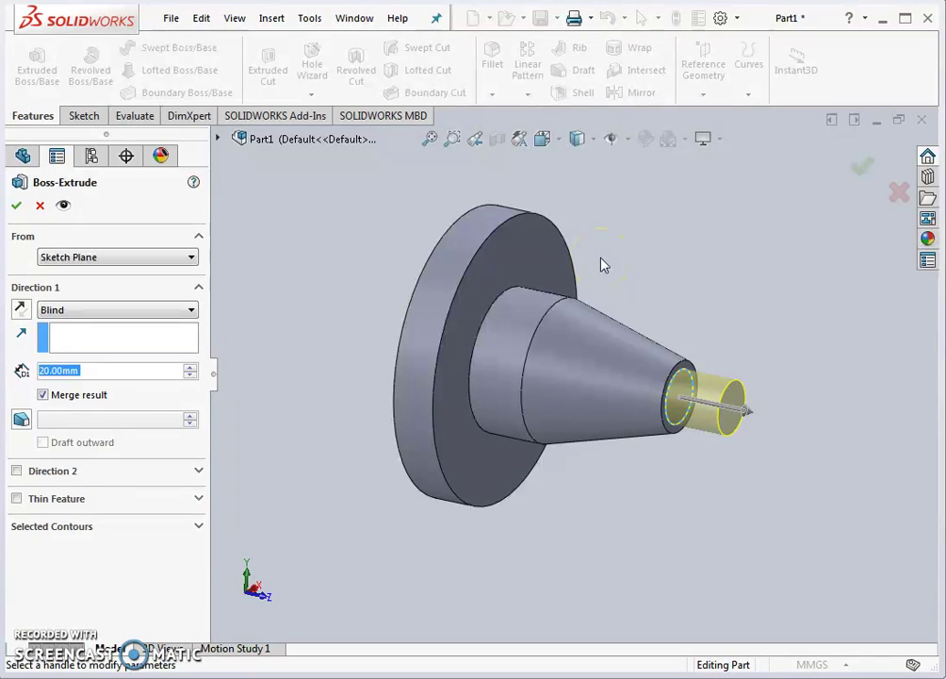
{"action": "type", "text": "3"}
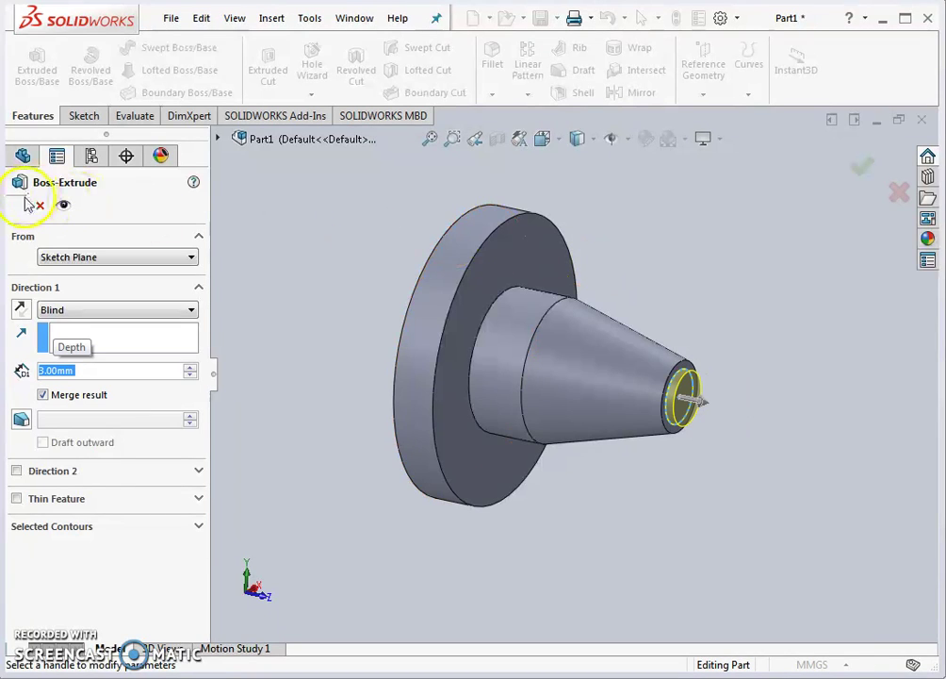
{"action": "left_click", "coordinate": [16, 204]}
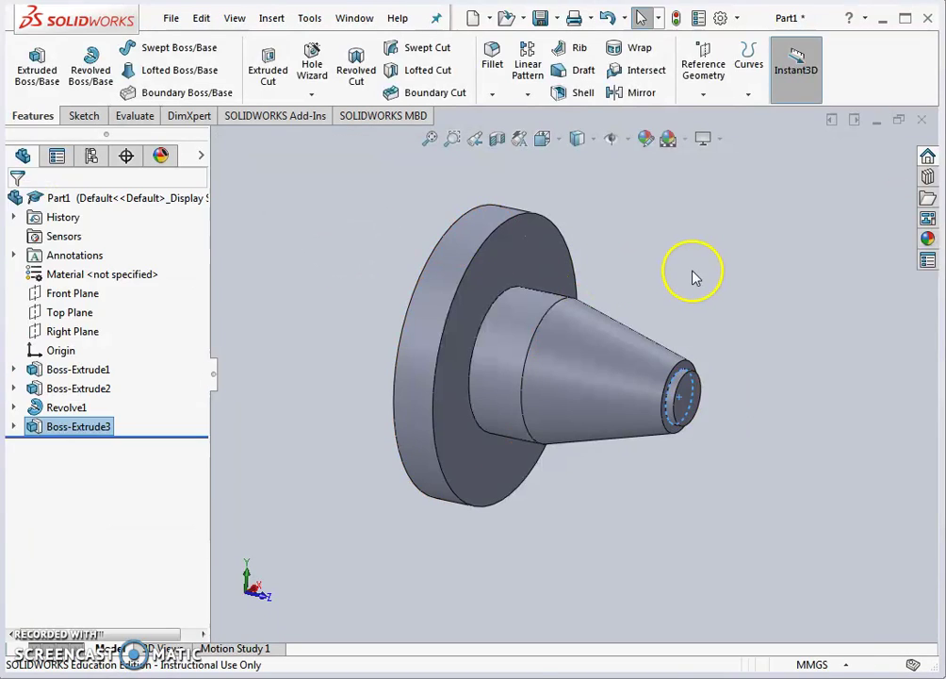
Sketch a circle at the origin on the Ø19 boss end face
{"action": "left_click", "coordinate": [83, 115]}
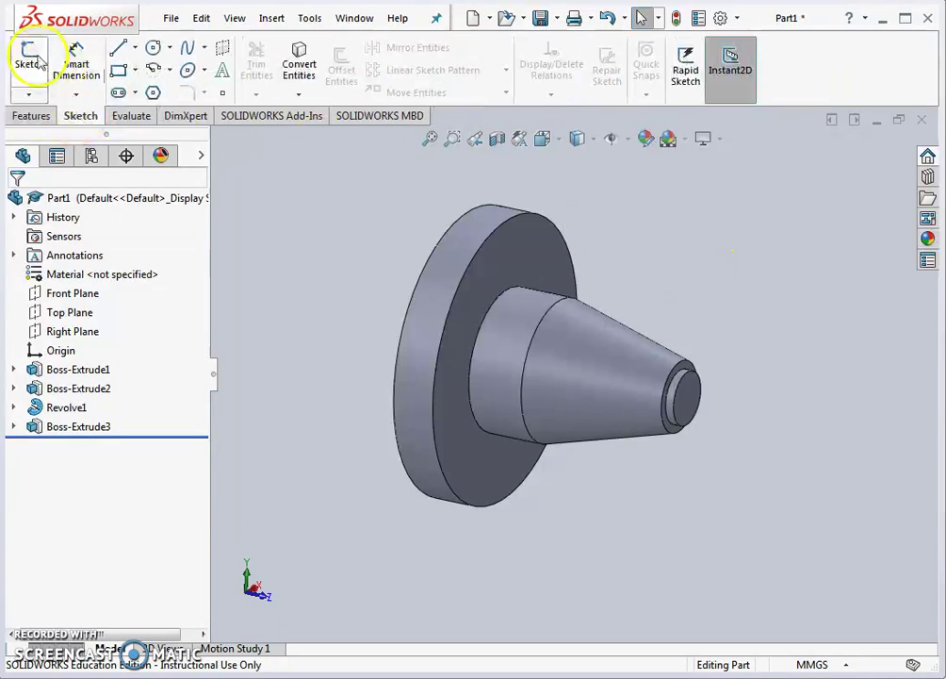
{"action": "left_click", "coordinate": [29, 62]}
{"action": "left_click", "coordinate": [691, 386]}
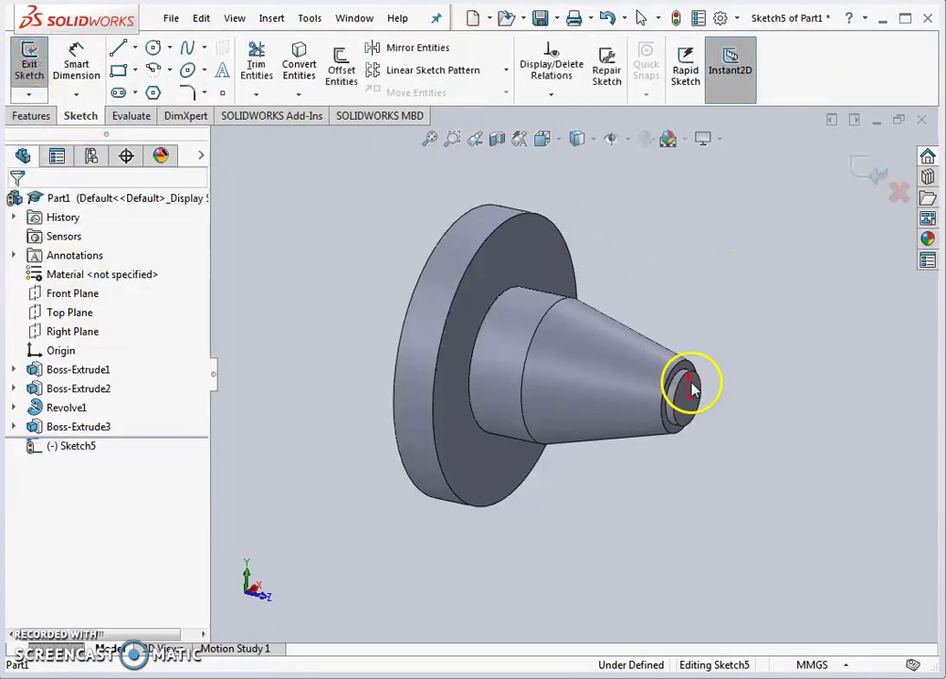
{"action": "left_click", "coordinate": [559, 146]}
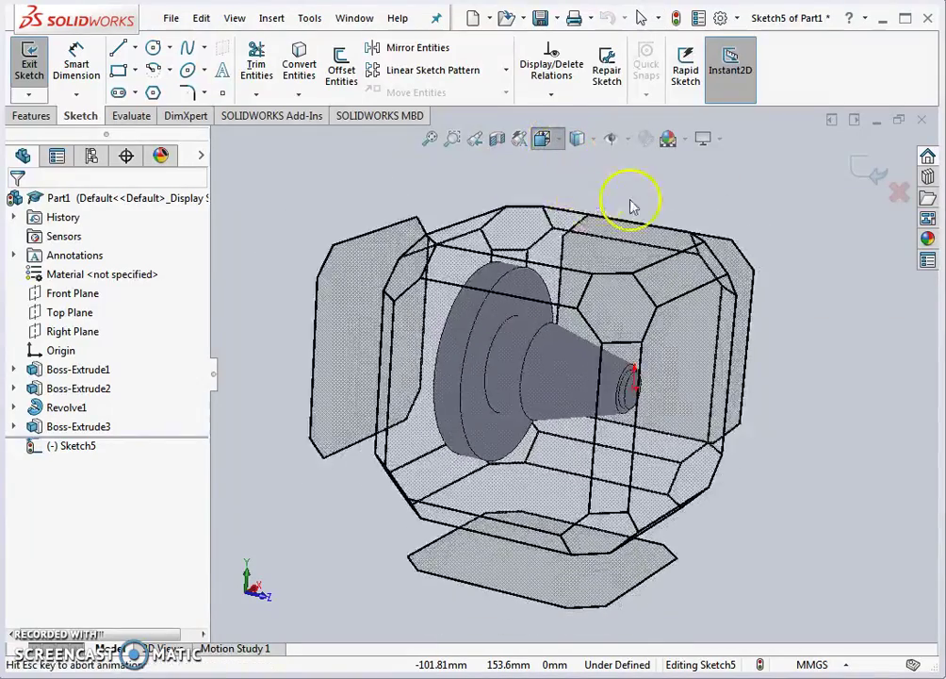
{"action": "left_click", "coordinate": [649, 215]}
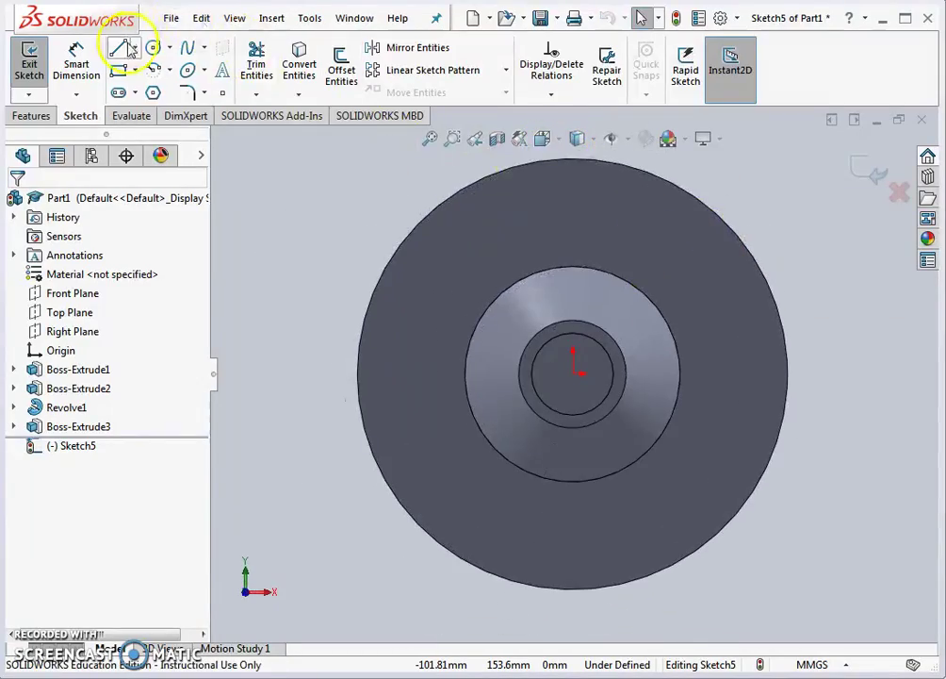
{"action": "left_click", "coordinate": [151, 47]}
{"action": "left_click", "coordinate": [575, 372]}
{"action": "left_click", "coordinate": [604, 319]}
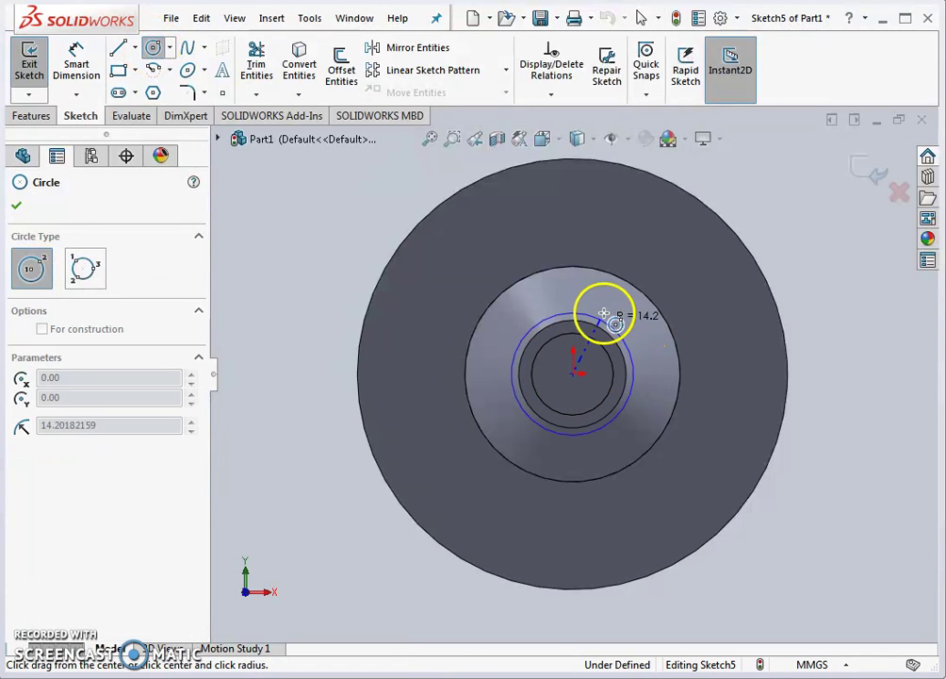
Dimension the circle to 22 mm diameter and exit the sketch
{"action": "left_click", "coordinate": [75, 61]}
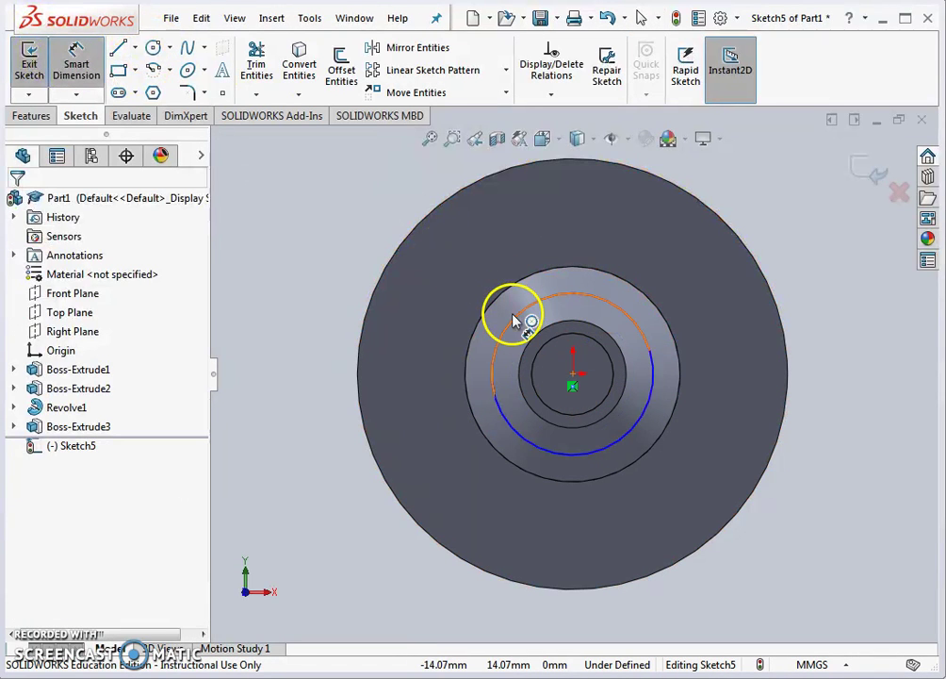
{"action": "left_click", "coordinate": [514, 320]}
{"action": "left_click", "coordinate": [458, 265]}
{"action": "type", "text": "2"}
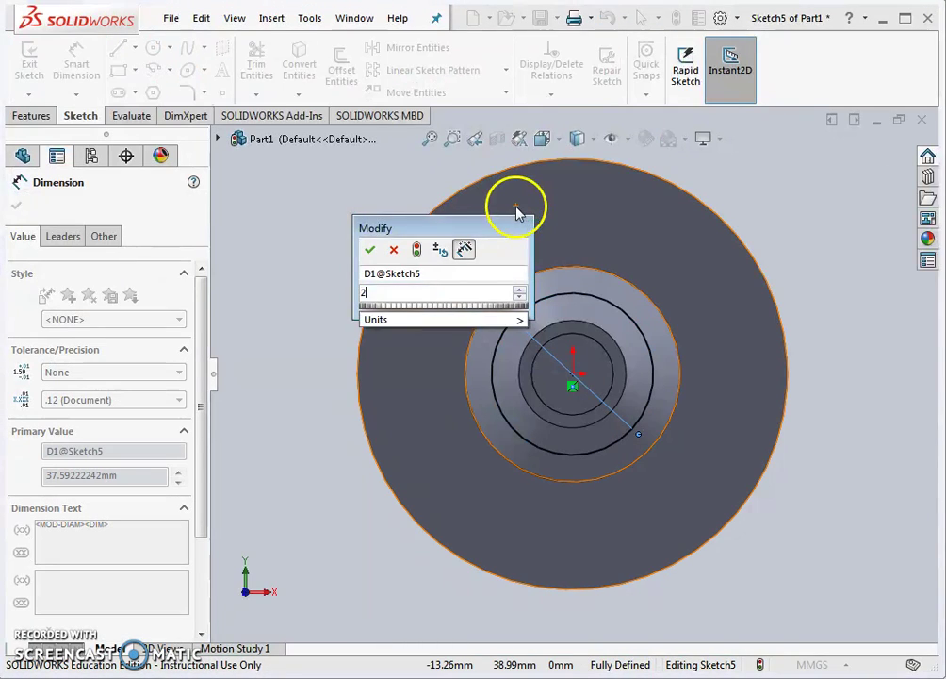
{"action": "type", "text": "2"}
{"action": "key", "text": "Return"}
{"action": "middle_click_drag", "start_coordinate": [563, 247], "coordinate": [818, 215]}
{"action": "left_click", "coordinate": [863, 169]}
{"action": "left_click", "coordinate": [29, 58]}
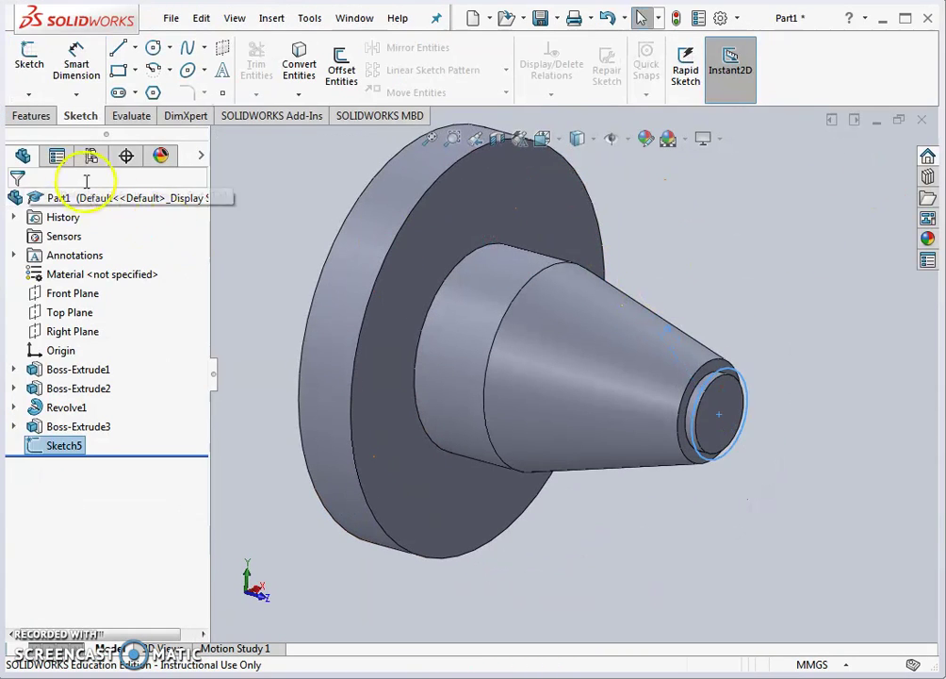
Extrude the Ø22 circle 20 mm blind into the end cylinder
{"action": "left_click", "coordinate": [31, 116]}
{"action": "left_click", "coordinate": [37, 68]}
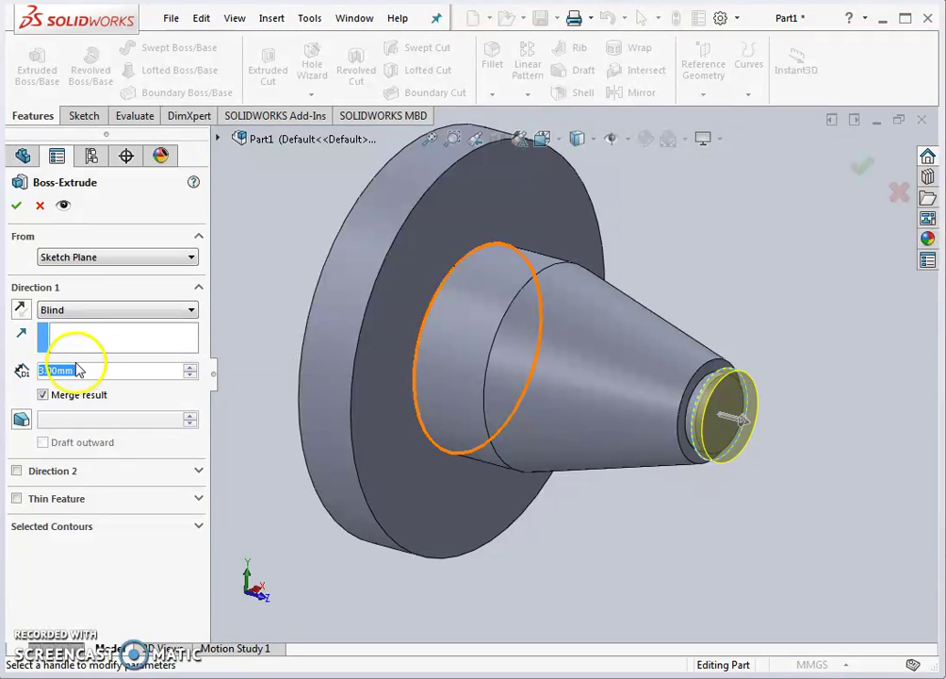
{"action": "type", "text": "20"}
{"action": "key", "text": "Return"}
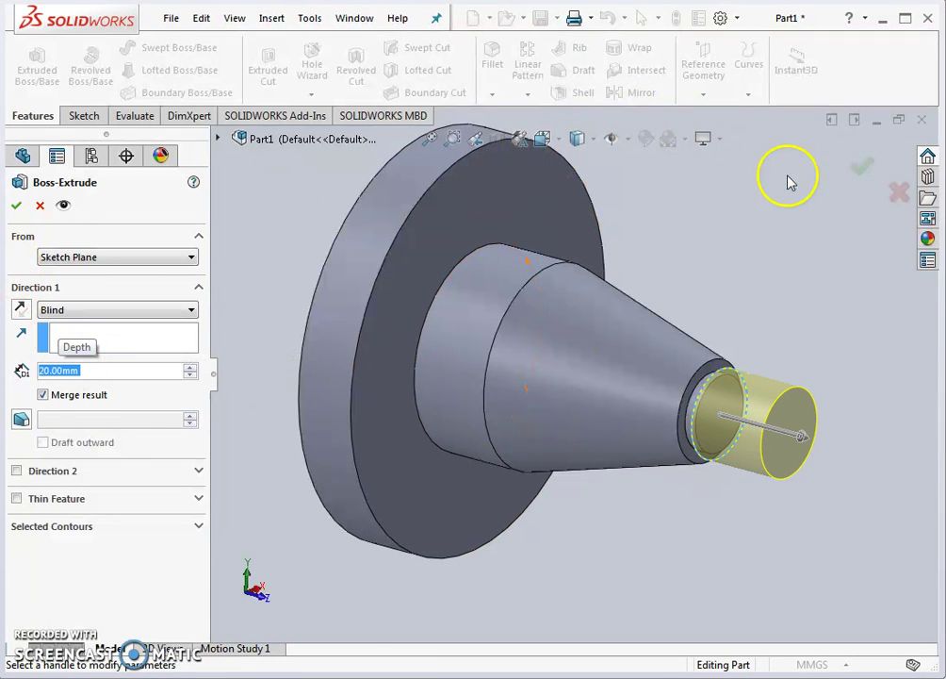
{"action": "left_click", "coordinate": [860, 168]}
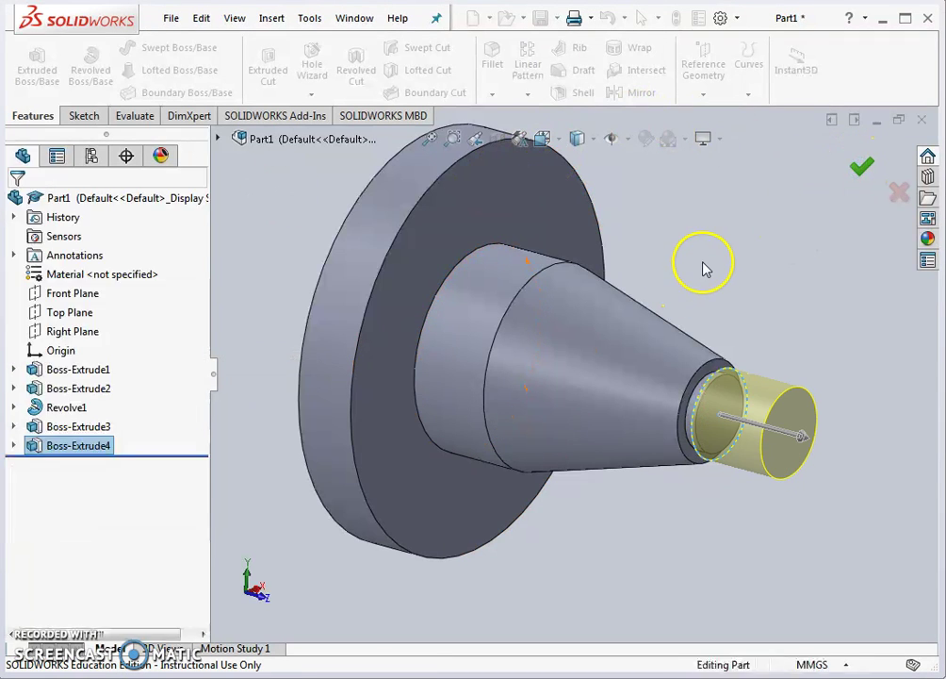
{"action": "scroll", "coordinate": [698, 275], "scroll_direction": "up", "scroll_amount": 3}
{"action": "middle_click_drag", "start_coordinate": [698, 274], "coordinate": [577, 266]}
{"action": "scroll", "coordinate": [577, 313], "scroll_direction": "down", "scroll_amount": 5}
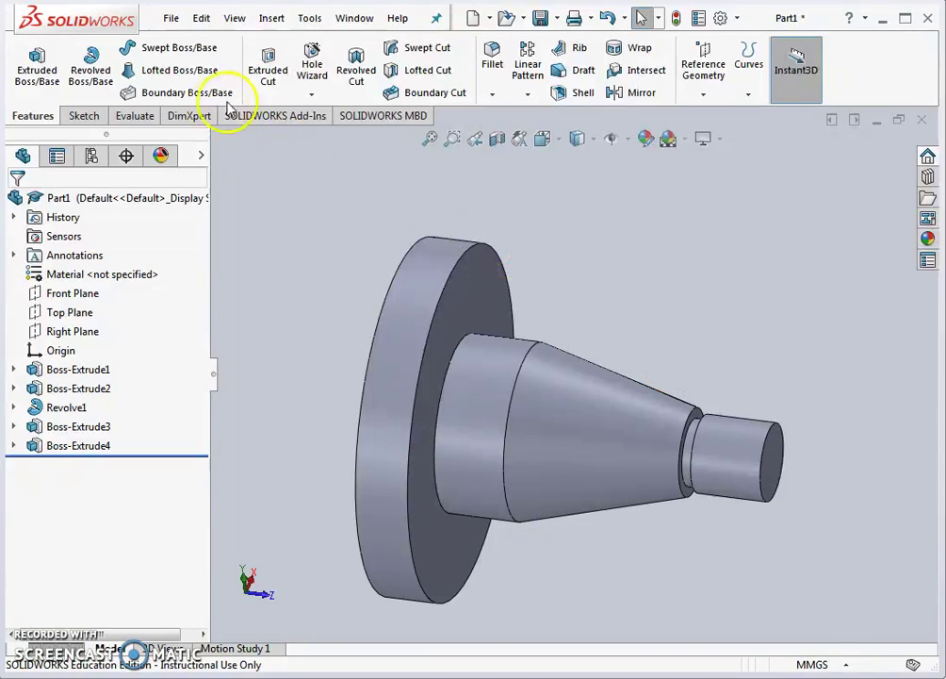
Add a cosmetic thread on the end edge of the Ø22 cylinder
{"action": "left_click", "coordinate": [271, 21]}
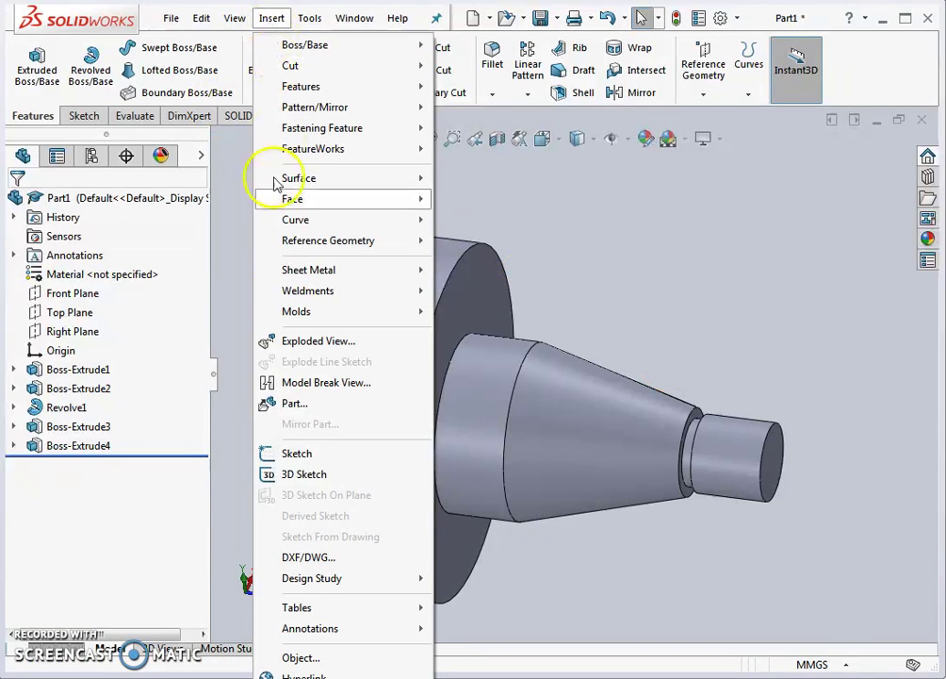
{"action": "mouse_move", "coordinate": [344, 630]}
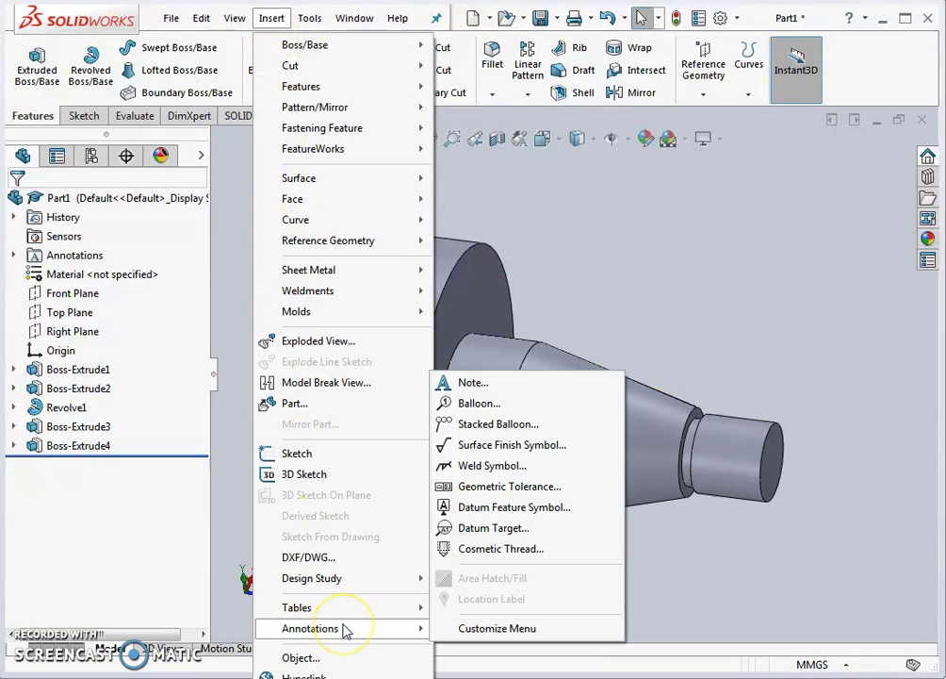
{"action": "left_click", "coordinate": [487, 550]}
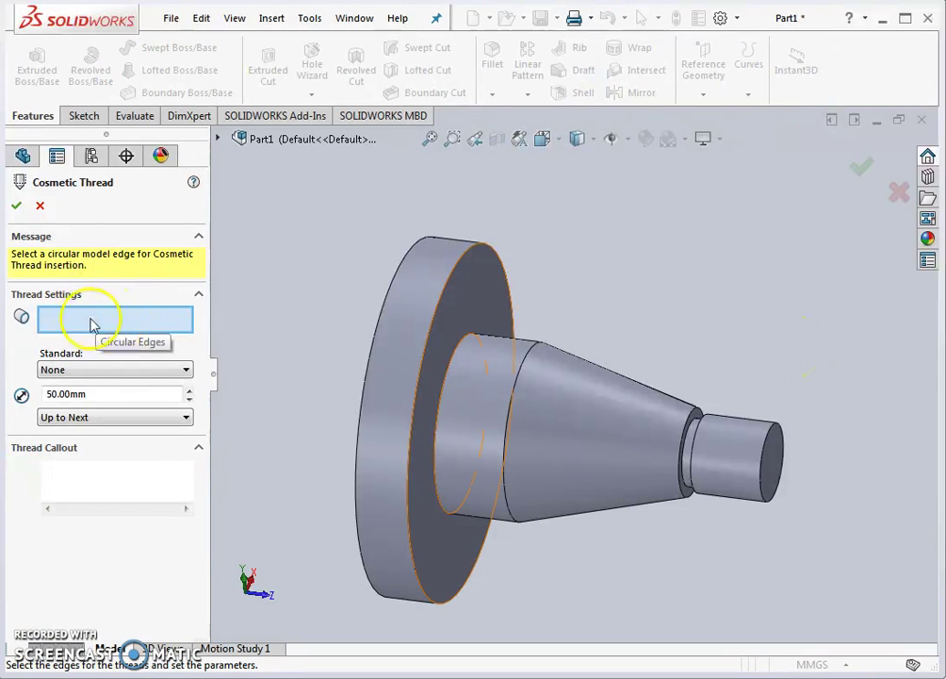
{"action": "left_click", "coordinate": [776, 431]}
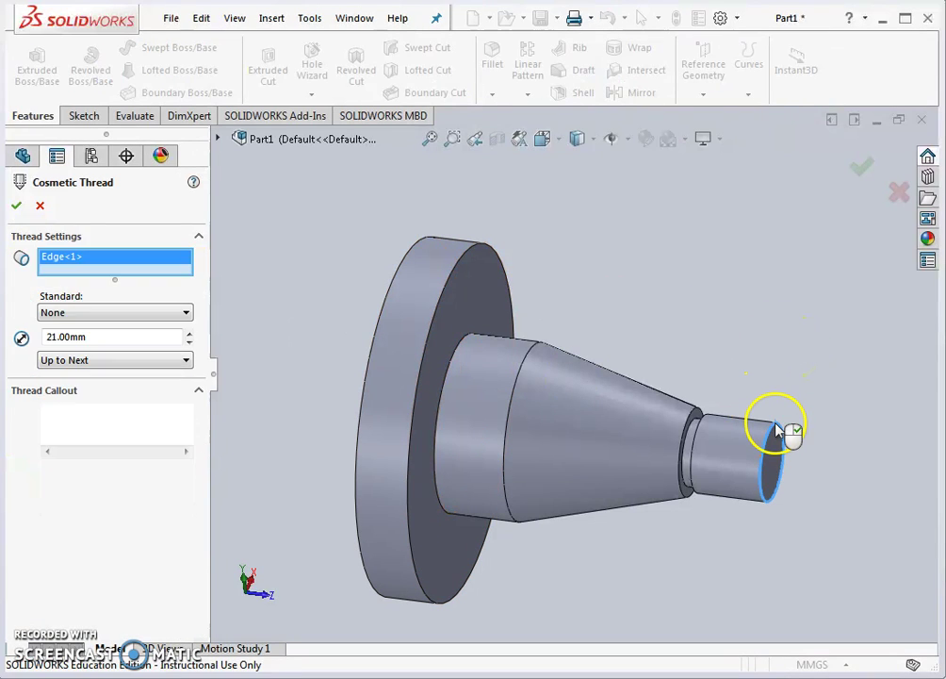
Set the thread to ISO M22, blind 20 mm long, and accept it
{"action": "left_click", "coordinate": [77, 316]}
{"action": "left_click", "coordinate": [65, 418]}
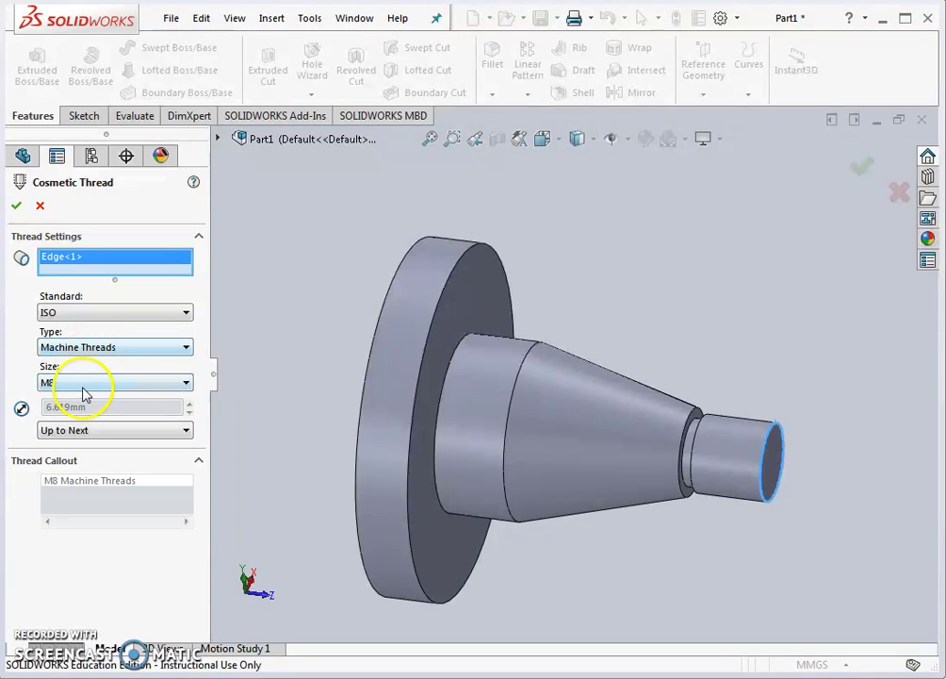
{"action": "left_click", "coordinate": [83, 385]}
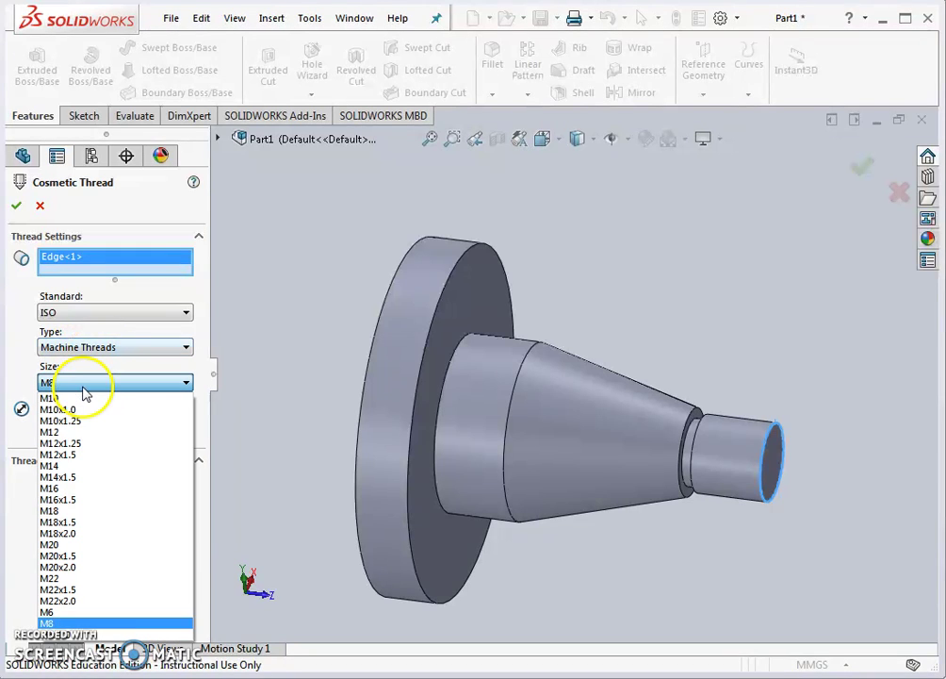
{"action": "left_click", "coordinate": [92, 578]}
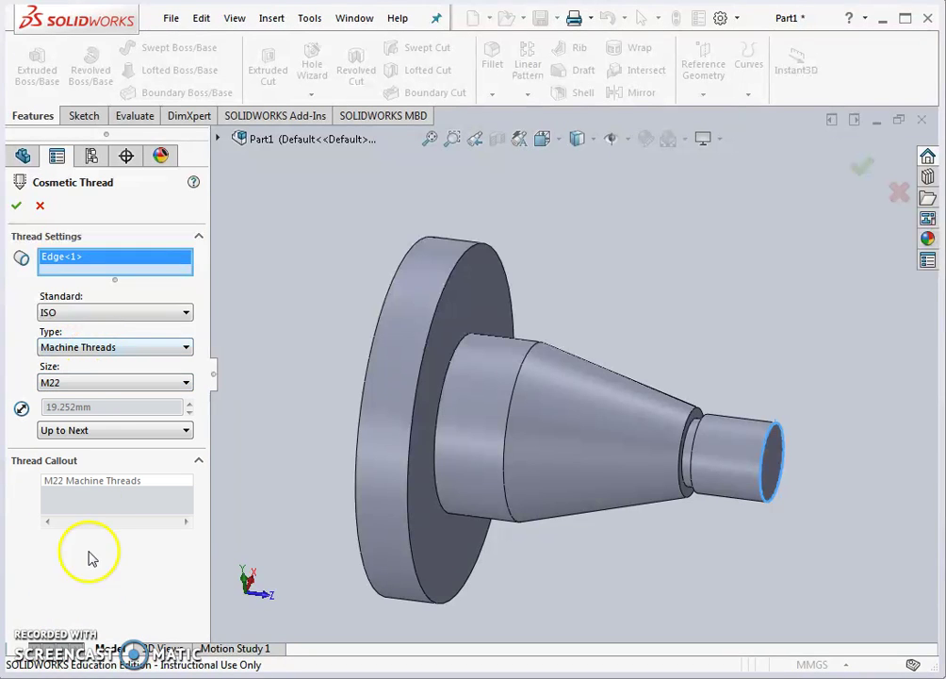
{"action": "left_click", "coordinate": [88, 432]}
{"action": "left_click", "coordinate": [89, 445]}
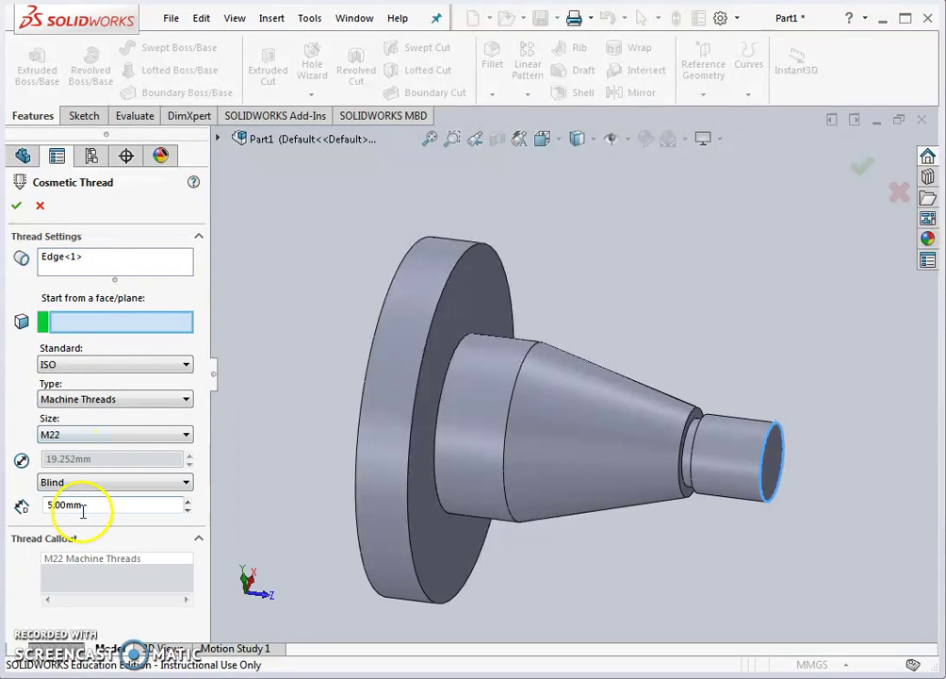
{"action": "left_click_drag", "start_coordinate": [105, 507], "coordinate": [39, 512]}
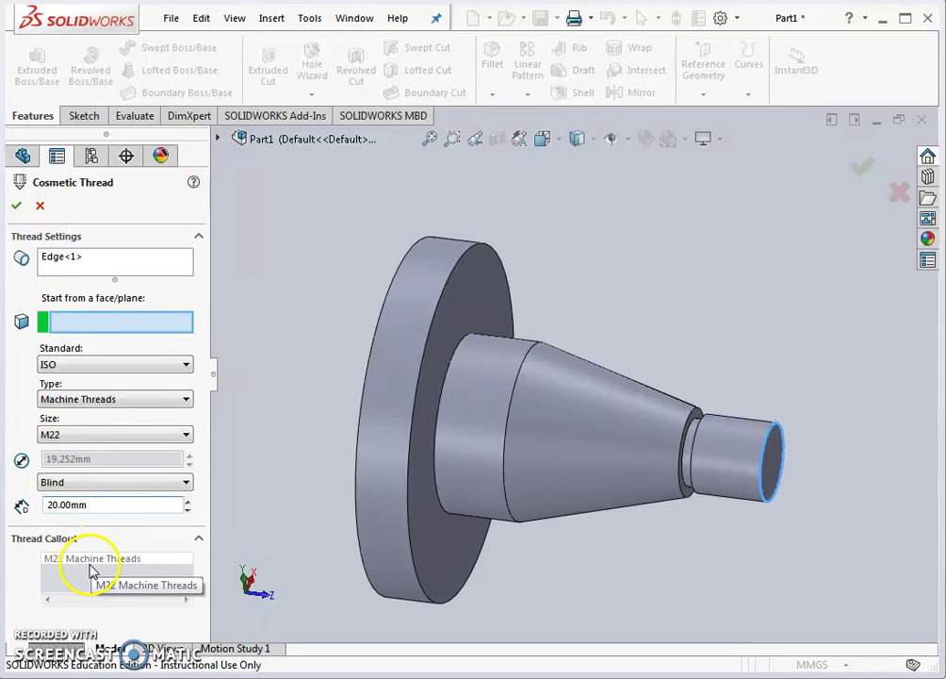
{"action": "left_click", "coordinate": [17, 206]}
Expand Boss-Extrude4 in the feature tree and inspect the Cosmetic Thread1 feature
{"action": "scroll", "coordinate": [745, 415], "scroll_direction": "down", "scroll_amount": 5}
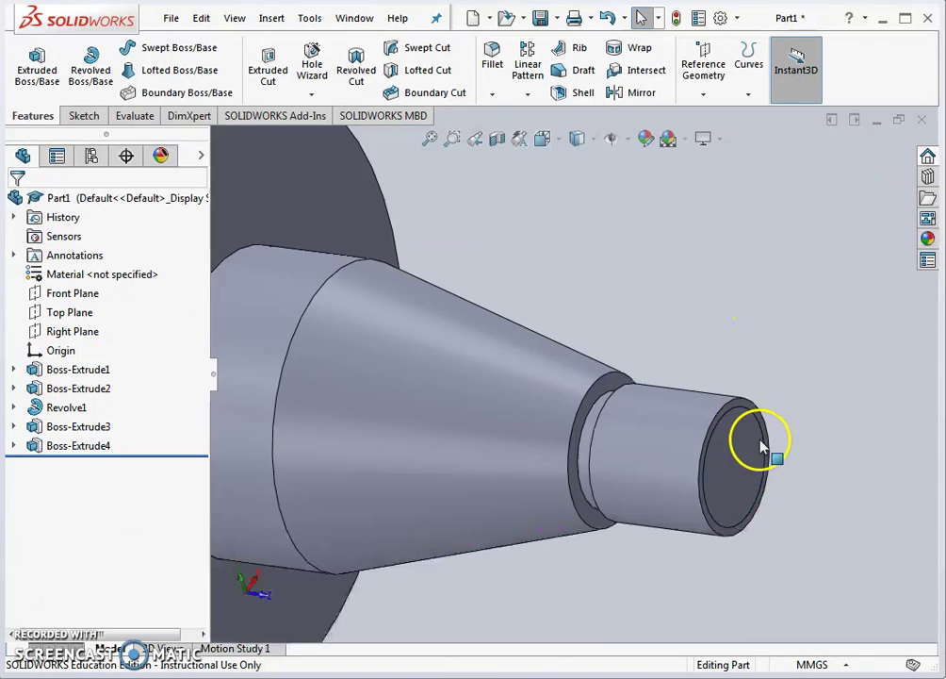
{"action": "scroll", "coordinate": [749, 420], "scroll_direction": "down", "scroll_amount": 2}
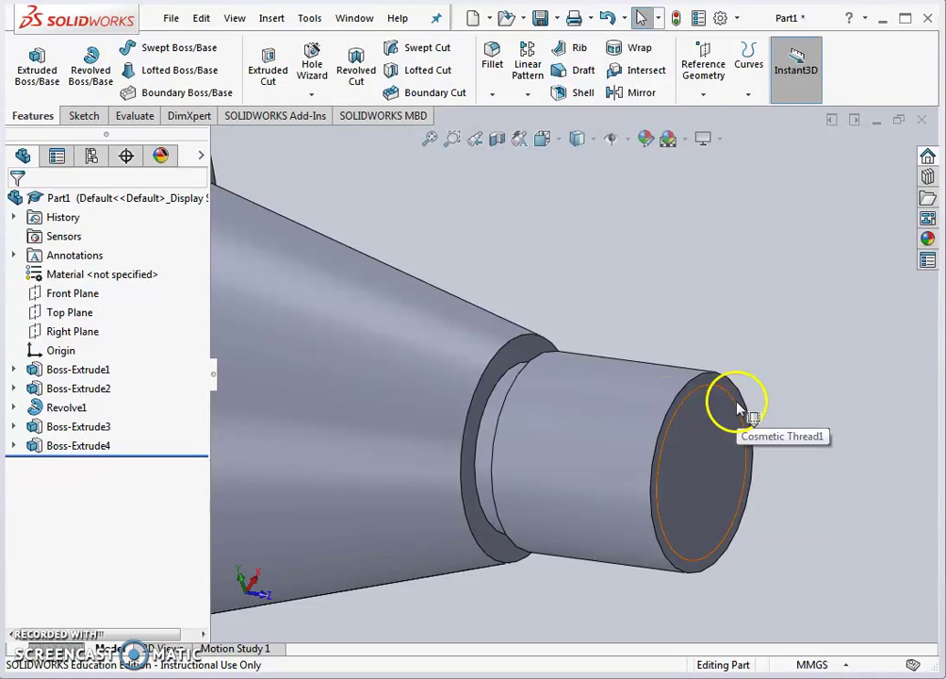
{"action": "left_click", "coordinate": [13, 446]}
{"action": "left_click", "coordinate": [89, 485]}
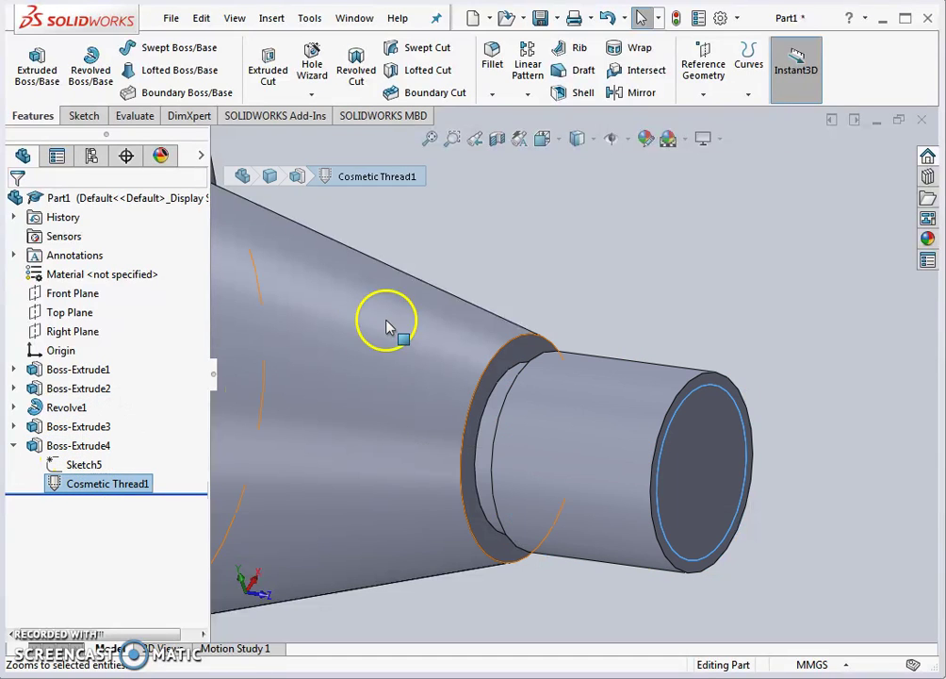
{"action": "left_click", "coordinate": [543, 253]}
{"action": "middle_click_drag", "start_coordinate": [475, 216], "coordinate": [509, 230]}
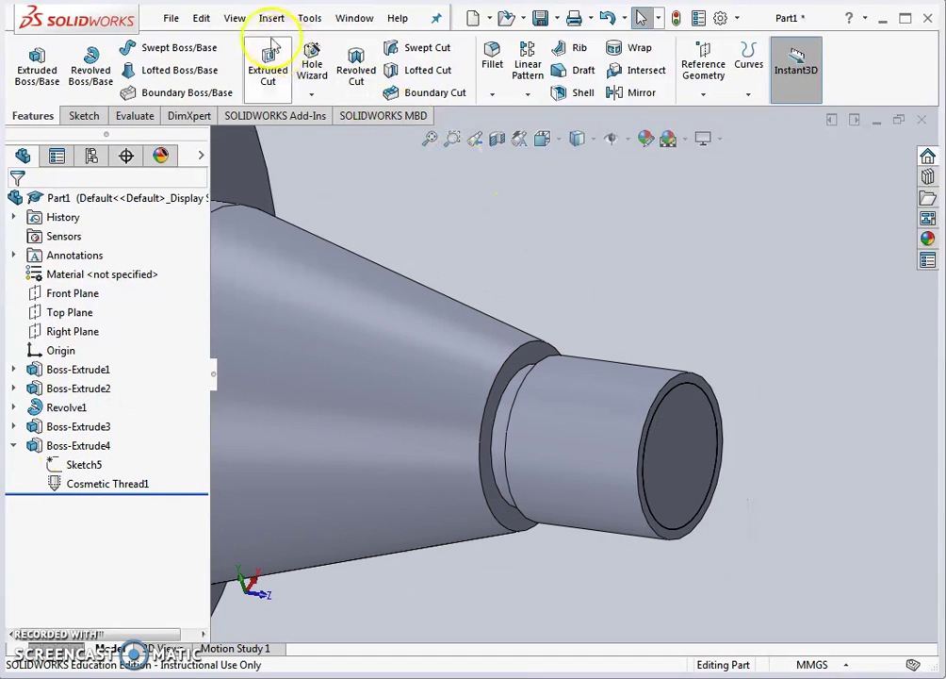
Turn on cosmetic threads and shaded cosmetic threads in Document Properties > Detailing
{"action": "left_click", "coordinate": [311, 18]}
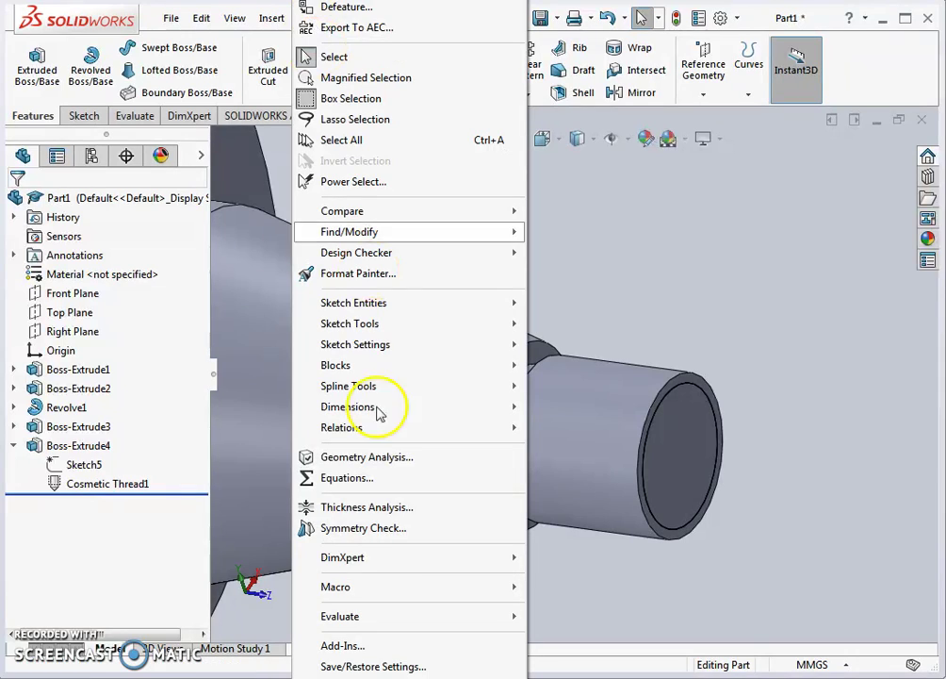
{"action": "left_click", "coordinate": [406, 671]}
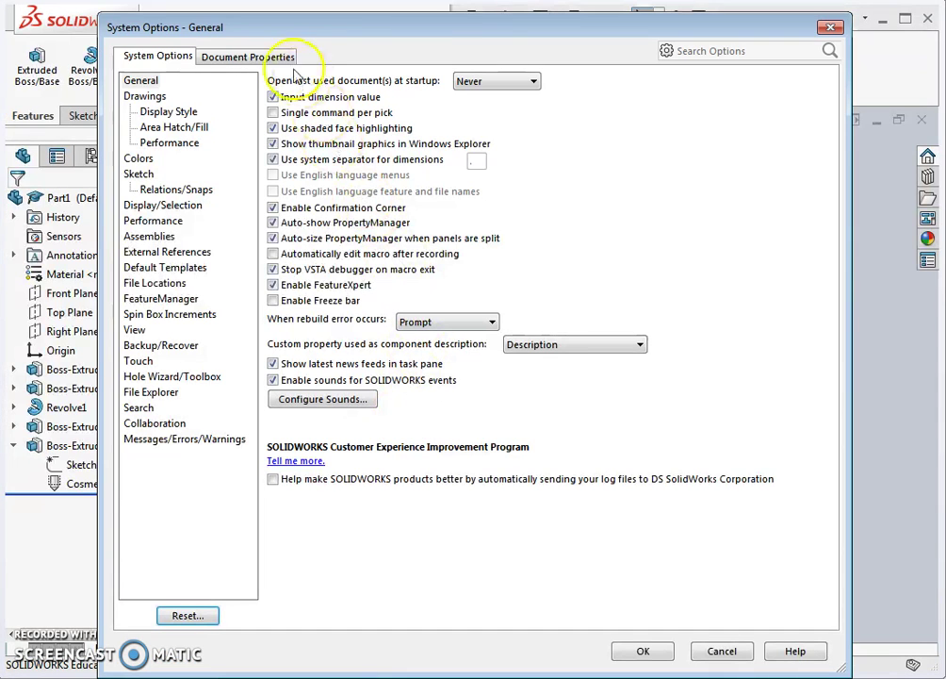
{"action": "left_click", "coordinate": [243, 58]}
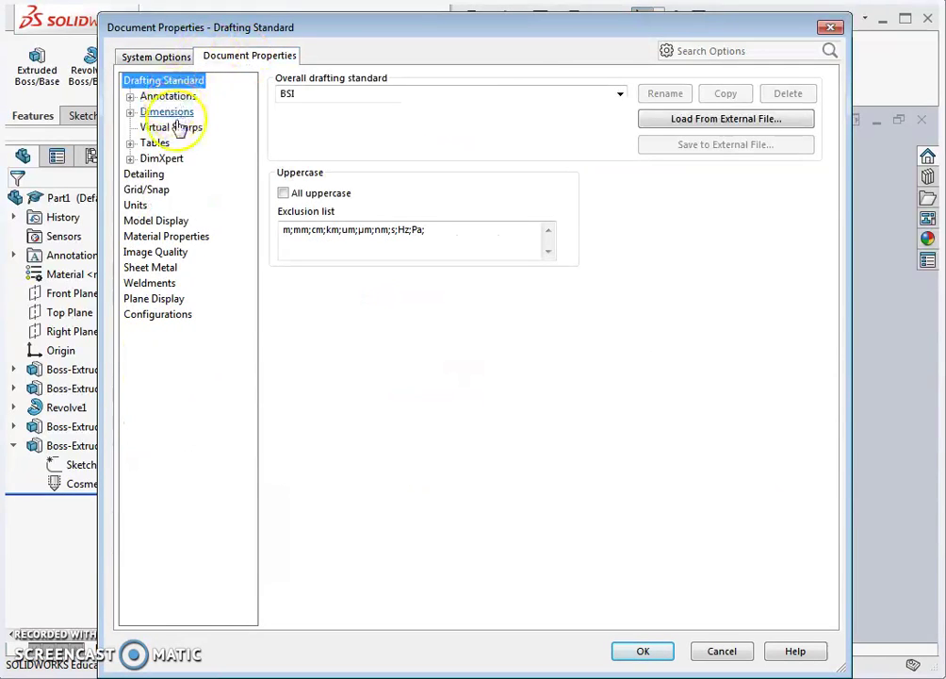
{"action": "left_click", "coordinate": [146, 175]}
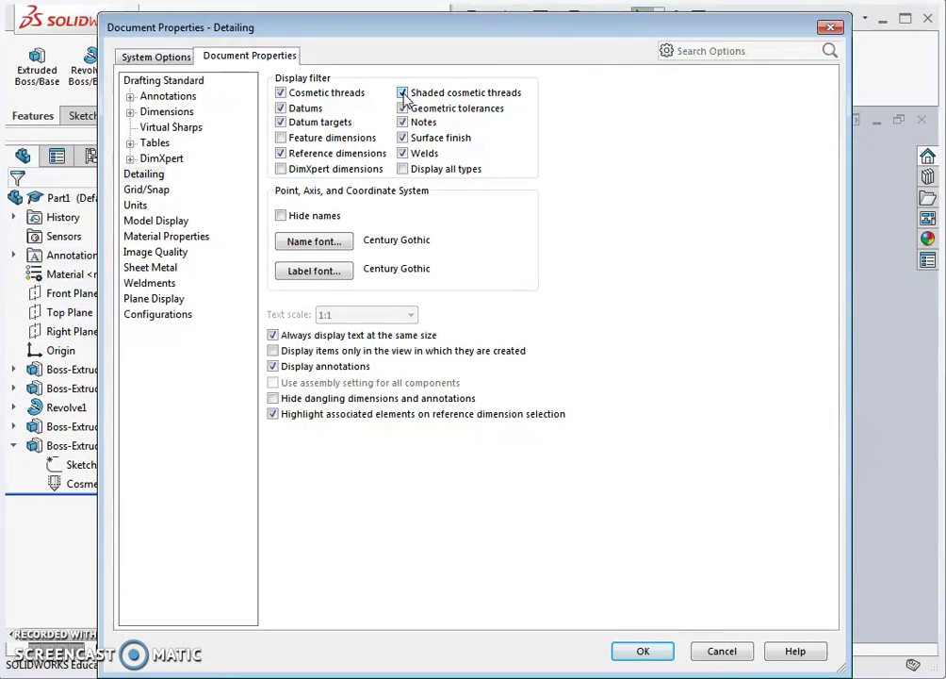
{"action": "left_click", "coordinate": [644, 651]}
{"action": "middle_click_drag", "start_coordinate": [587, 414], "coordinate": [646, 414]}
{"action": "middle_click_drag", "start_coordinate": [589, 384], "coordinate": [596, 355]}
{"action": "scroll", "coordinate": [601, 363], "scroll_direction": "up", "scroll_amount": 2}
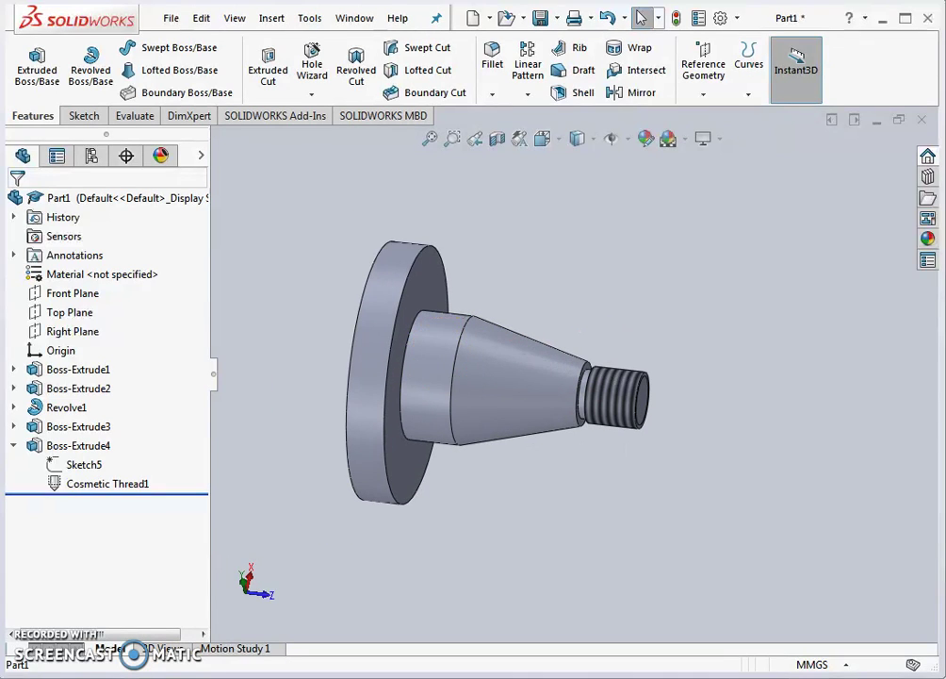
{"action": "key", "text": "alt+Tab"}
{"action": "key", "text": "super+d"}
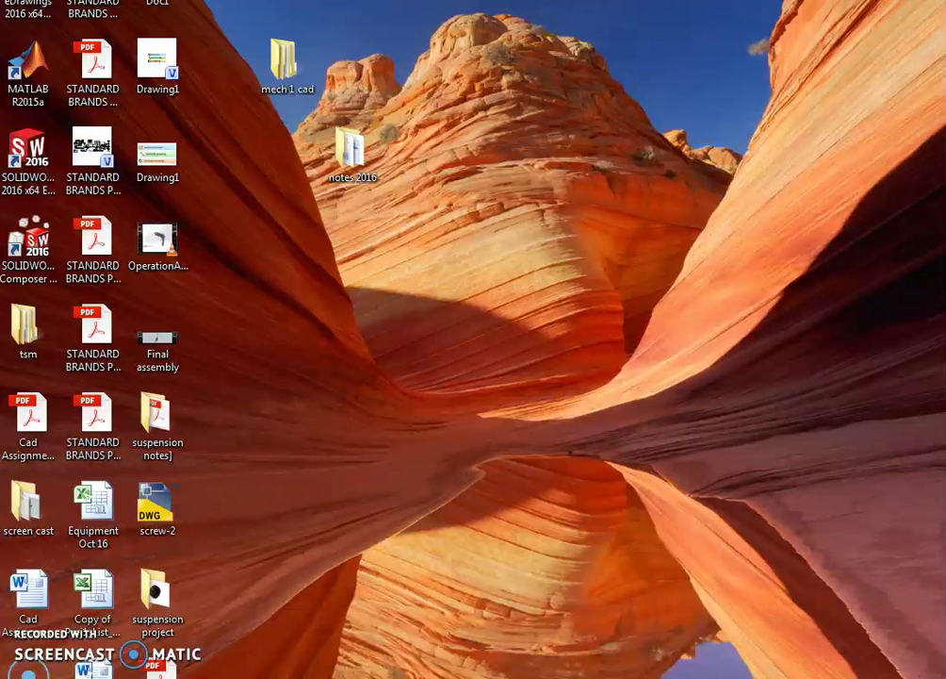
{"action": "key", "text": "alt+Tab"}
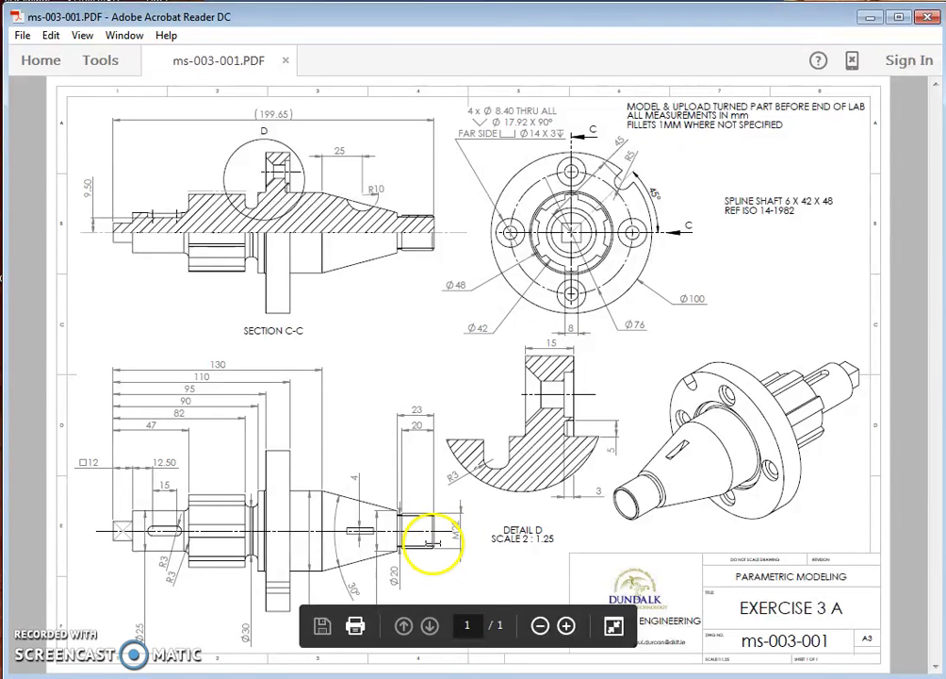
{"action": "key", "text": "alt+Tab"}
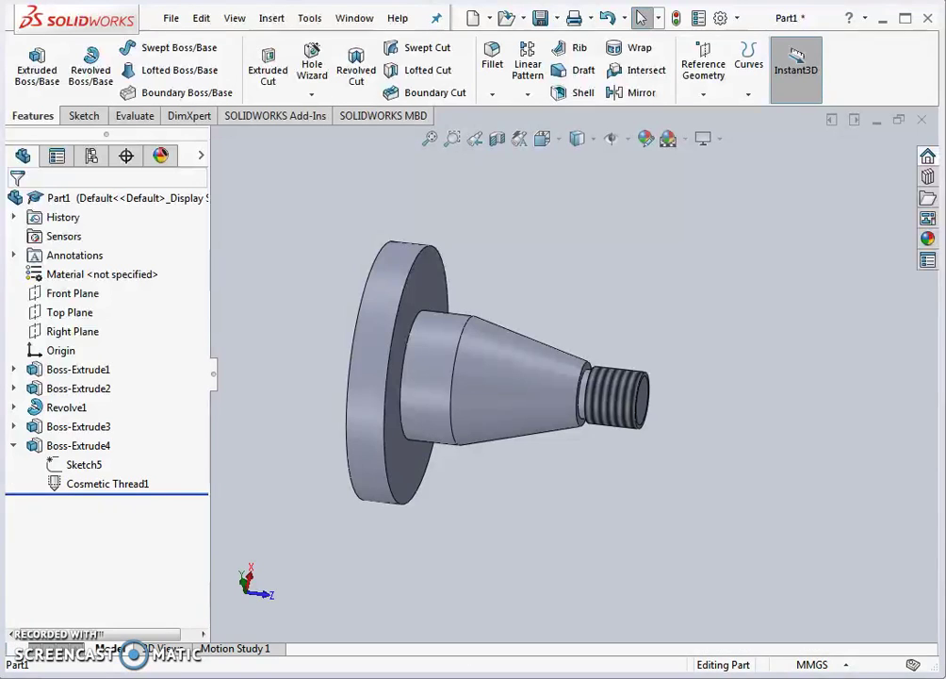
Start a sketch on the flange face and draw a circle centred at the origin
{"action": "middle_click_drag", "start_coordinate": [463, 377], "coordinate": [532, 424]}
{"action": "scroll", "coordinate": [530, 433], "scroll_direction": "up", "scroll_amount": 2}
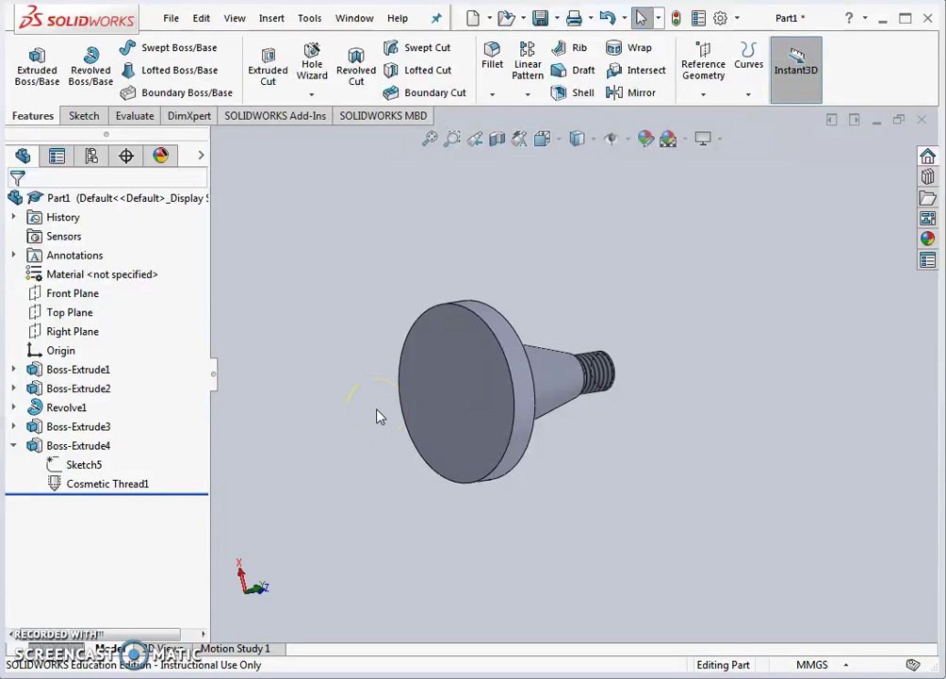
{"action": "left_click", "coordinate": [84, 115]}
{"action": "left_click", "coordinate": [30, 63]}
{"action": "left_click", "coordinate": [488, 344]}
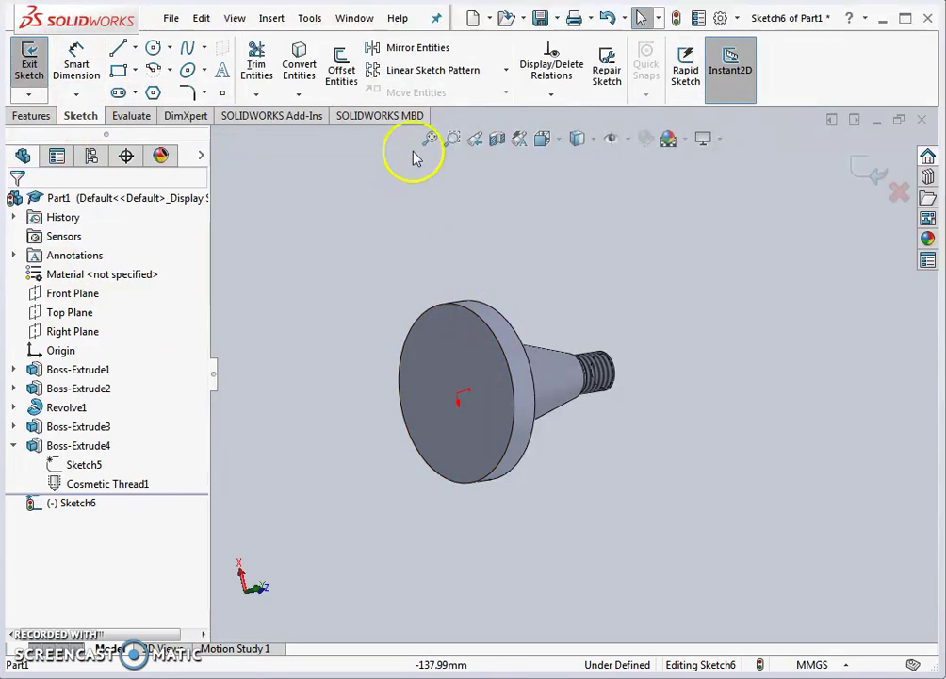
{"action": "left_click", "coordinate": [152, 48]}
{"action": "scroll", "coordinate": [447, 349], "scroll_direction": "down", "scroll_amount": 3}
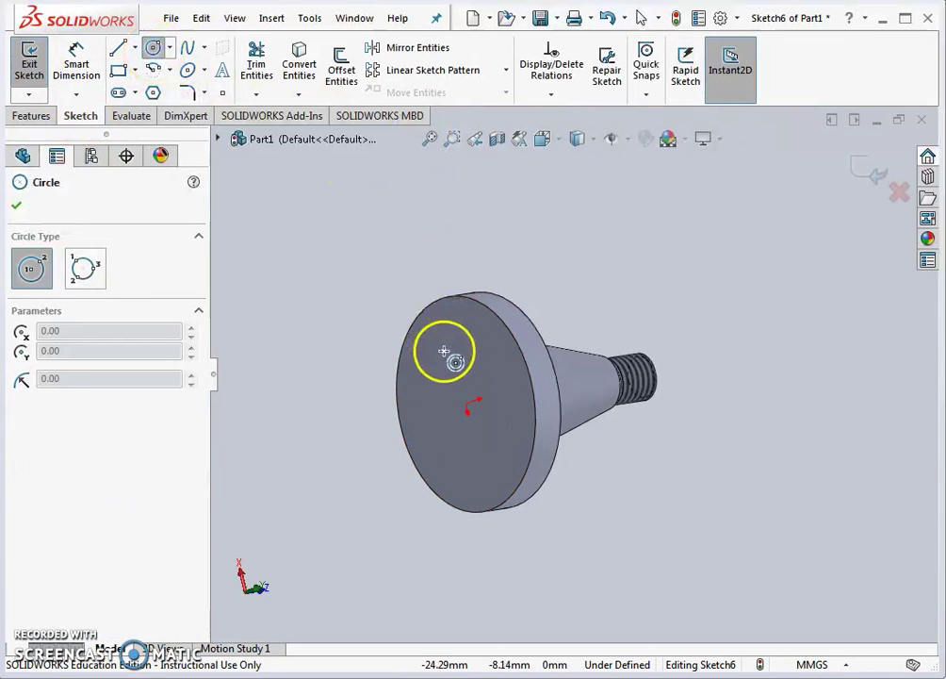
{"action": "left_click", "coordinate": [479, 413]}
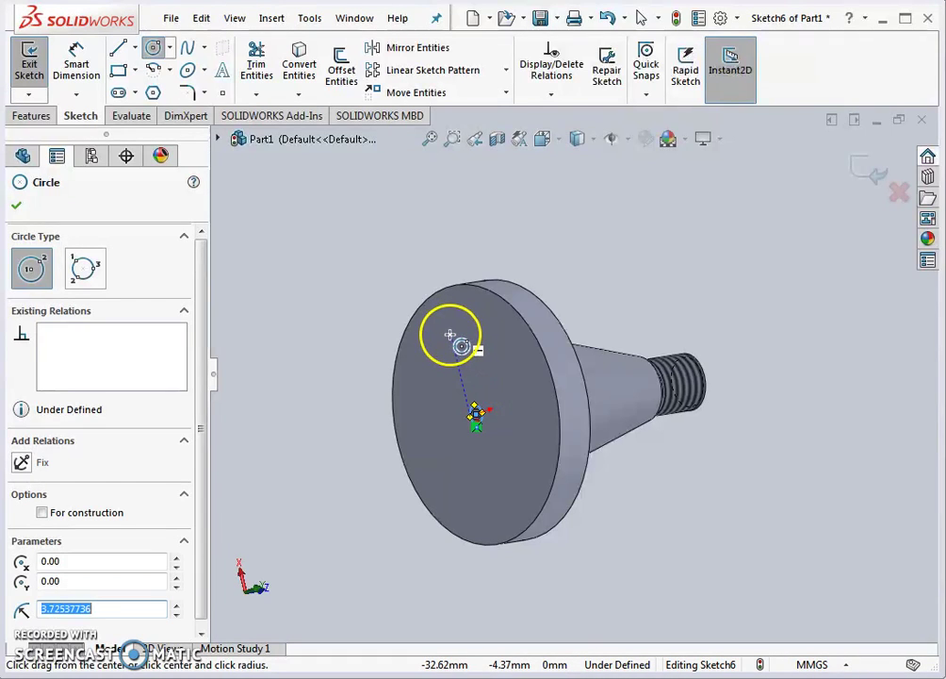
{"action": "key", "text": "Escape"}
{"action": "scroll", "coordinate": [457, 334], "scroll_direction": "down", "scroll_amount": 3}
{"action": "left_click", "coordinate": [474, 415]}
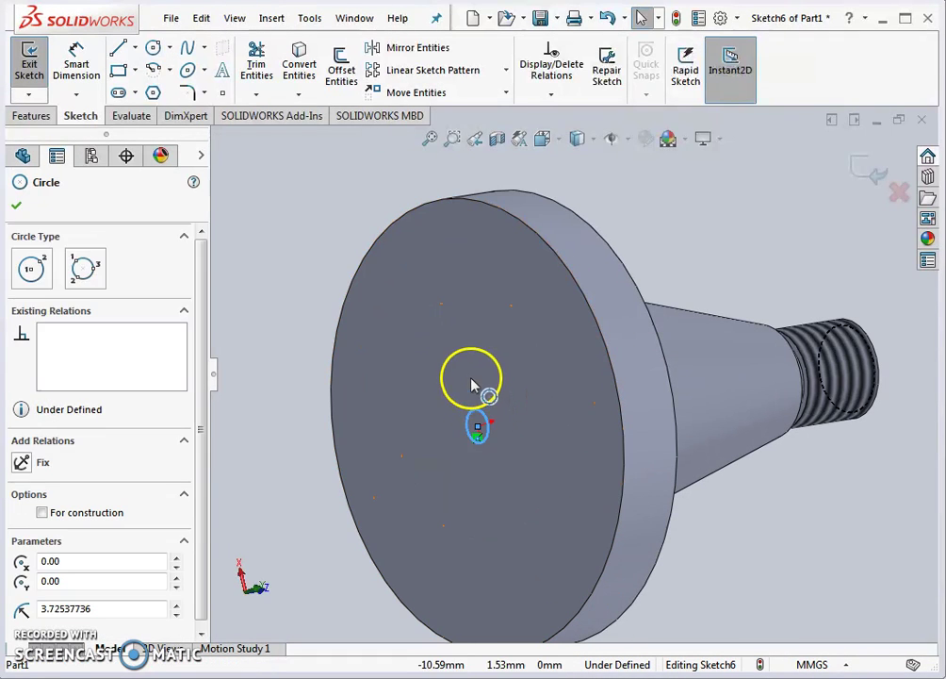
{"action": "left_click_drag", "start_coordinate": [477, 412], "coordinate": [452, 317]}
{"action": "left_click", "coordinate": [286, 262]}
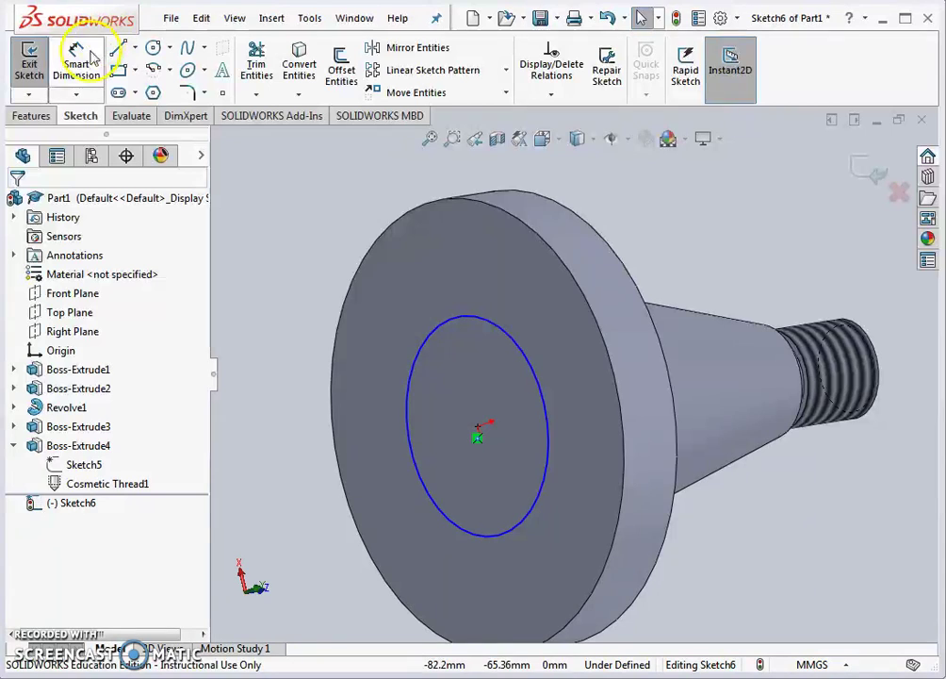
Dimension the circle to Ø50 mm and exit the sketch
{"action": "left_click", "coordinate": [401, 327]}
{"action": "left_click", "coordinate": [314, 255]}
{"action": "type", "text": "50"}
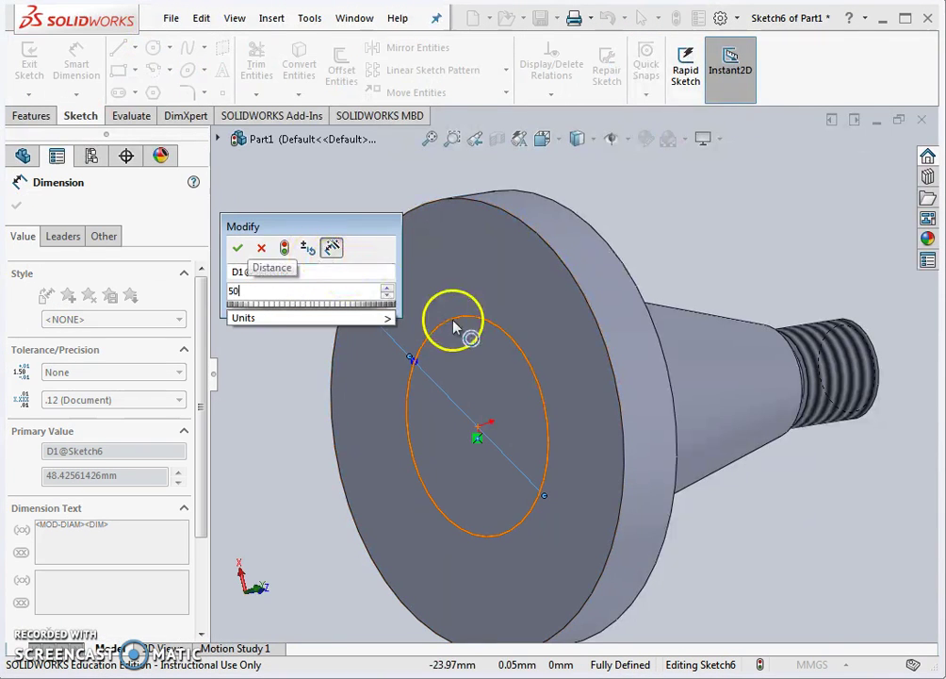
{"action": "key", "text": "Return"}
{"action": "scroll", "coordinate": [450, 334], "scroll_direction": "down", "scroll_amount": 3}
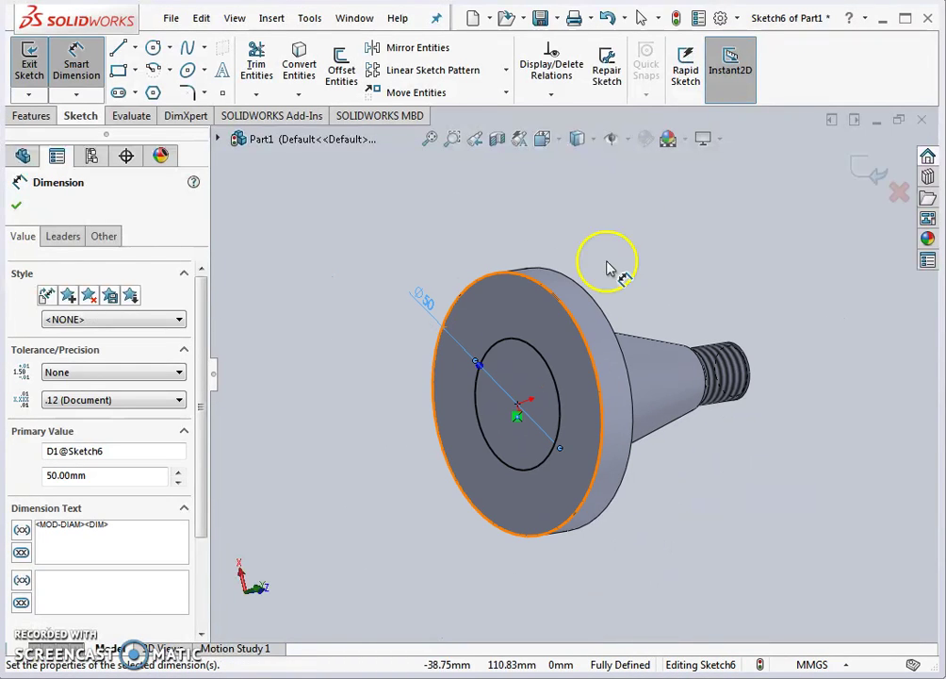
{"action": "left_click", "coordinate": [875, 179]}
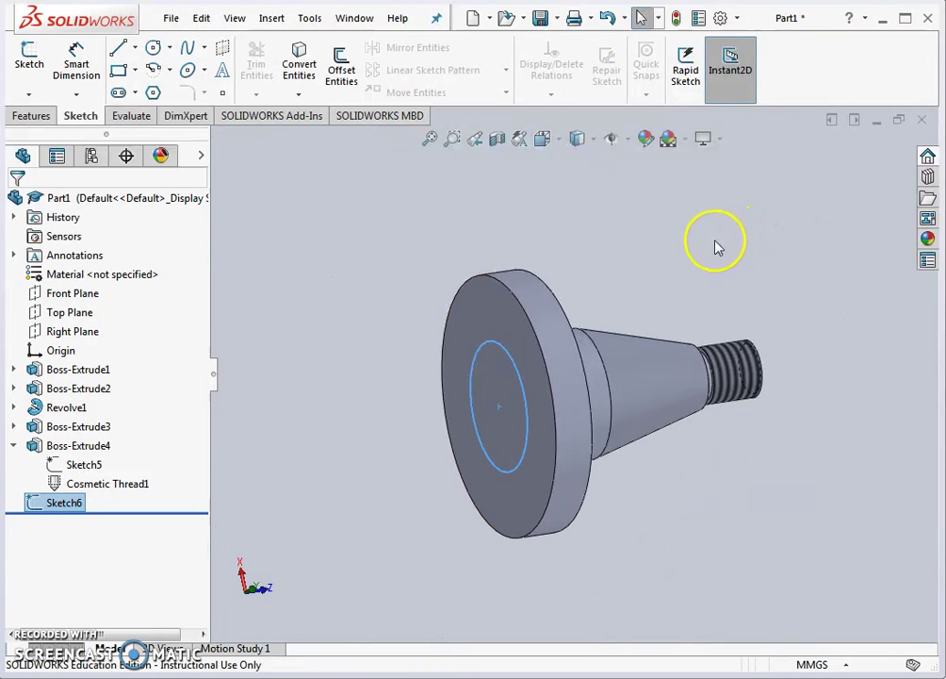
Extrude the Ø50 circle 5 mm as a boss
{"action": "left_click", "coordinate": [31, 117]}
{"action": "left_click", "coordinate": [43, 68]}
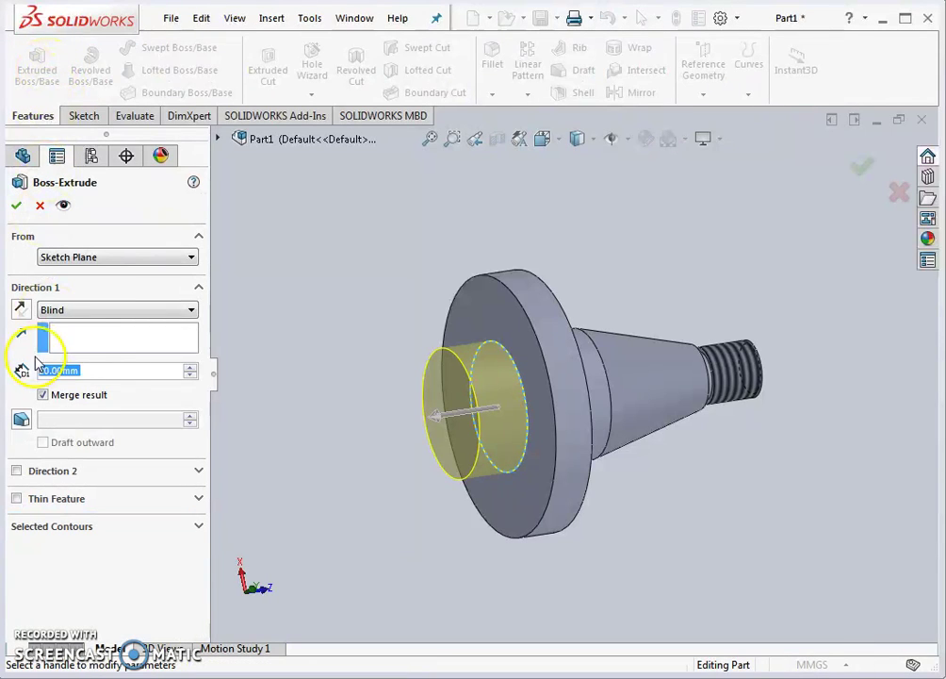
{"action": "type", "text": "5"}
{"action": "key", "text": "Return"}
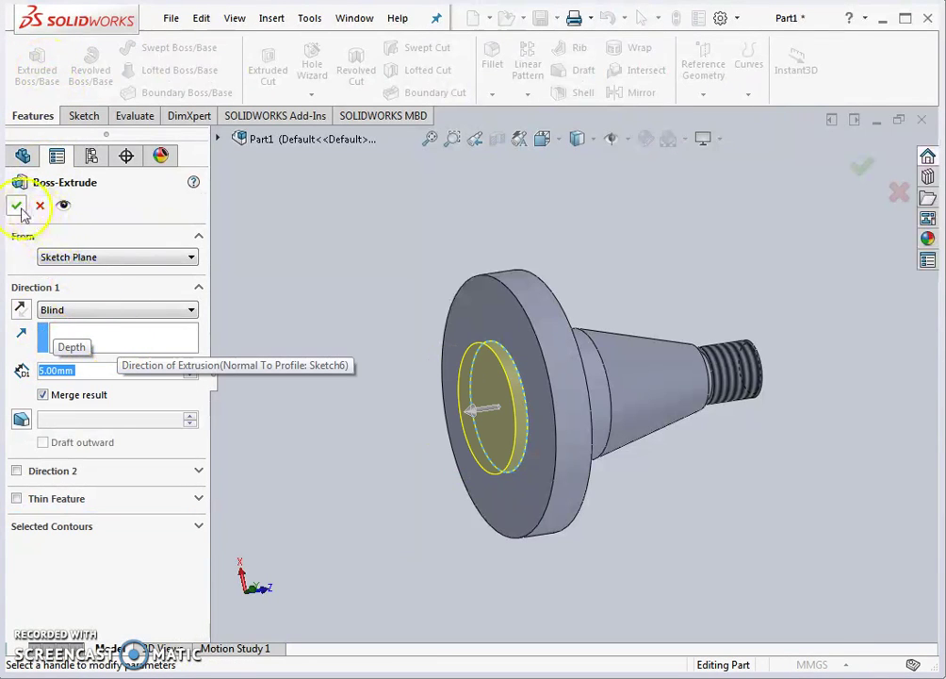
{"action": "left_click", "coordinate": [18, 208]}
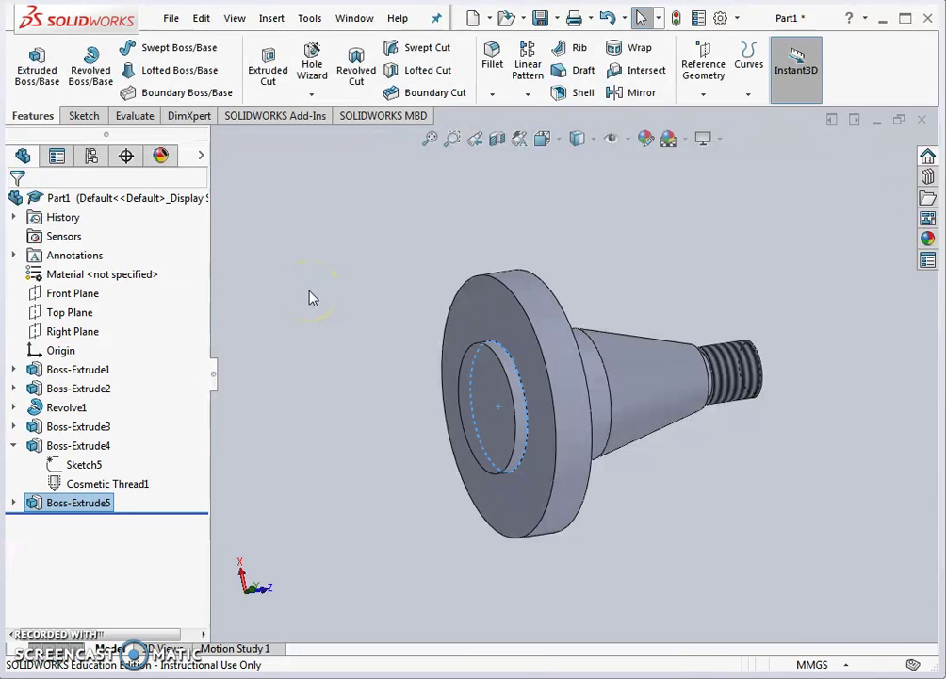
Sketch an origin-centred circle on the face of the Ø50 boss
{"action": "left_click", "coordinate": [80, 116]}
{"action": "left_click", "coordinate": [29, 59]}
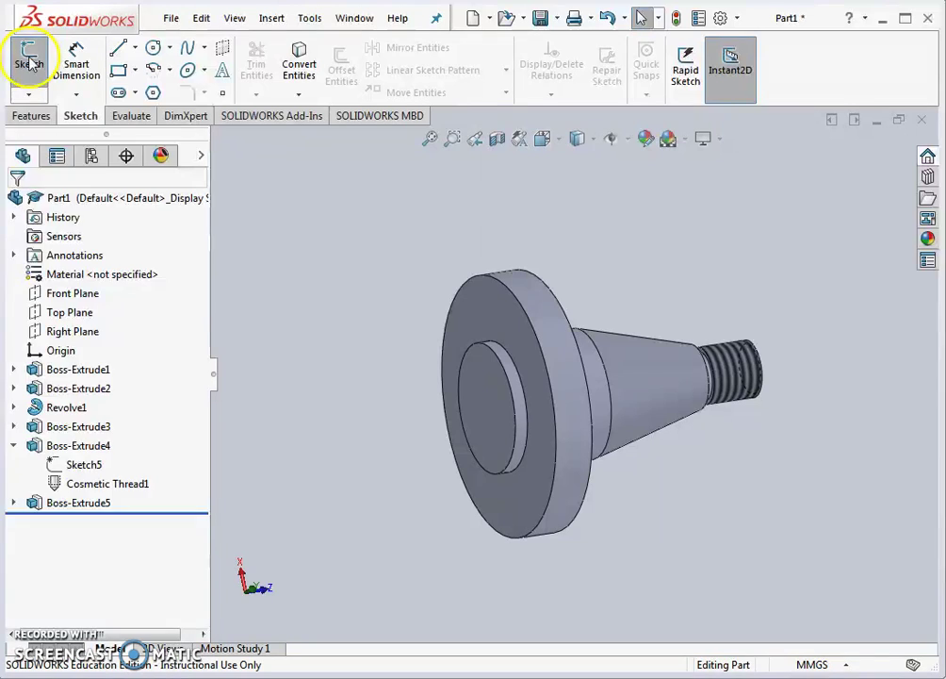
{"action": "left_click", "coordinate": [478, 403]}
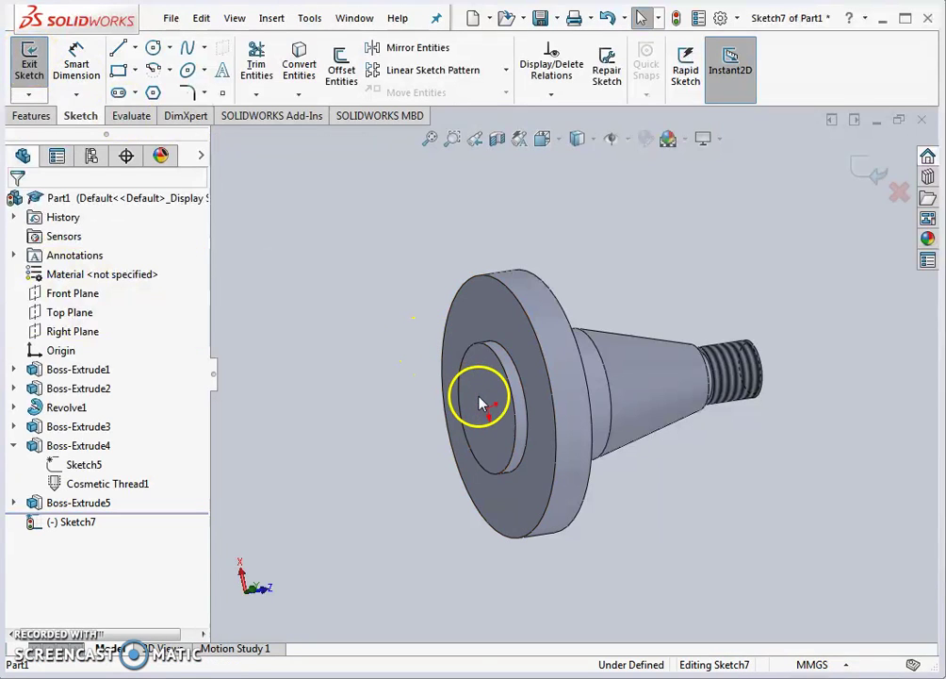
{"action": "left_click", "coordinate": [153, 49]}
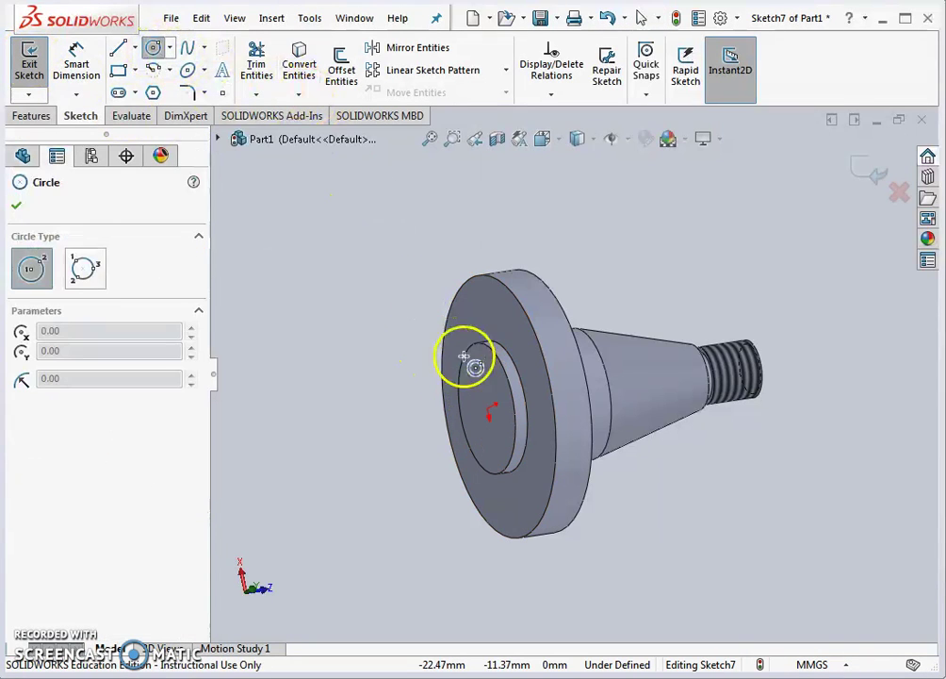
{"action": "left_click", "coordinate": [489, 412]}
{"action": "left_click", "coordinate": [478, 379]}
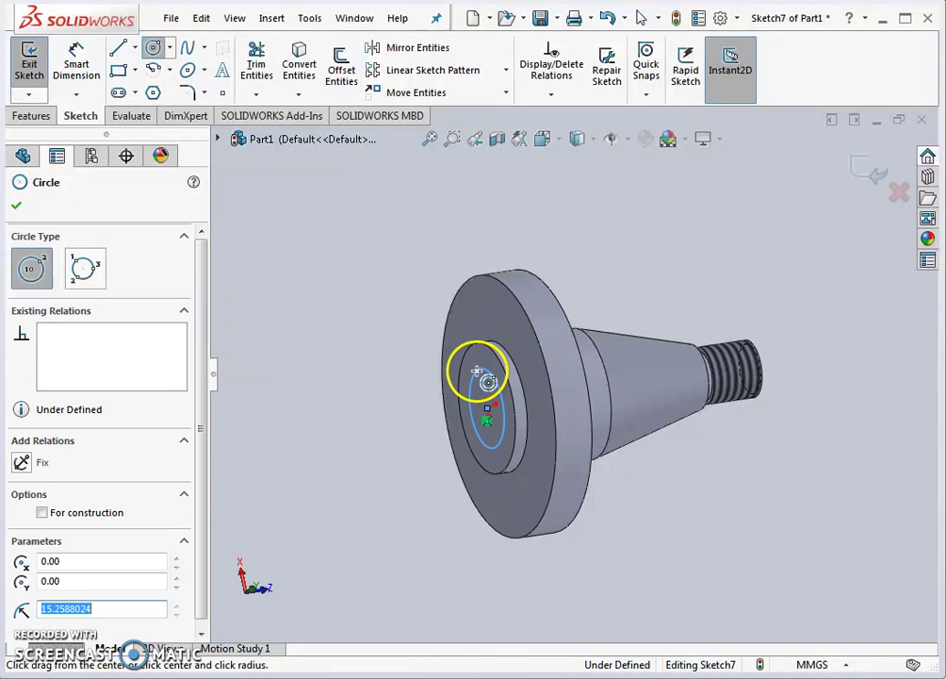
Dimension the circle to Ø30 mm and finish the sketch
{"action": "left_click", "coordinate": [76, 61]}
{"action": "left_click", "coordinate": [493, 379]}
{"action": "left_click", "coordinate": [412, 316]}
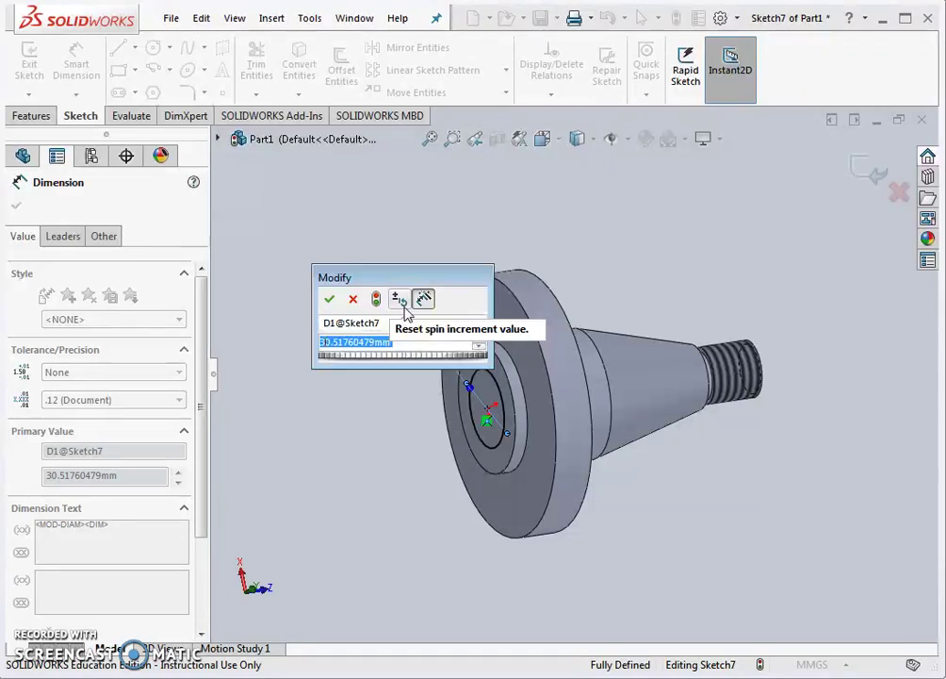
{"action": "type", "text": "30"}
{"action": "key", "text": "Return"}
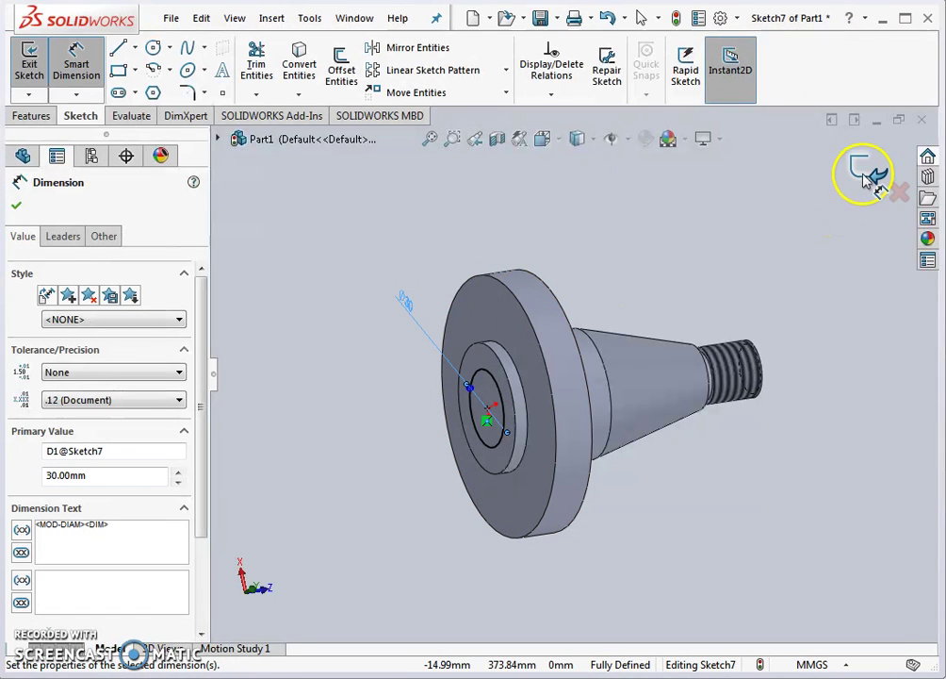
{"action": "left_click", "coordinate": [861, 173]}
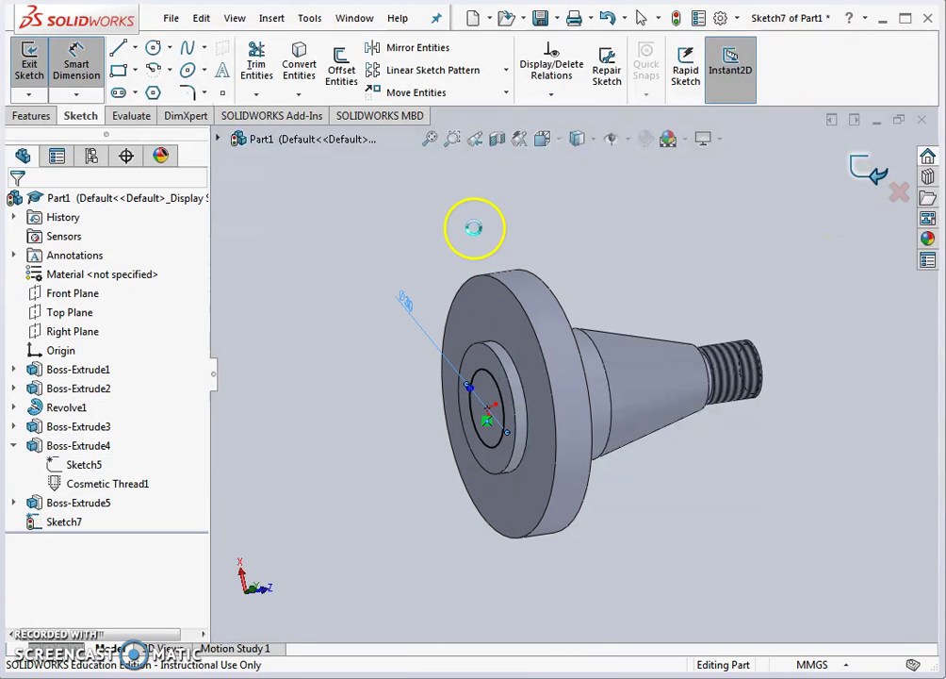
Extrude the Ø30 circle 8 mm as a boss, then turn the disc face toward the viewer
{"action": "left_click", "coordinate": [31, 115]}
{"action": "left_click", "coordinate": [37, 70]}
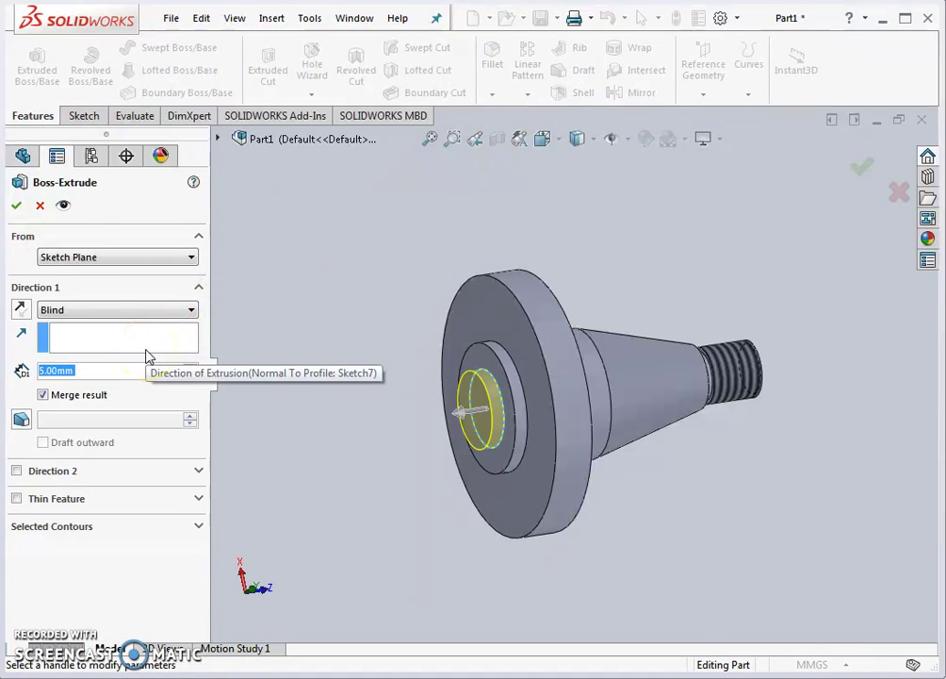
{"action": "type", "text": "8"}
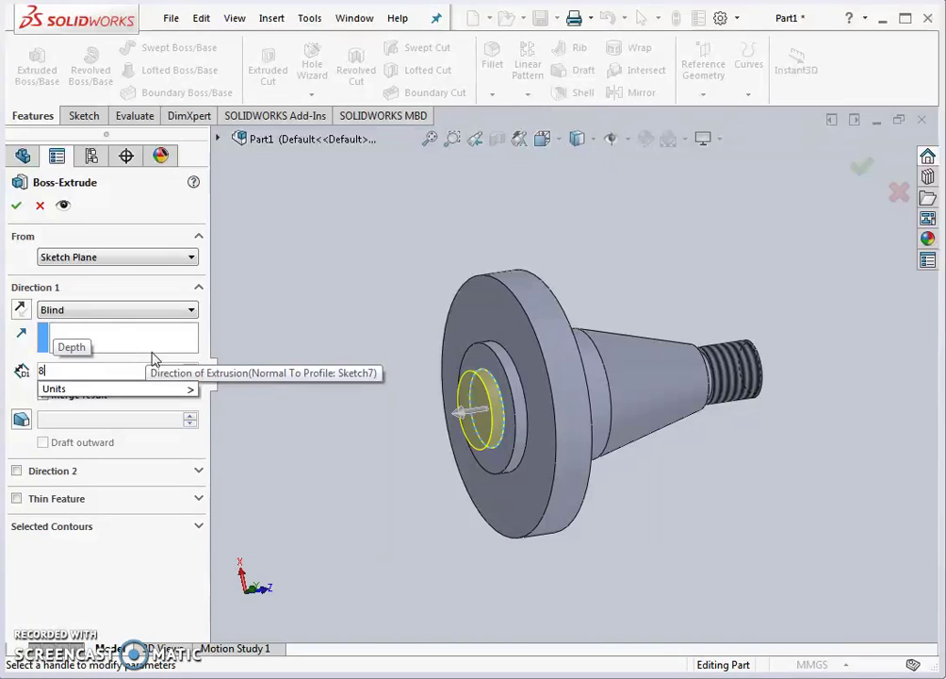
{"action": "key", "text": "Return"}
{"action": "left_click", "coordinate": [17, 207]}
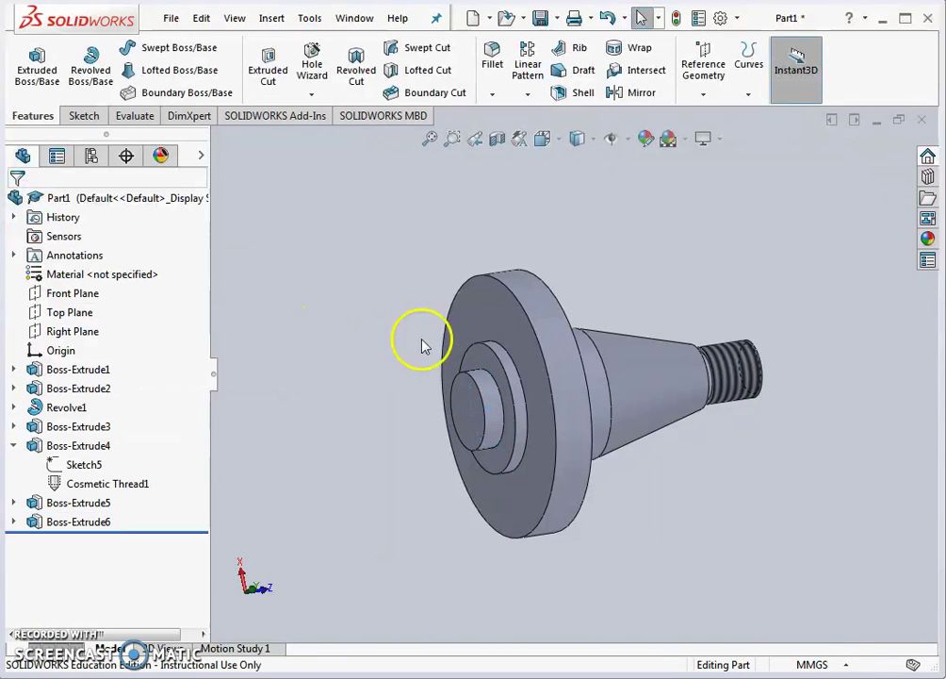
{"action": "mouse_move", "coordinate": [426, 355]}
{"action": "middle_mouse_down"}
{"action": "mouse_move", "coordinate": [402, 334]}
{"action": "mouse_move", "coordinate": [415, 367]}
{"action": "middle_mouse_up"}
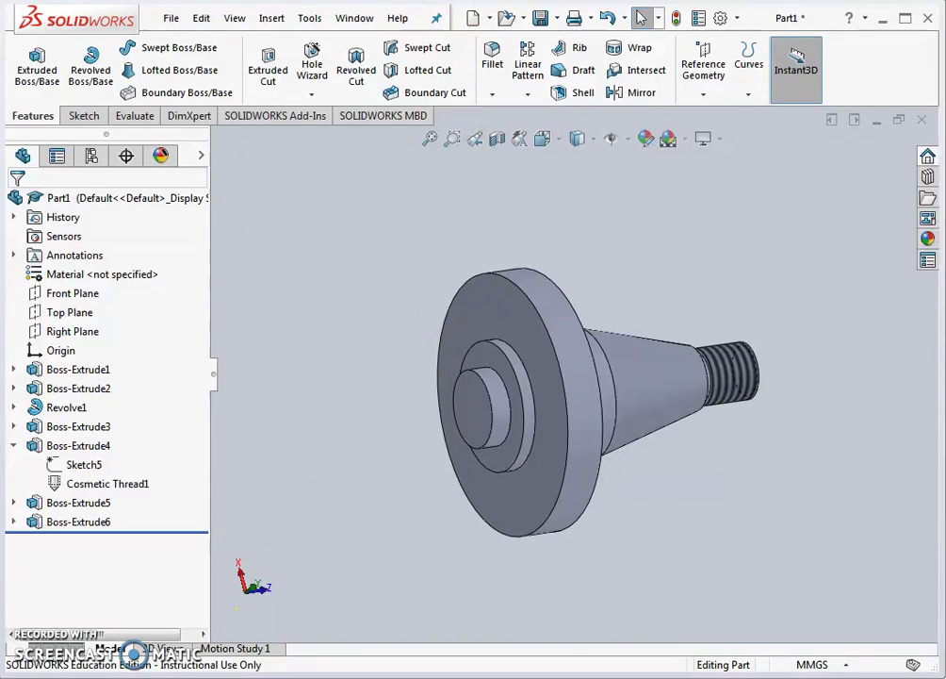
Switch to Adobe Acrobat Reader showing the ms-003-001 PDF drawing
{"action": "key", "text": "alt+Tab"}
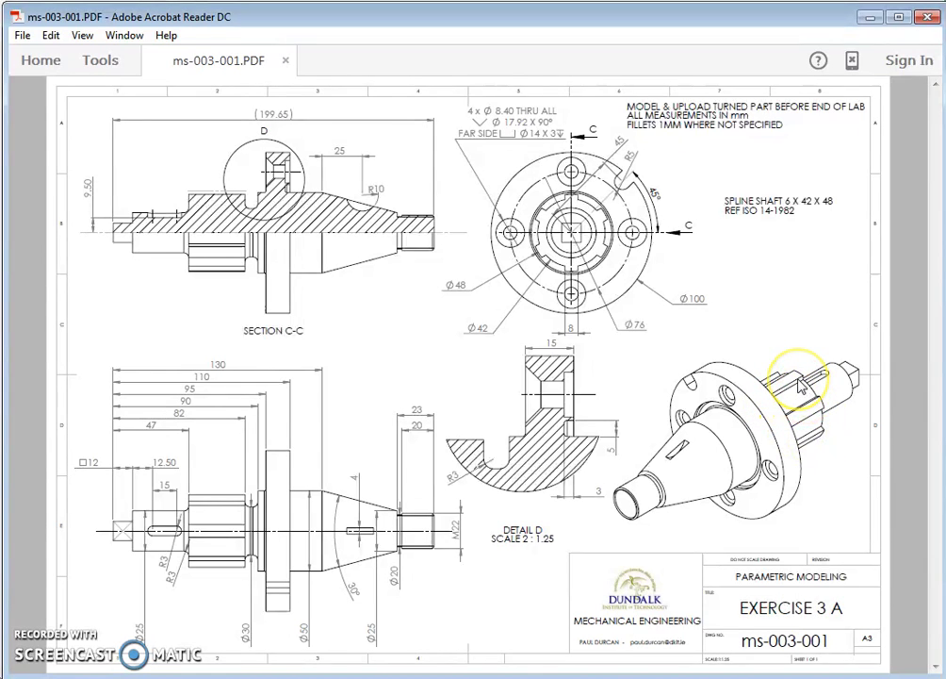
Back in SOLIDWORKS, sketch an origin-centred circle on the Ø30 boss face
{"action": "left_click", "coordinate": [871, 16]}
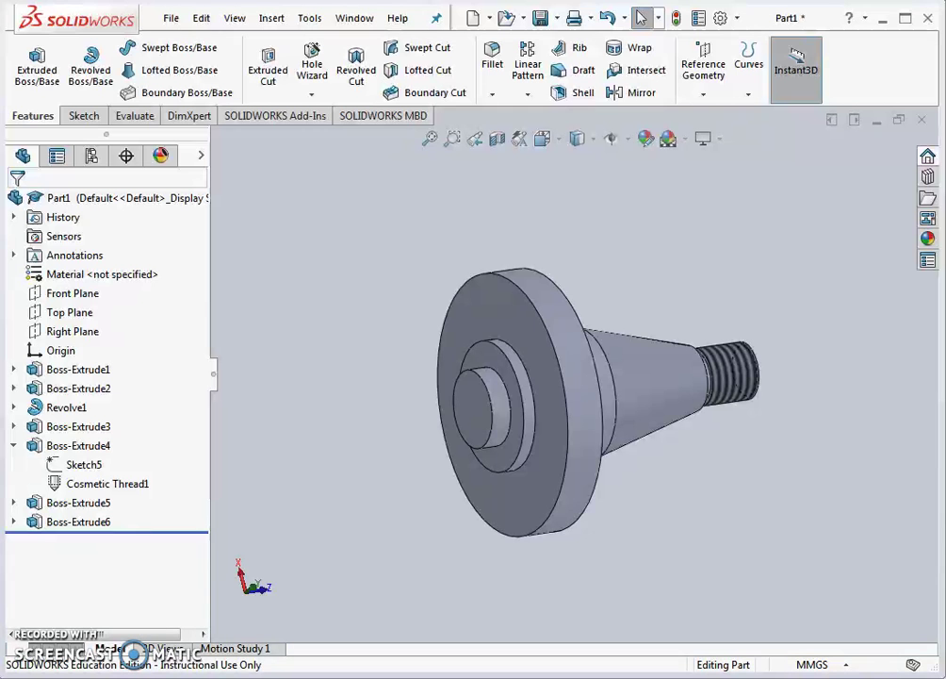
{"action": "left_click", "coordinate": [81, 115]}
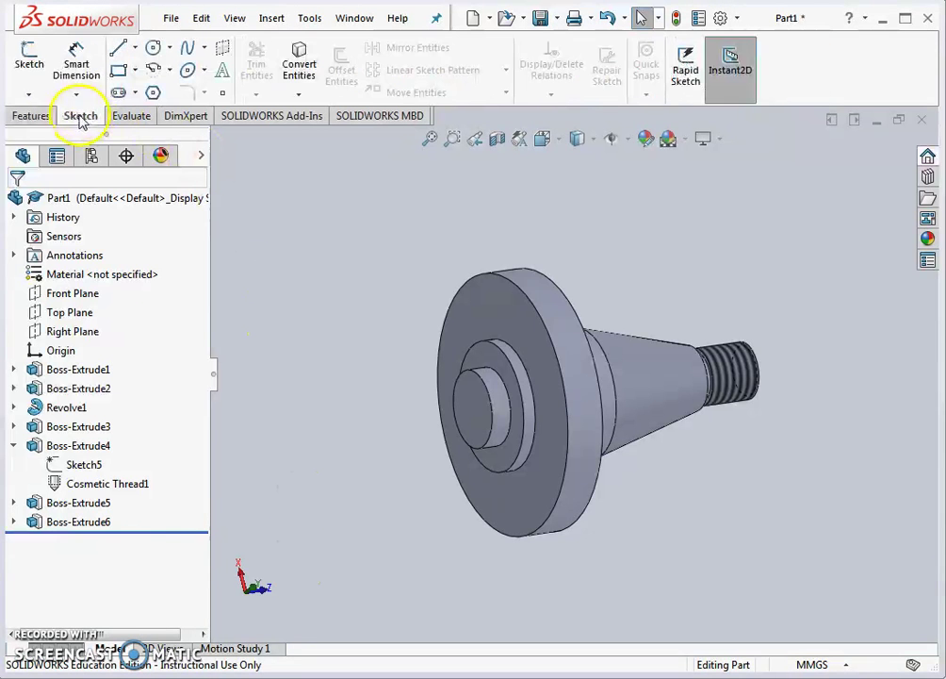
{"action": "left_click", "coordinate": [29, 63]}
{"action": "left_click", "coordinate": [464, 393]}
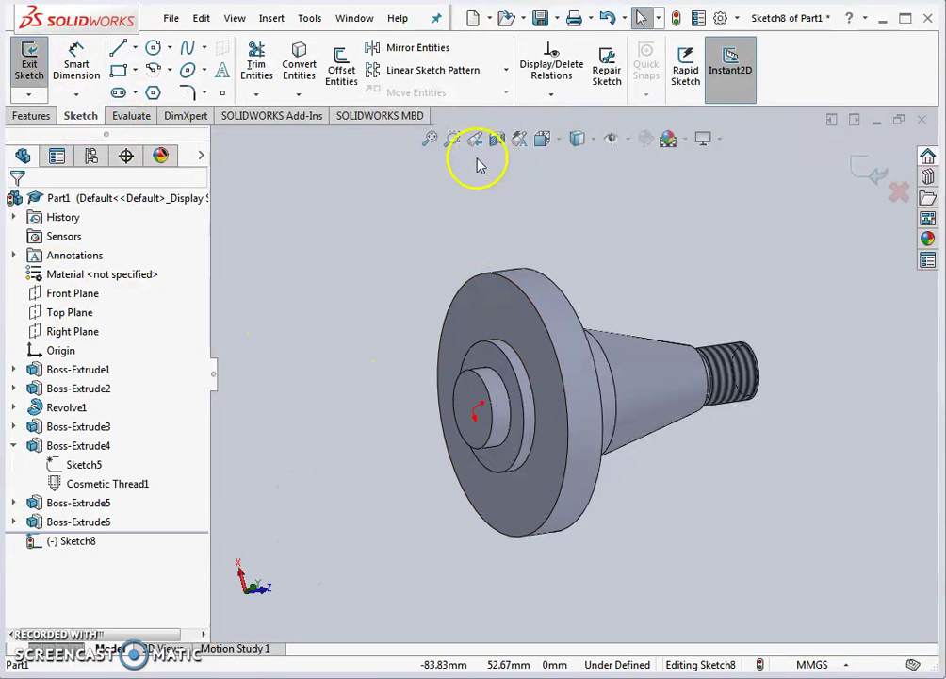
{"action": "left_click", "coordinate": [153, 49]}
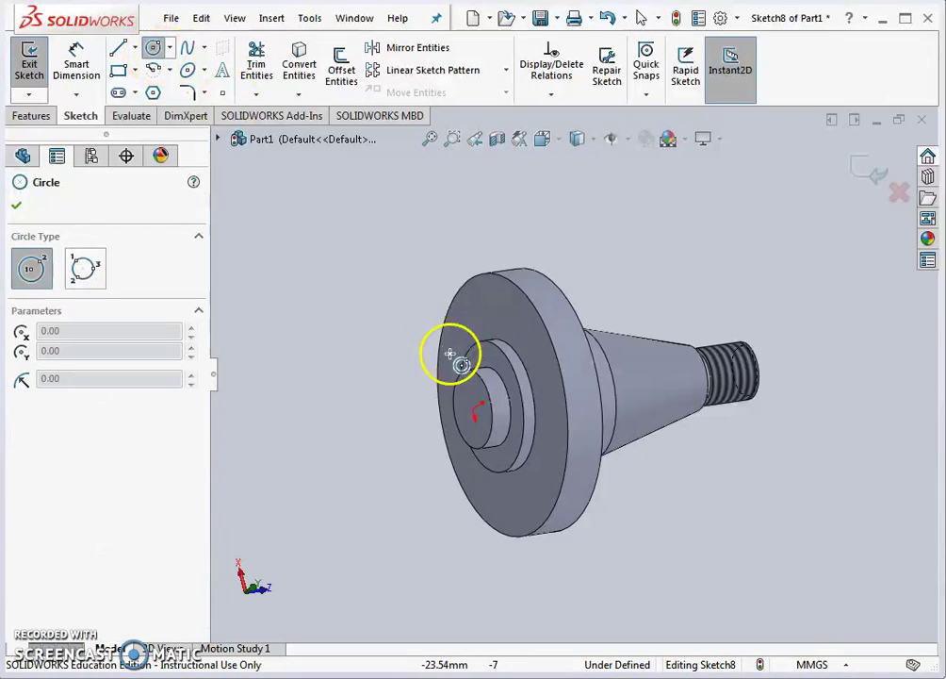
{"action": "left_click", "coordinate": [475, 407]}
{"action": "left_click", "coordinate": [442, 359]}
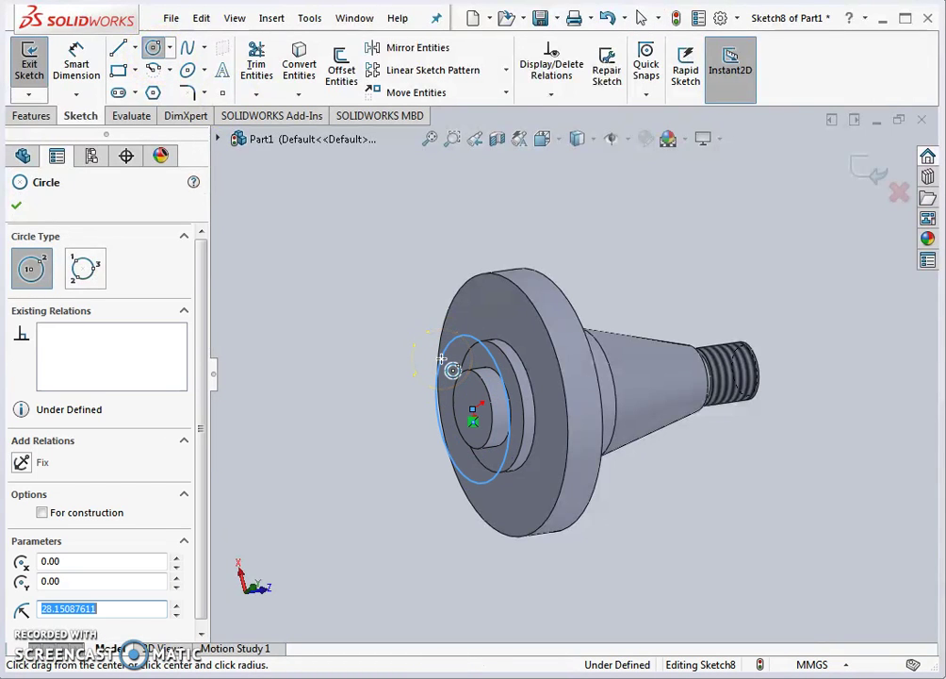
Dimension the circle to Ø42 mm and exit the sketch
{"action": "left_click", "coordinate": [77, 58]}
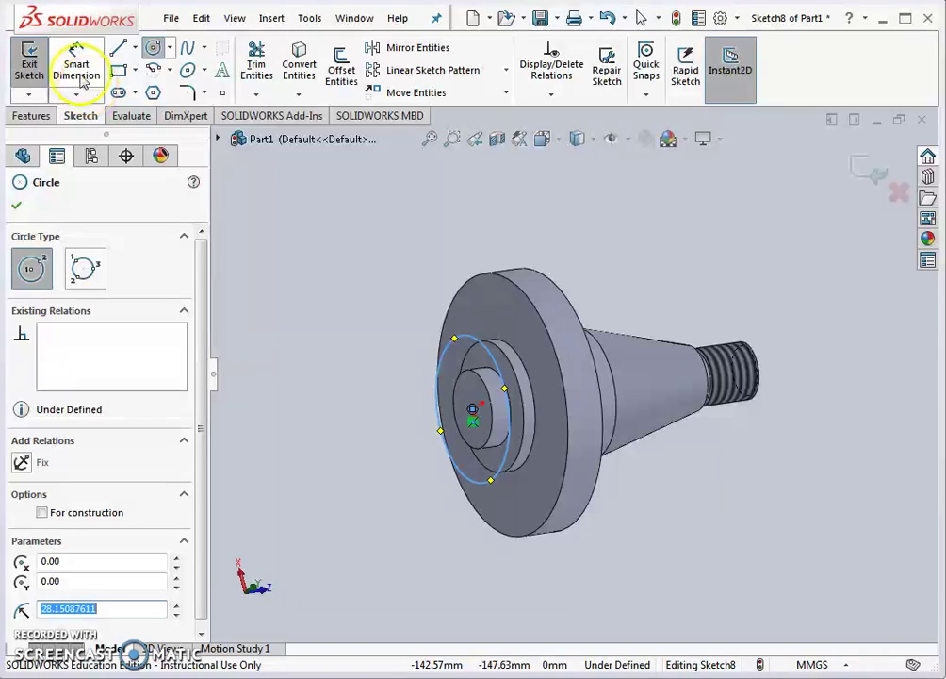
{"action": "left_click", "coordinate": [459, 342]}
{"action": "left_click", "coordinate": [412, 307]}
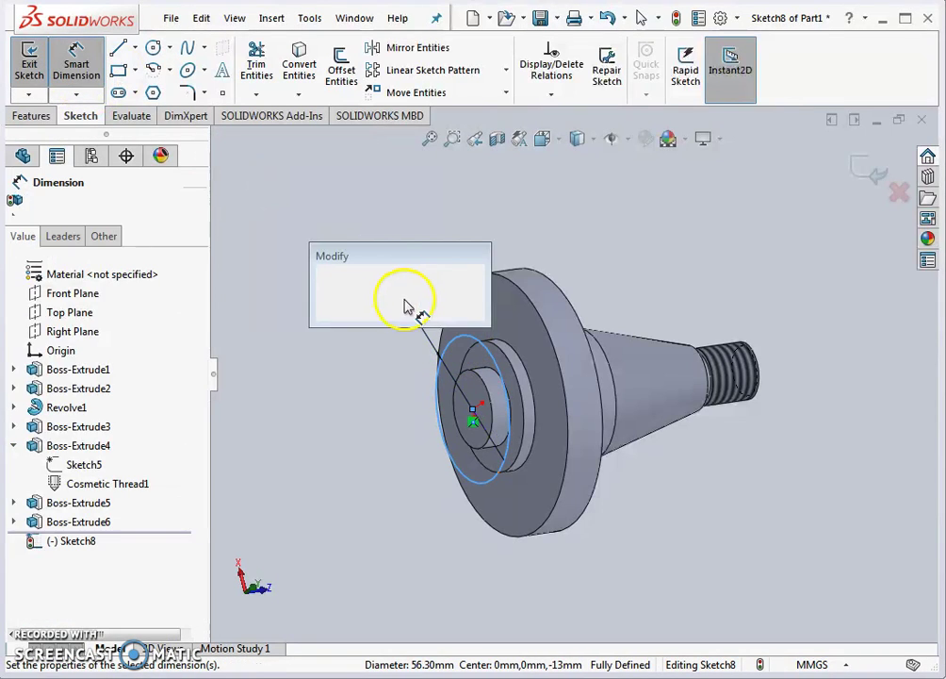
{"action": "type", "text": "42"}
{"action": "key", "text": "Return"}
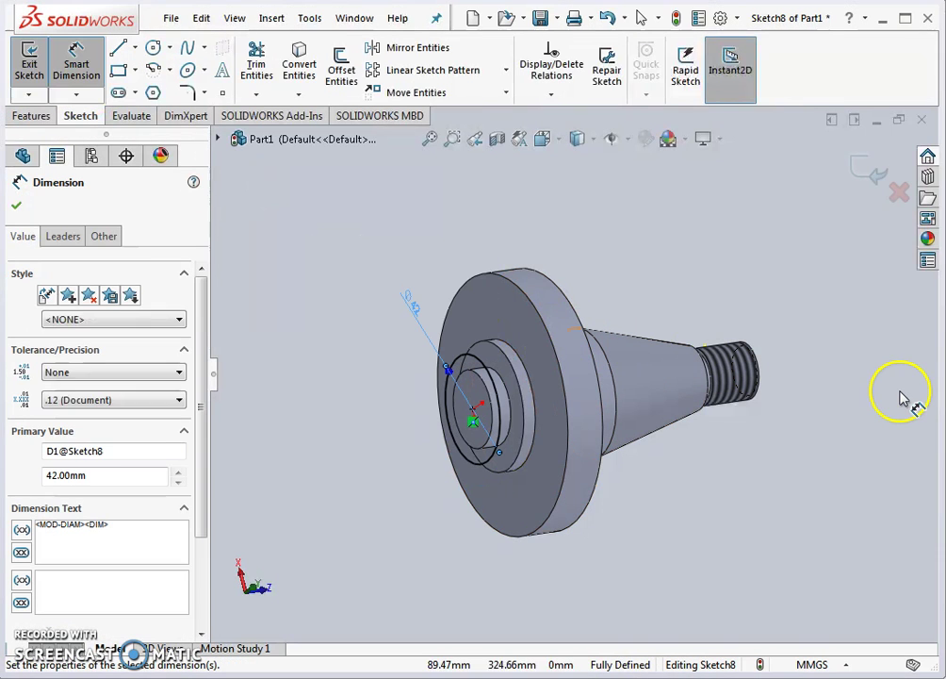
{"action": "left_click", "coordinate": [863, 167]}
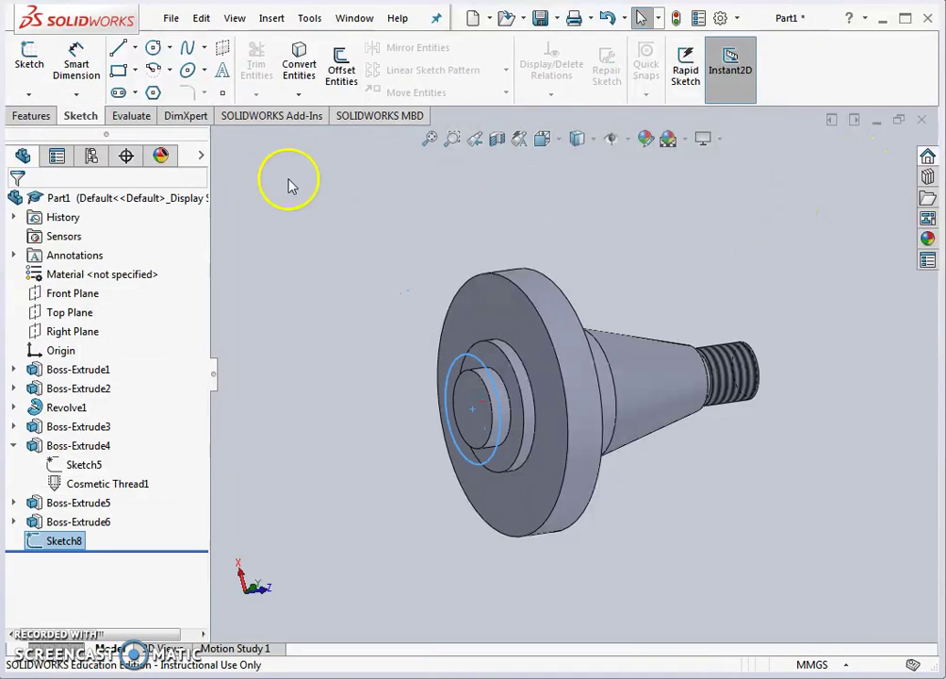
Extrude the Ø42 circle 35 mm (entered as 82-47) as a boss
{"action": "left_click", "coordinate": [38, 115]}
{"action": "left_click", "coordinate": [45, 80]}
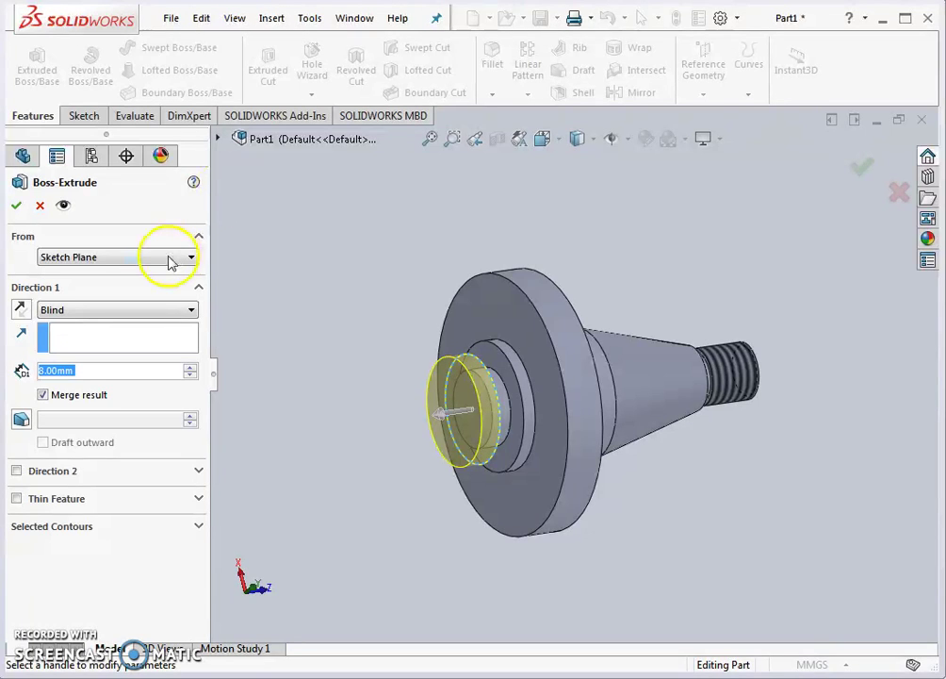
{"action": "type", "text": "82-"}
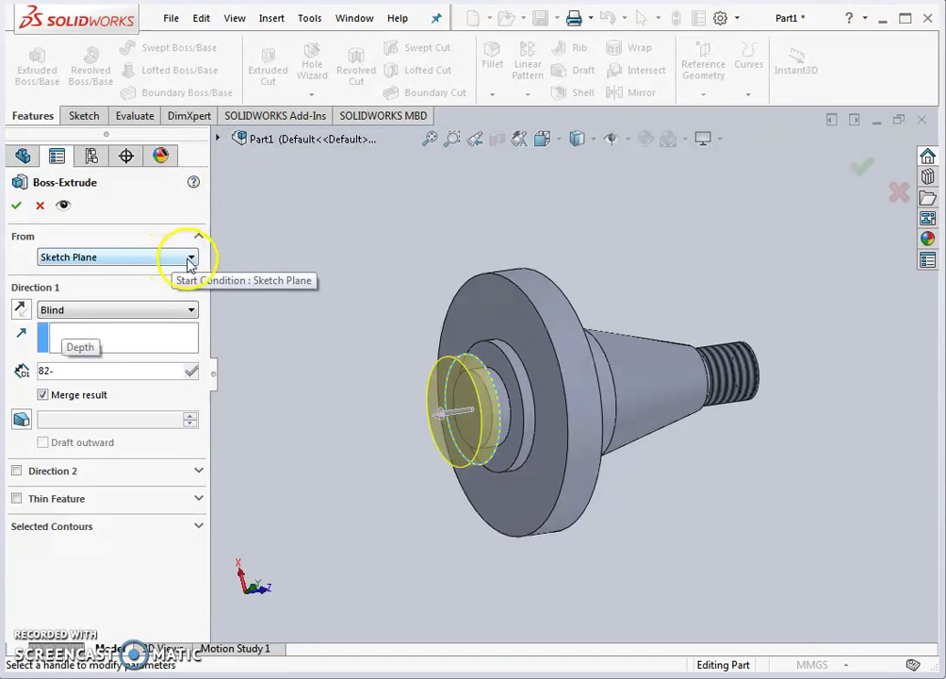
{"action": "type", "text": "47"}
{"action": "key", "text": "Return"}
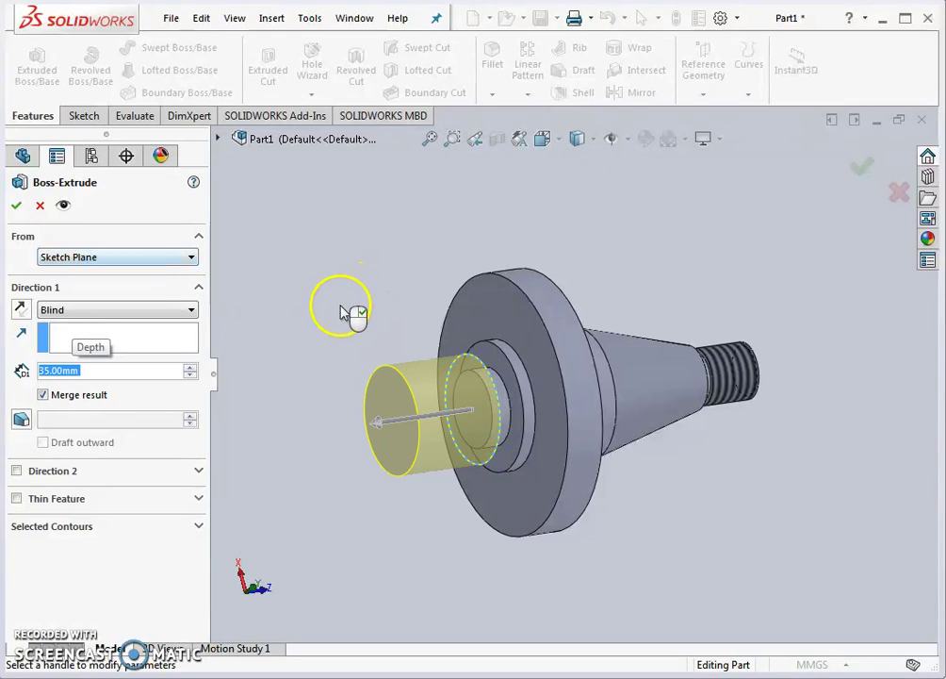
{"action": "middle_click_drag", "start_coordinate": [341, 313], "coordinate": [330, 290]}
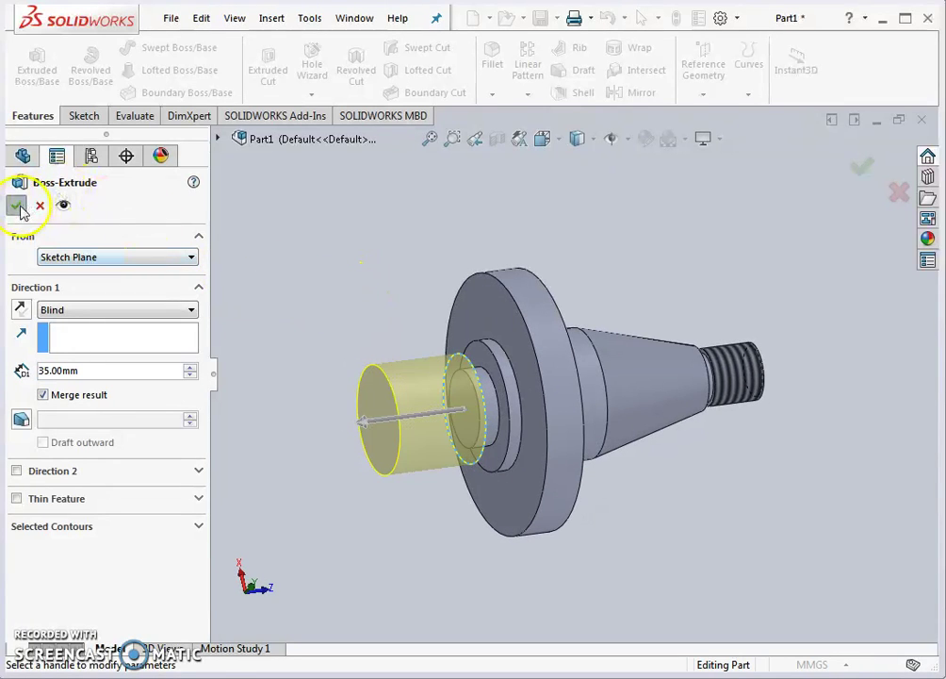
{"action": "left_click", "coordinate": [17, 205]}
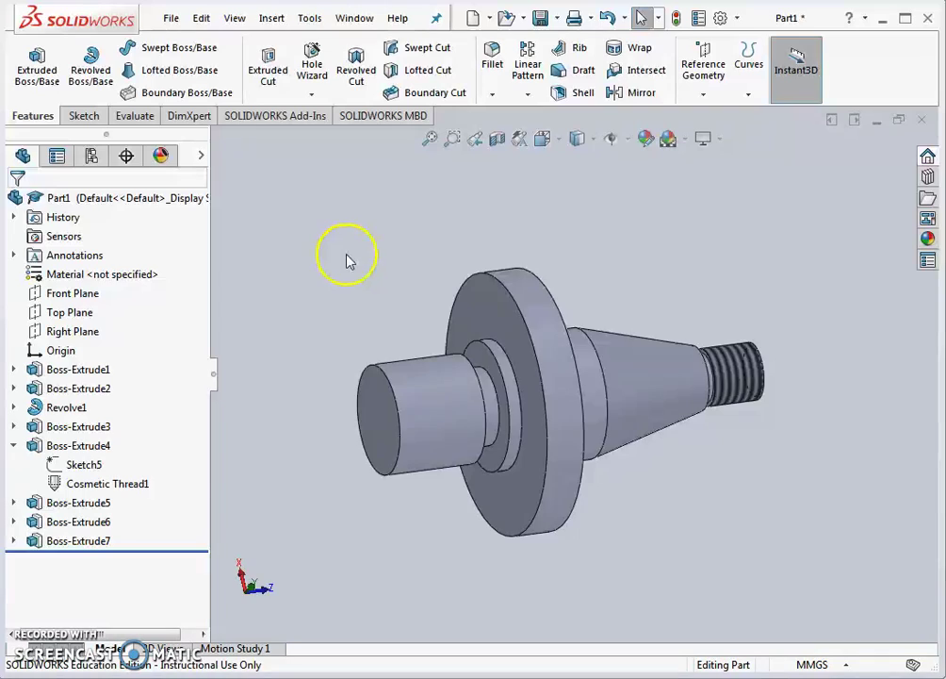
Save the part under the file name pm-03-004, changed from pm-03-003
{"action": "middle_click_drag", "start_coordinate": [352, 261], "coordinate": [436, 338]}
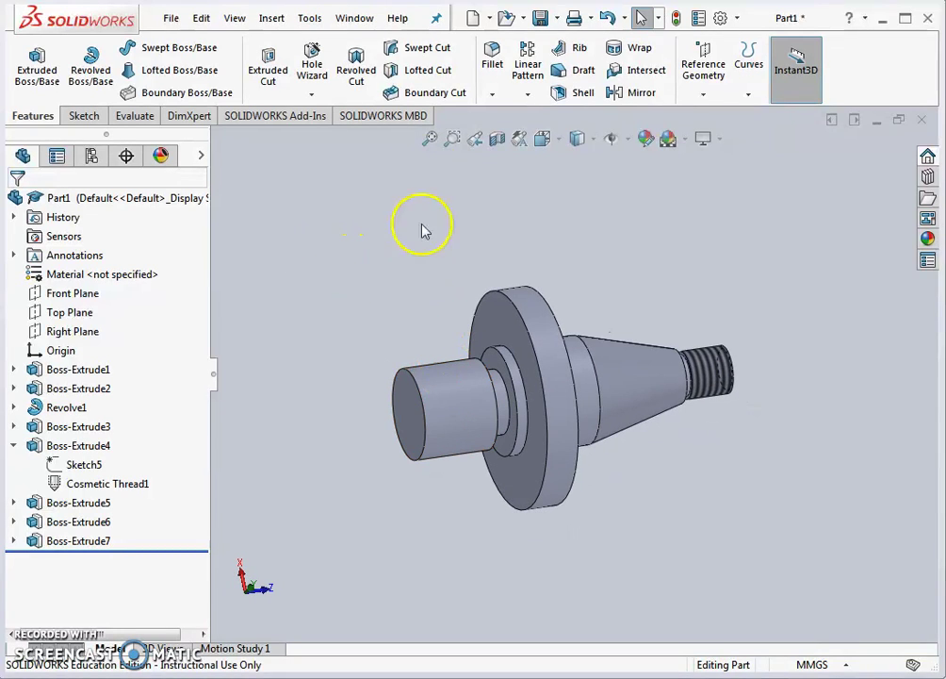
{"action": "left_click", "coordinate": [541, 19]}
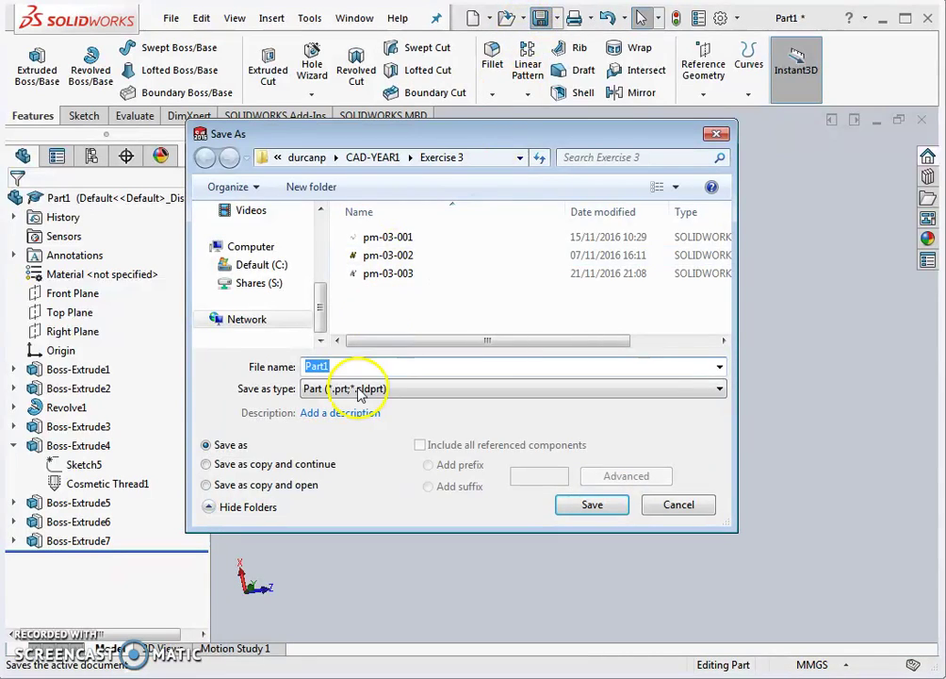
{"action": "left_click", "coordinate": [381, 274]}
{"action": "double_click", "coordinate": [337, 364]}
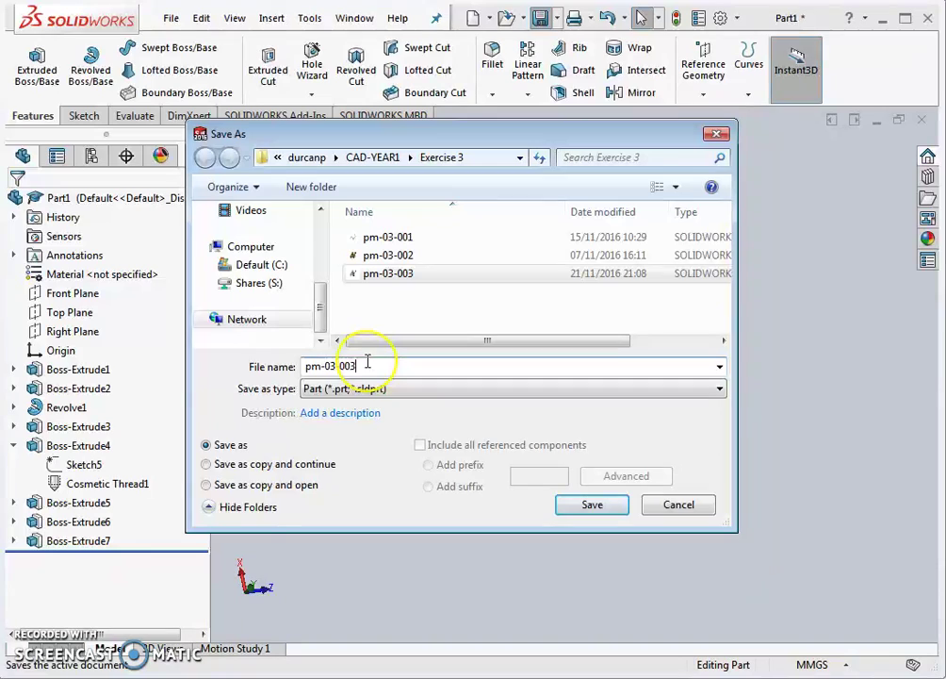
{"action": "key", "text": "BackSpace"}
{"action": "type", "text": "4"}
{"action": "left_click", "coordinate": [565, 507]}
{"action": "left_click", "coordinate": [459, 440]}
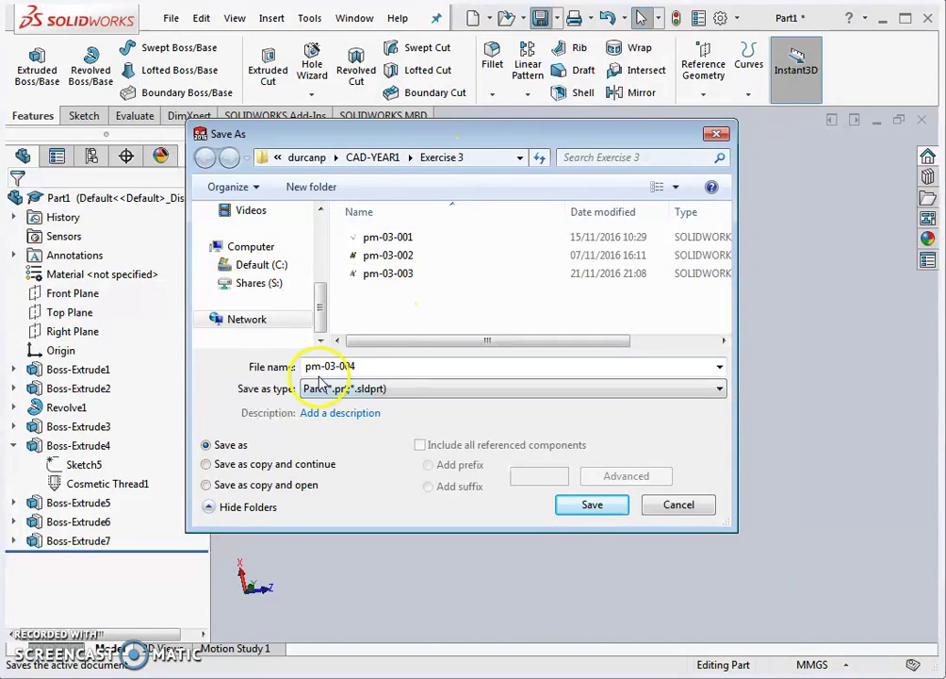
{"action": "left_click", "coordinate": [581, 514]}
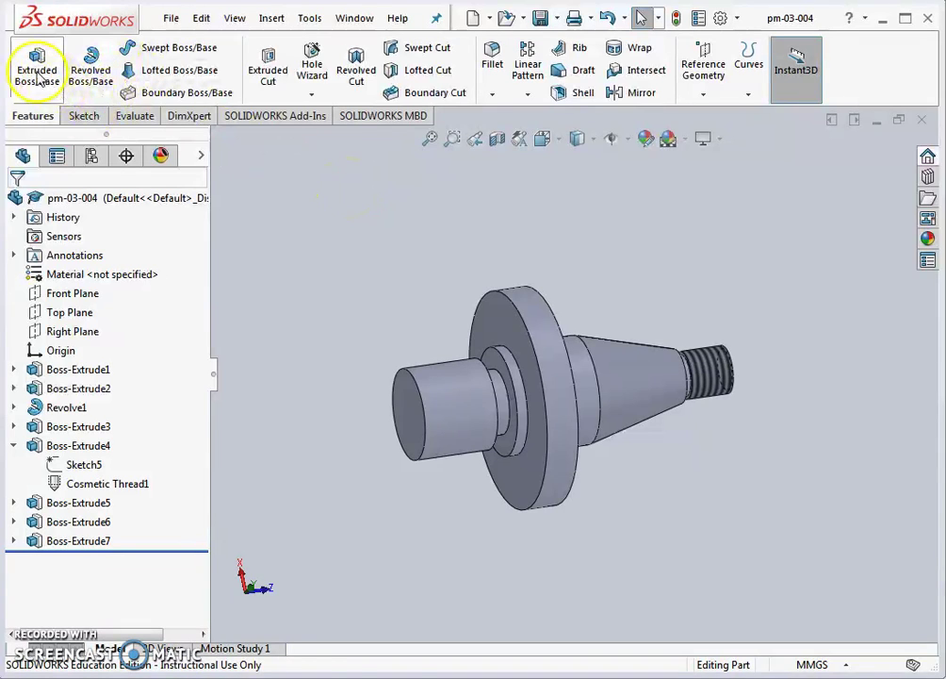
Sketch an origin-centred circle on the end face of the Ø42 boss
{"action": "left_click", "coordinate": [81, 115]}
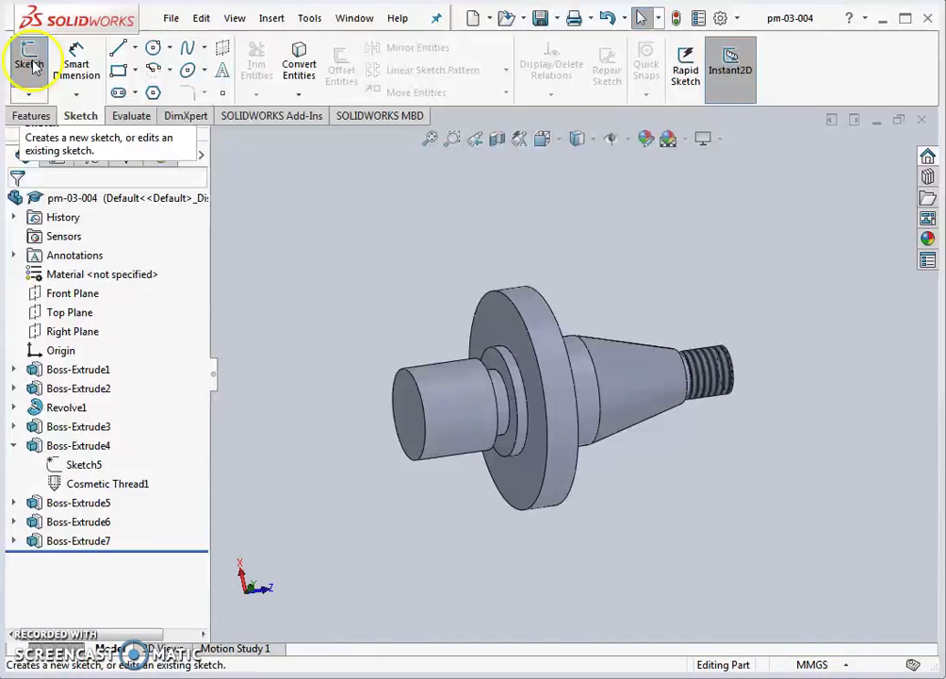
{"action": "left_click", "coordinate": [28, 62]}
{"action": "left_click", "coordinate": [407, 408]}
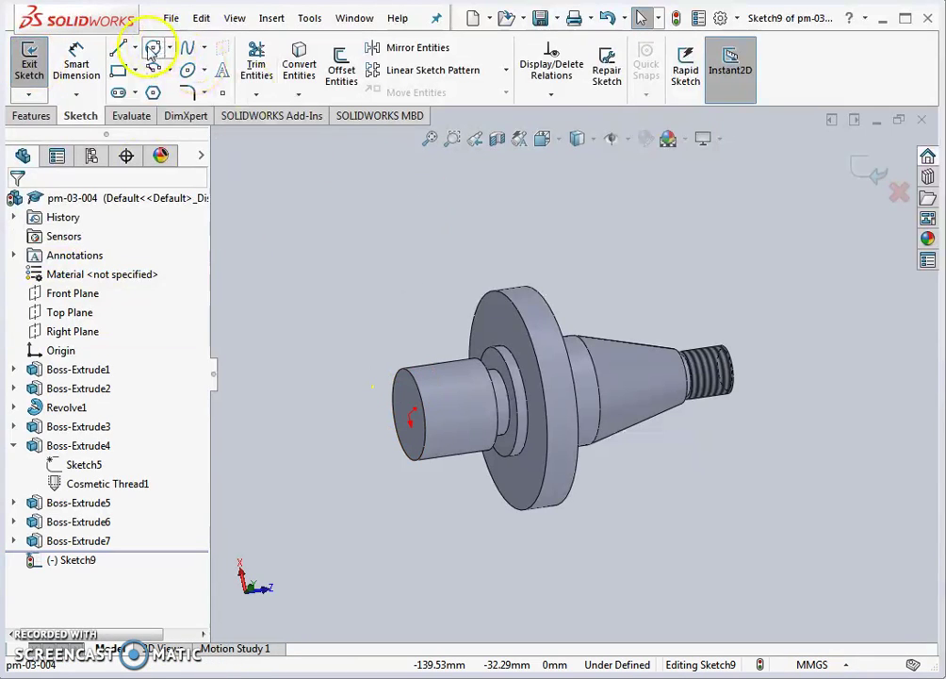
{"action": "left_click", "coordinate": [152, 48]}
{"action": "left_click", "coordinate": [411, 415]}
{"action": "left_click", "coordinate": [406, 394]}
Dimension the circle to Ø25 mm and exit the sketch
{"action": "left_click", "coordinate": [77, 58]}
{"action": "left_click", "coordinate": [406, 394]}
{"action": "left_click", "coordinate": [367, 334]}
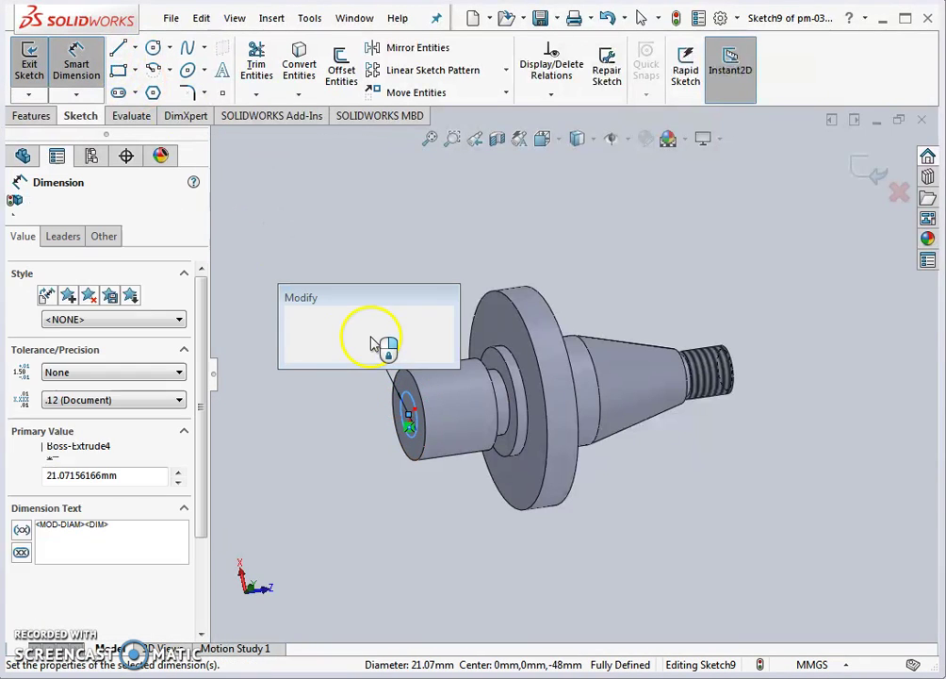
{"action": "type", "text": "25"}
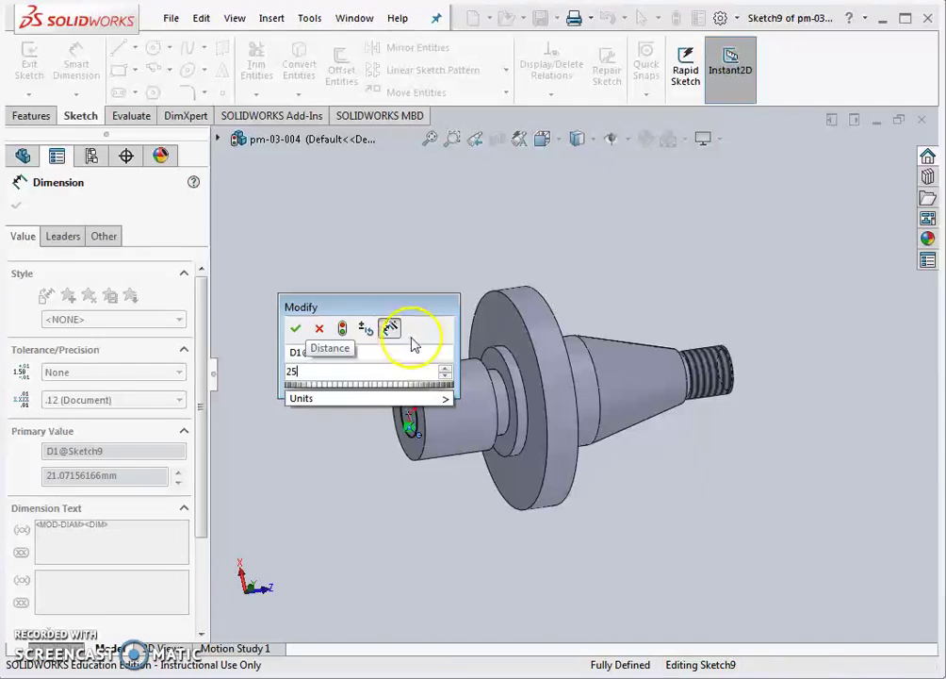
{"action": "key", "text": "Return"}
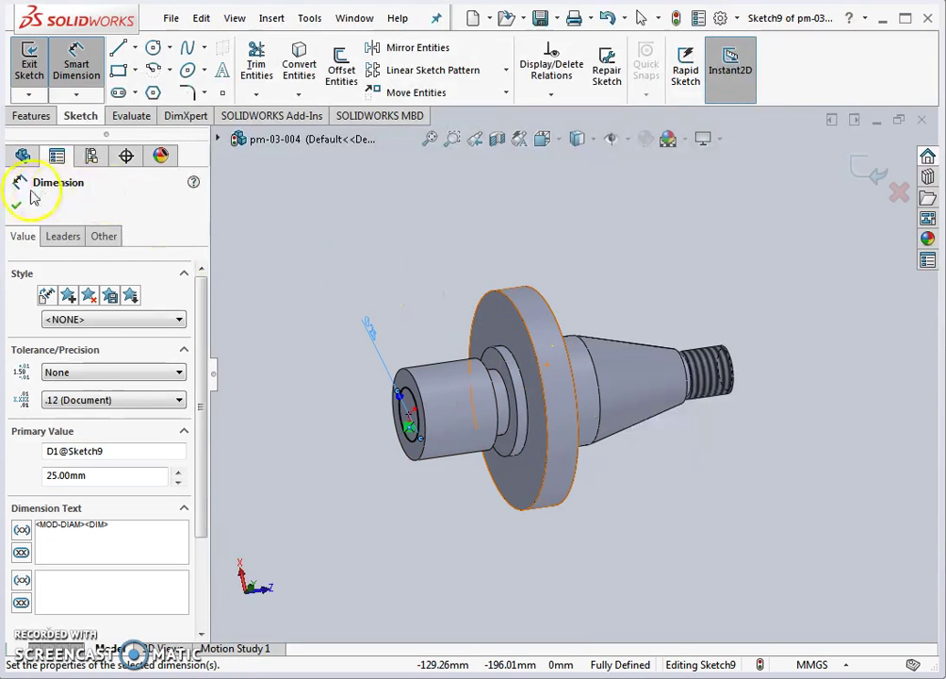
{"action": "left_click", "coordinate": [17, 204]}
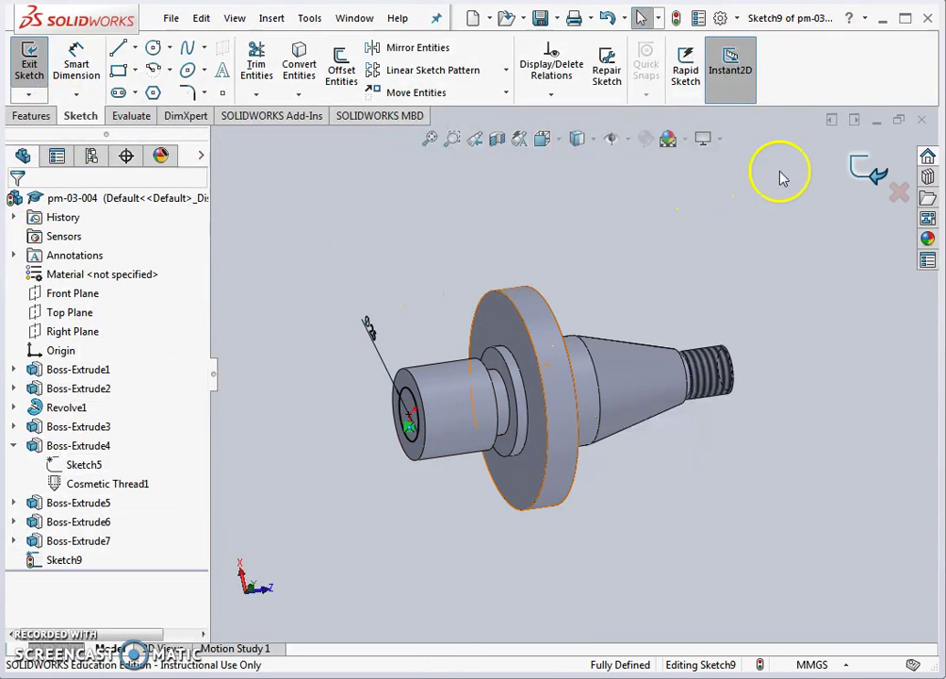
{"action": "left_click", "coordinate": [29, 66]}
Extrude the Ø25 circle 35 mm as a boss
{"action": "left_click", "coordinate": [35, 117]}
{"action": "left_click", "coordinate": [36, 64]}
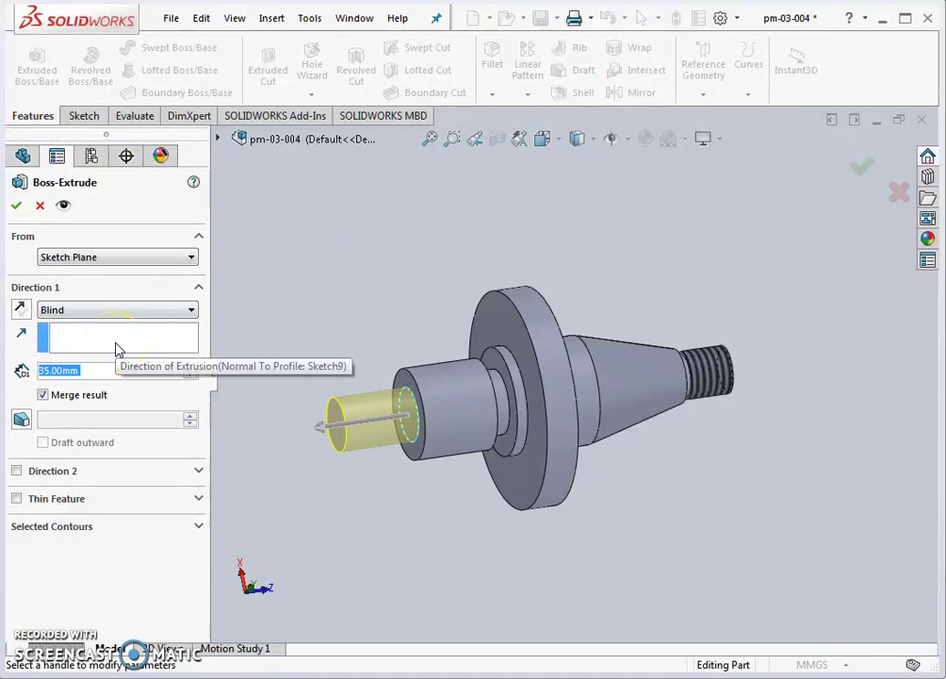
{"action": "left_click", "coordinate": [281, 370]}
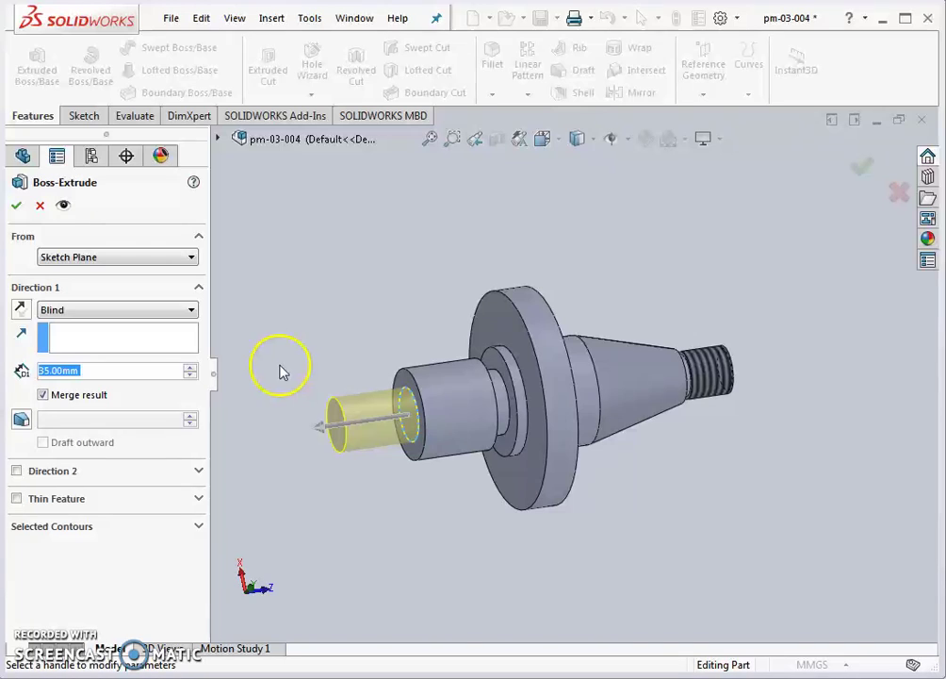
{"action": "type", "text": "35"}
{"action": "left_click", "coordinate": [392, 366]}
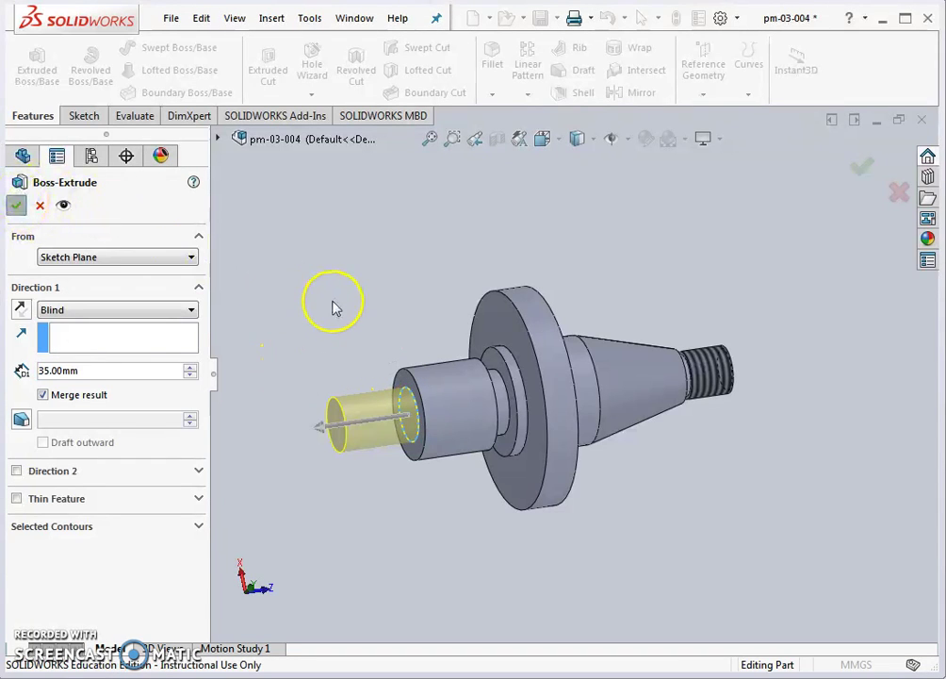
{"action": "right_click", "coordinate": [332, 306]}
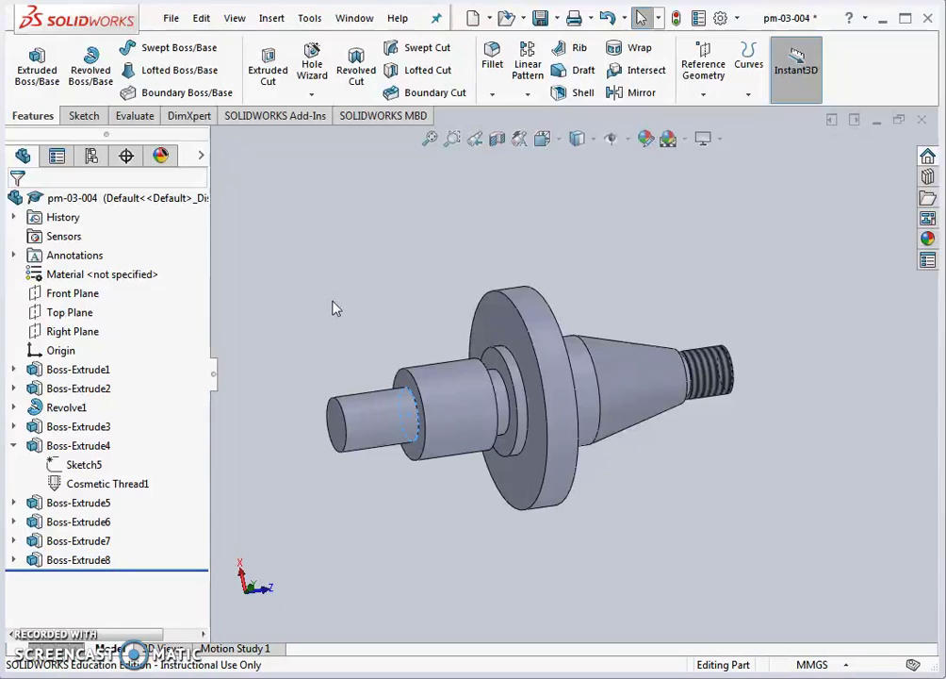
On the Ø25 end face, viewed Normal To, draw a center rectangle at the origin
{"action": "left_click", "coordinate": [83, 115]}
{"action": "left_click", "coordinate": [27, 75]}
{"action": "left_click", "coordinate": [341, 425]}
{"action": "left_click", "coordinate": [550, 140]}
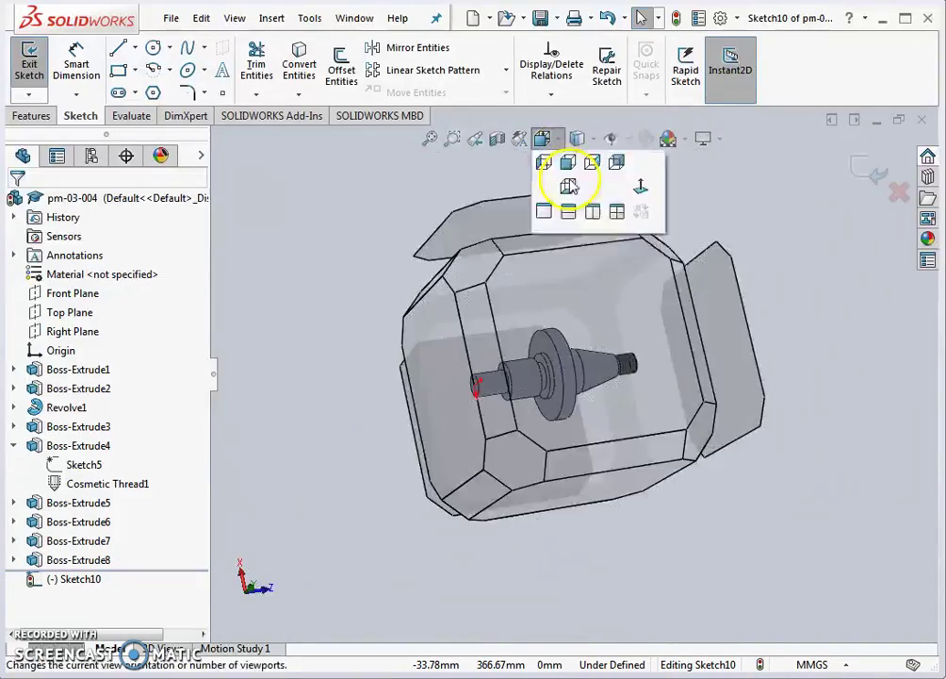
{"action": "left_click", "coordinate": [641, 235]}
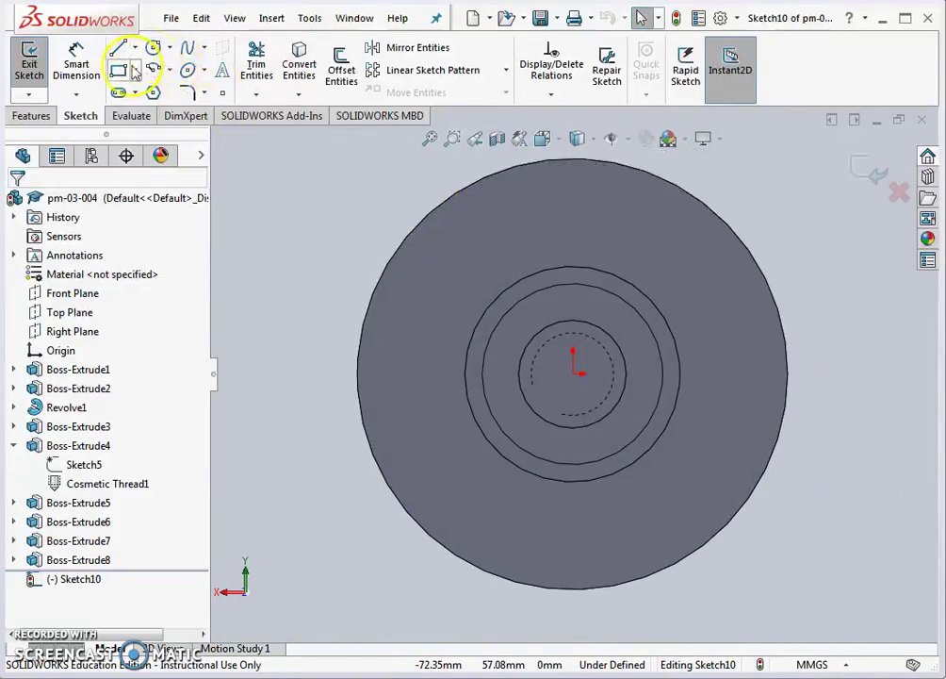
{"action": "left_click", "coordinate": [135, 73]}
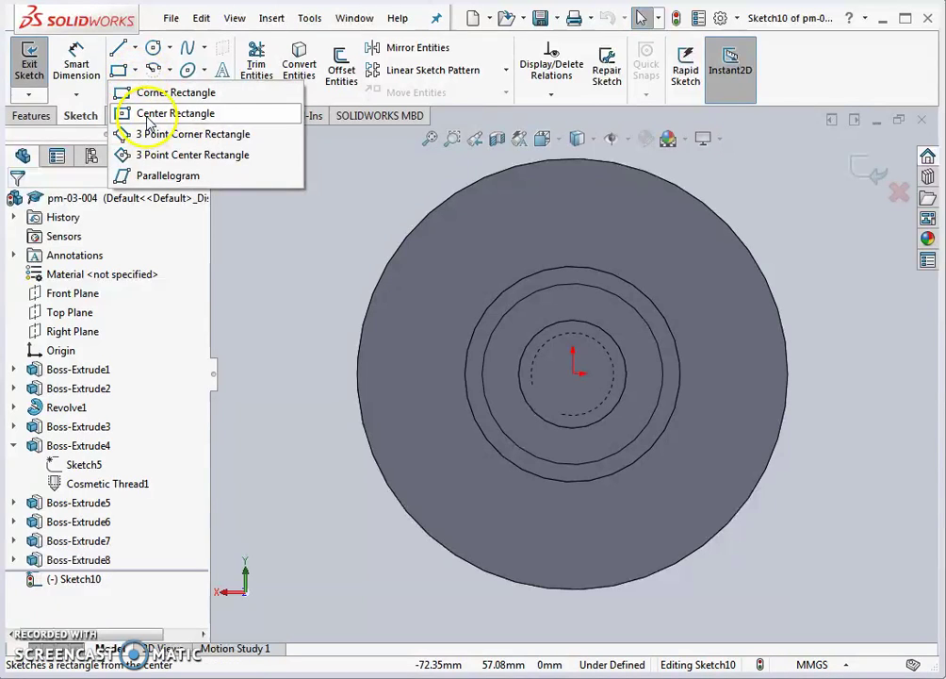
{"action": "left_click", "coordinate": [148, 115]}
{"action": "left_click", "coordinate": [572, 373]}
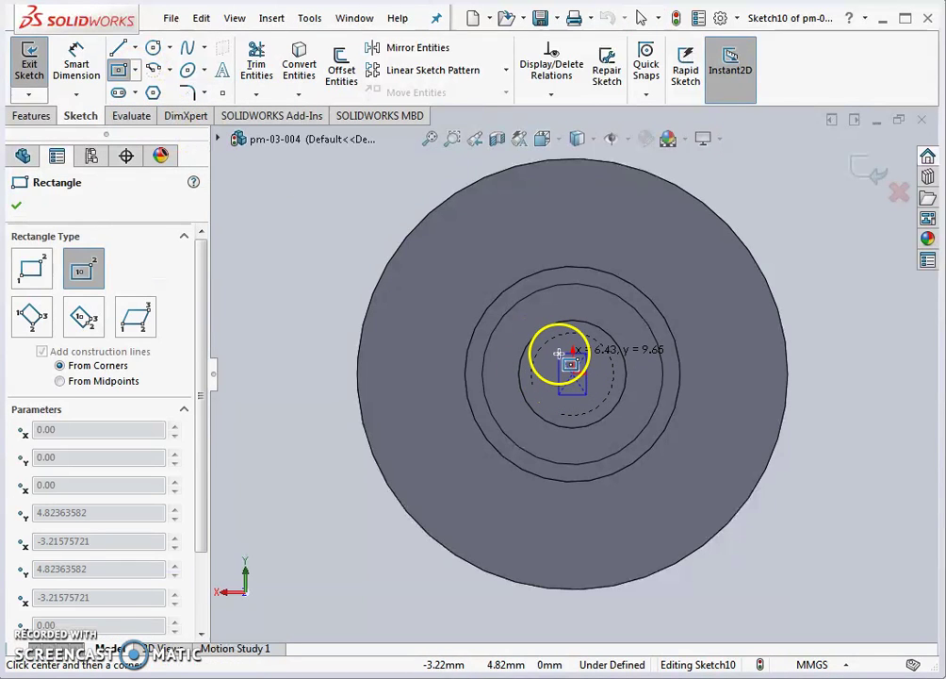
{"action": "left_click", "coordinate": [559, 355]}
Dimension both rectangle sides to 12 mm, making a square, and exit the sketch
{"action": "left_click", "coordinate": [76, 55]}
{"action": "scroll", "coordinate": [599, 325], "scroll_direction": "down", "scroll_amount": 3}
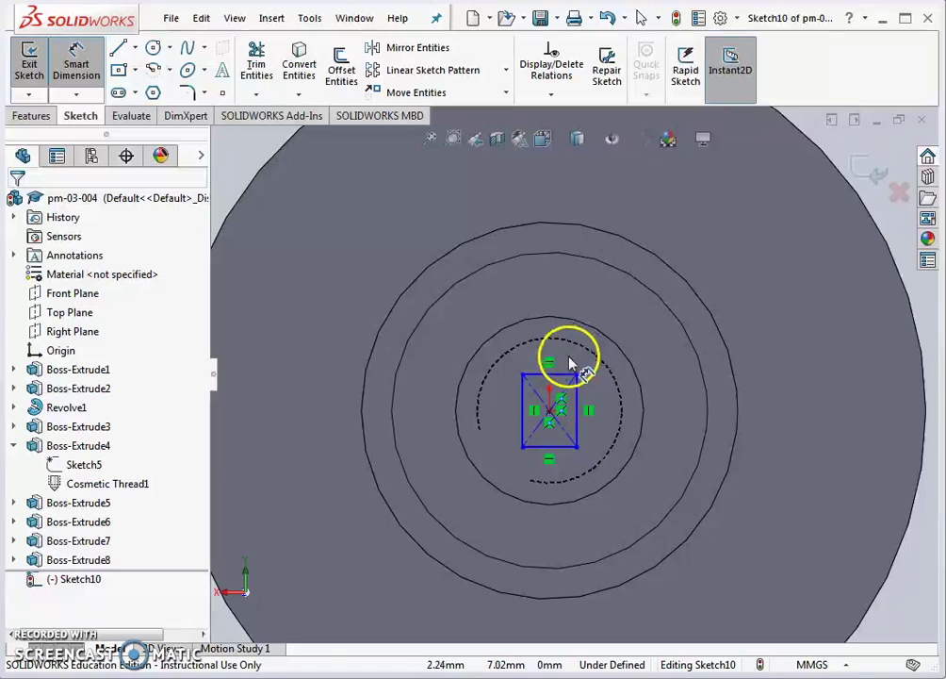
{"action": "left_click", "coordinate": [562, 375]}
{"action": "left_click", "coordinate": [585, 299]}
{"action": "type", "text": "12"}
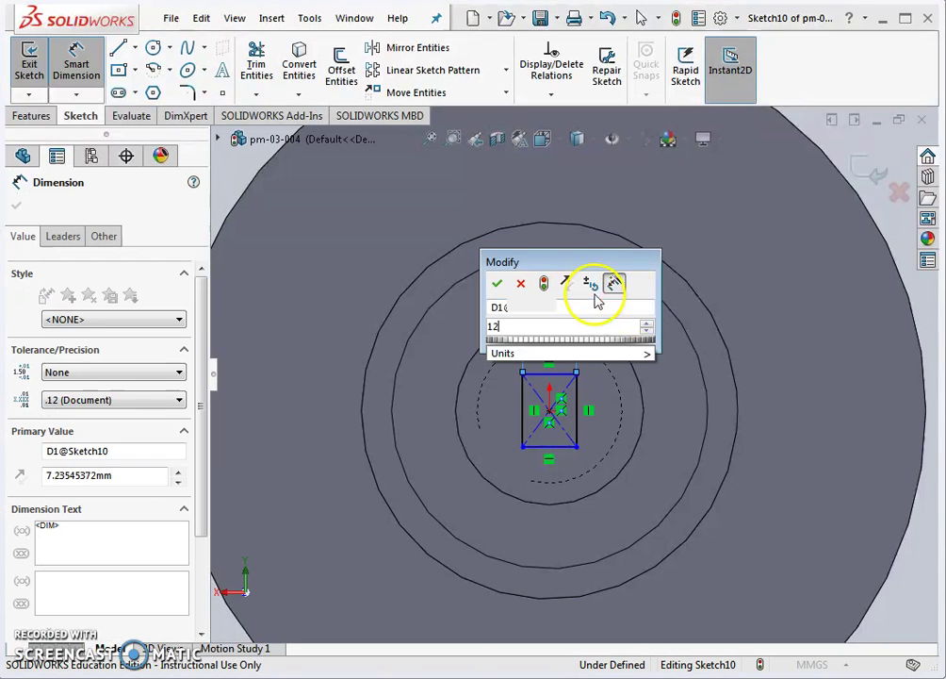
{"action": "key", "text": "Return"}
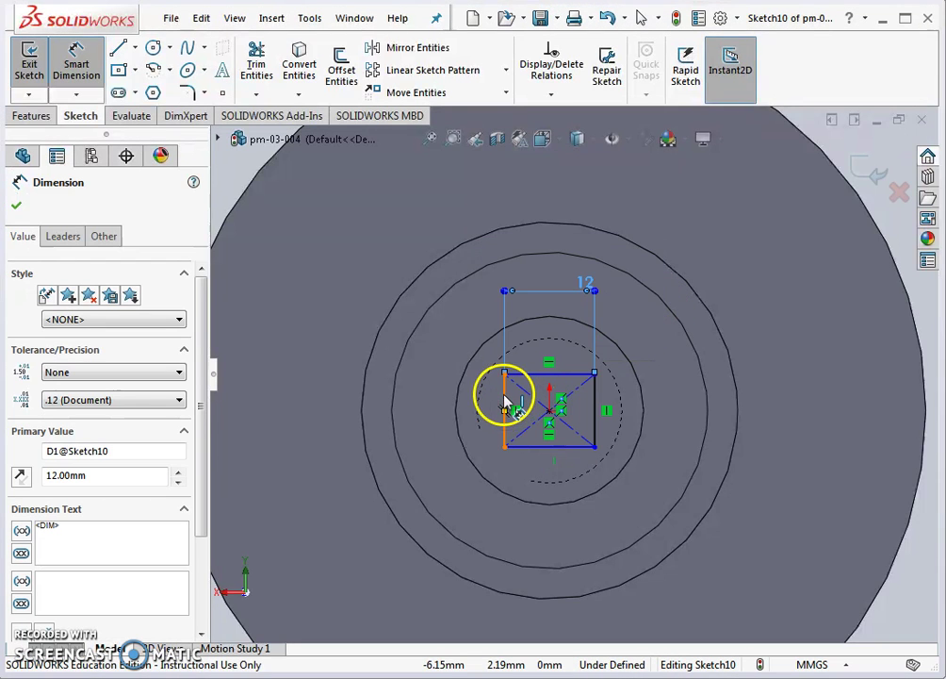
{"action": "left_click", "coordinate": [506, 404]}
{"action": "left_click", "coordinate": [436, 394]}
{"action": "type", "text": "12"}
{"action": "key", "text": "Return"}
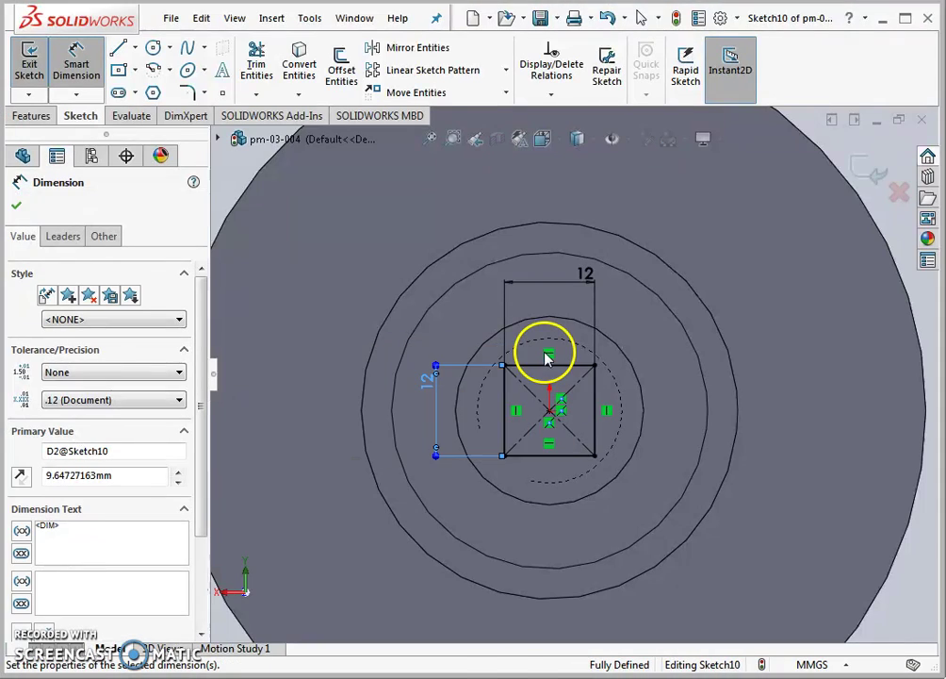
{"action": "scroll", "coordinate": [566, 353], "scroll_direction": "up", "scroll_amount": 4}
{"action": "middle_click_drag", "start_coordinate": [596, 349], "coordinate": [596, 376]}
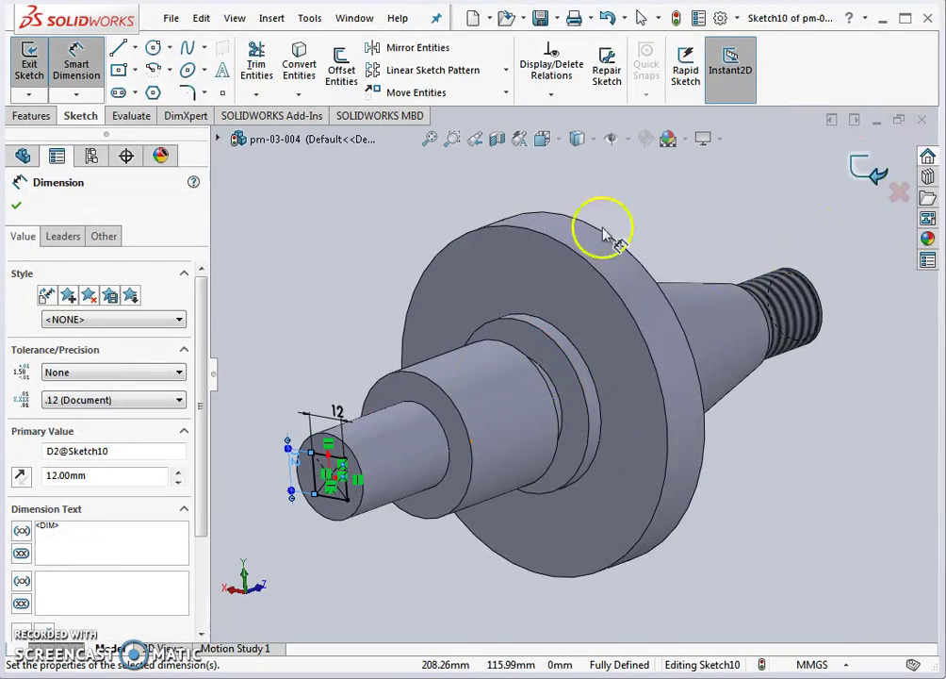
{"action": "key", "text": "Escape"}
{"action": "left_click", "coordinate": [29, 63]}
Extrude the 12 × 12 square 12 mm as the square drive
{"action": "left_click", "coordinate": [19, 115]}
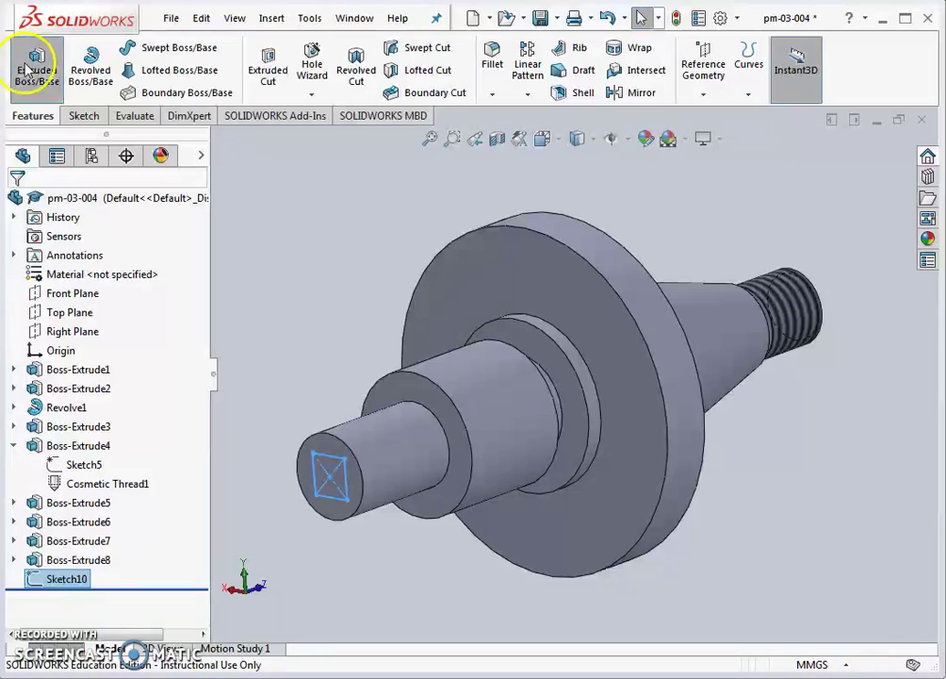
{"action": "left_click", "coordinate": [31, 68]}
{"action": "type", "text": "12"}
{"action": "key", "text": "Return"}
{"action": "left_click", "coordinate": [17, 206]}
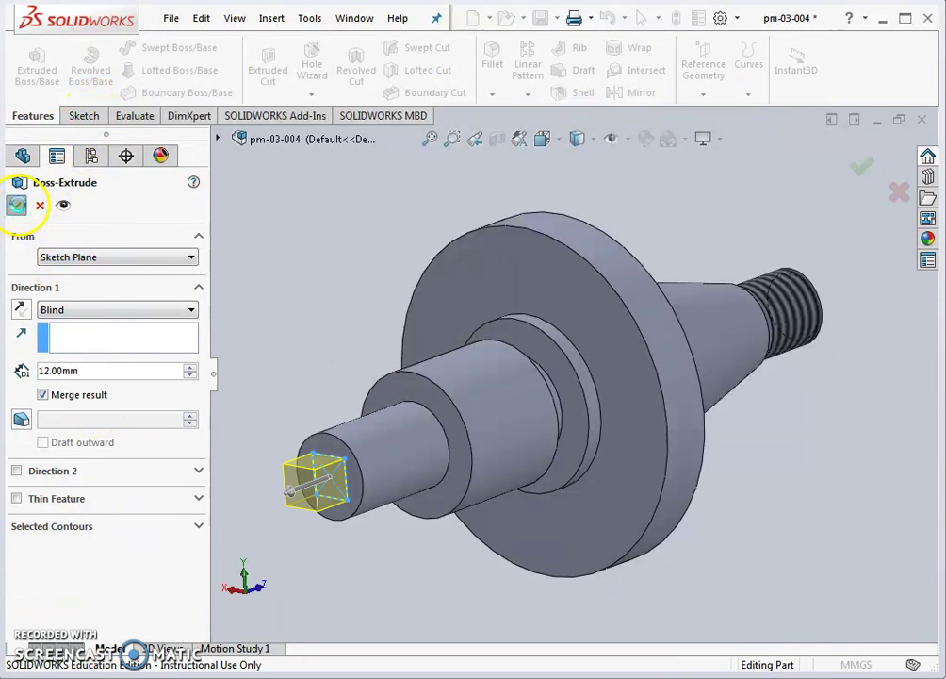
{"action": "key", "text": "Return"}
{"action": "middle_click_drag", "start_coordinate": [315, 317], "coordinate": [489, 347]}
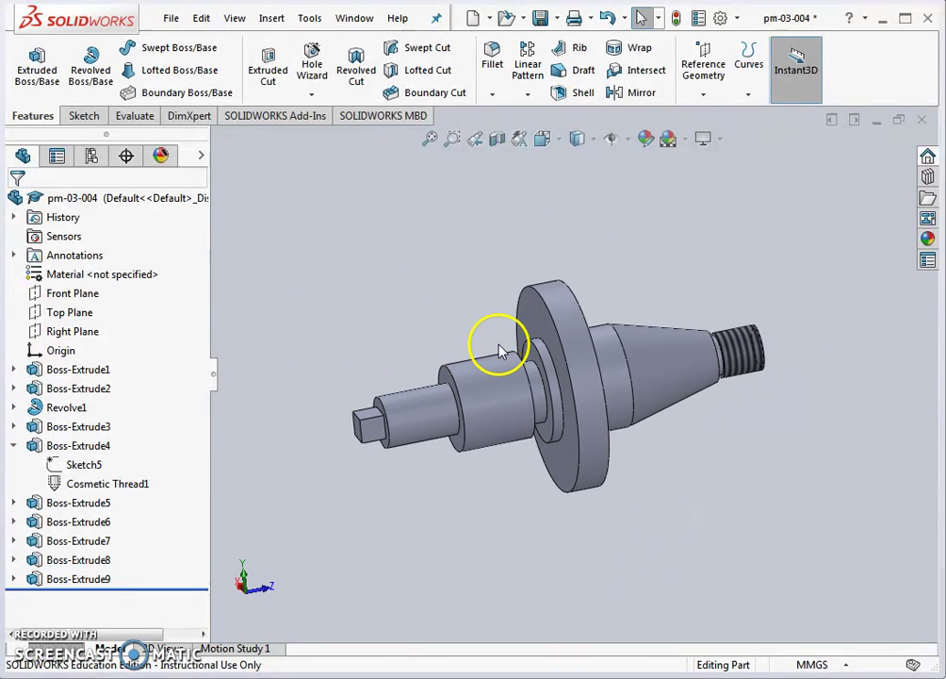
Start a new sketch on the shaft's flat end face and view it head-on
{"action": "scroll", "coordinate": [490, 368], "scroll_direction": "down", "scroll_amount": 2}
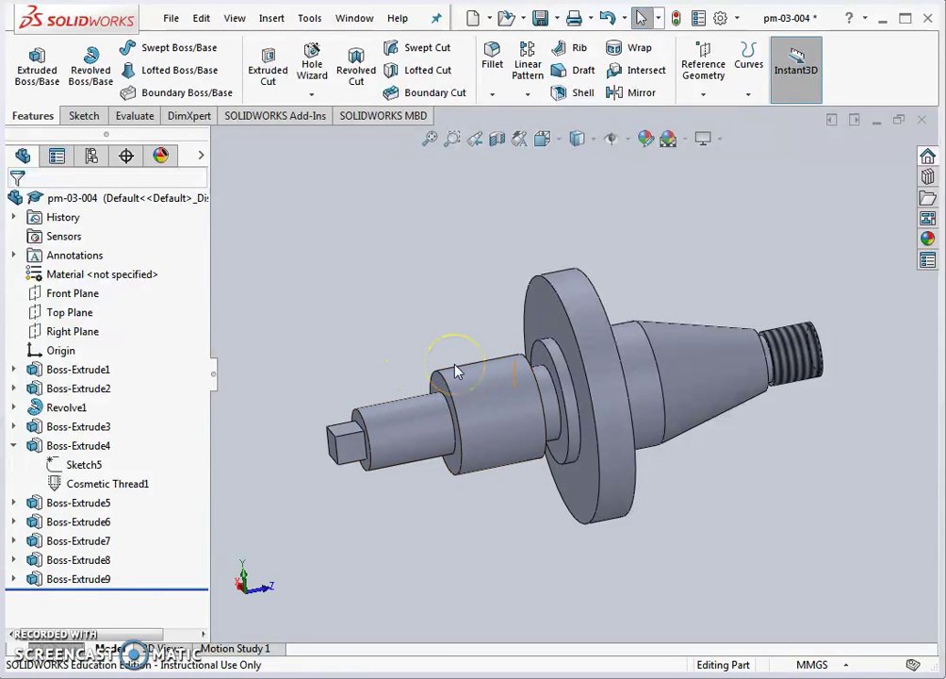
{"action": "middle_click_drag", "start_coordinate": [417, 334], "coordinate": [454, 321]}
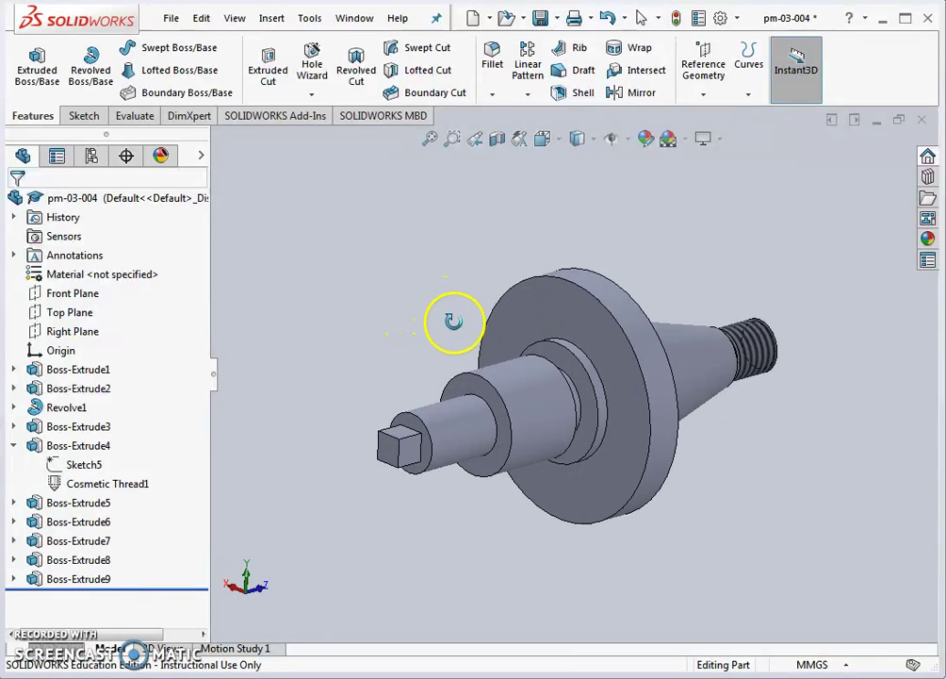
{"action": "left_click", "coordinate": [81, 115]}
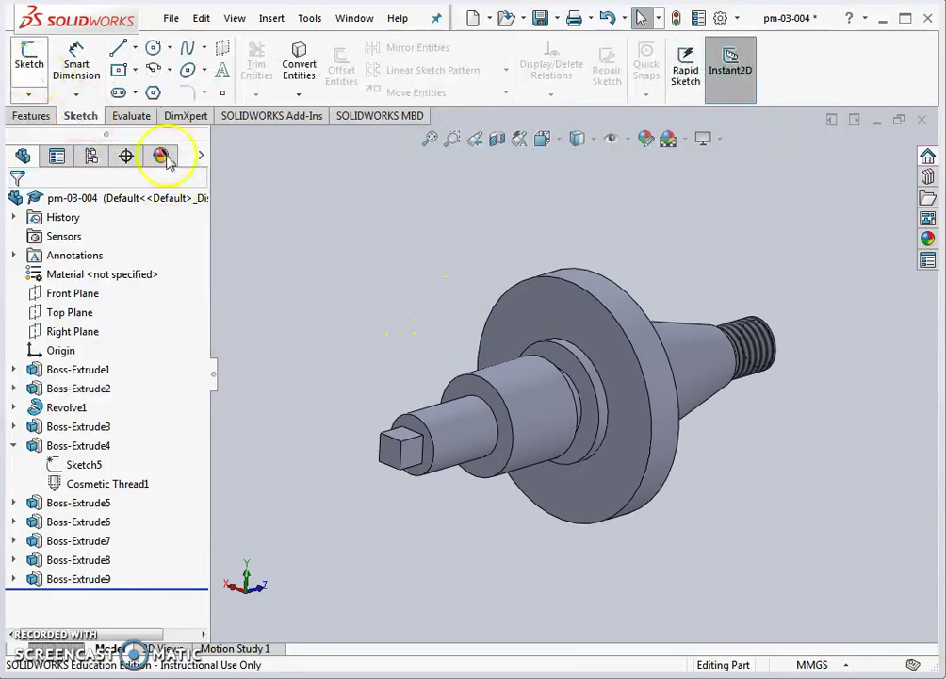
{"action": "scroll", "coordinate": [486, 375], "scroll_direction": "down", "scroll_amount": 2}
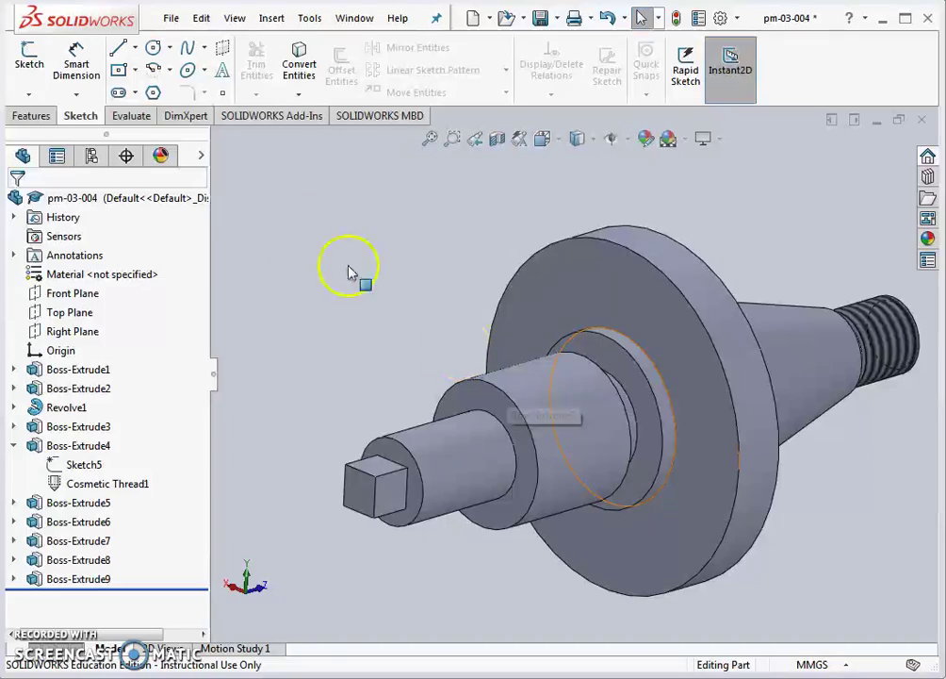
{"action": "left_click", "coordinate": [29, 57]}
{"action": "left_click", "coordinate": [486, 397]}
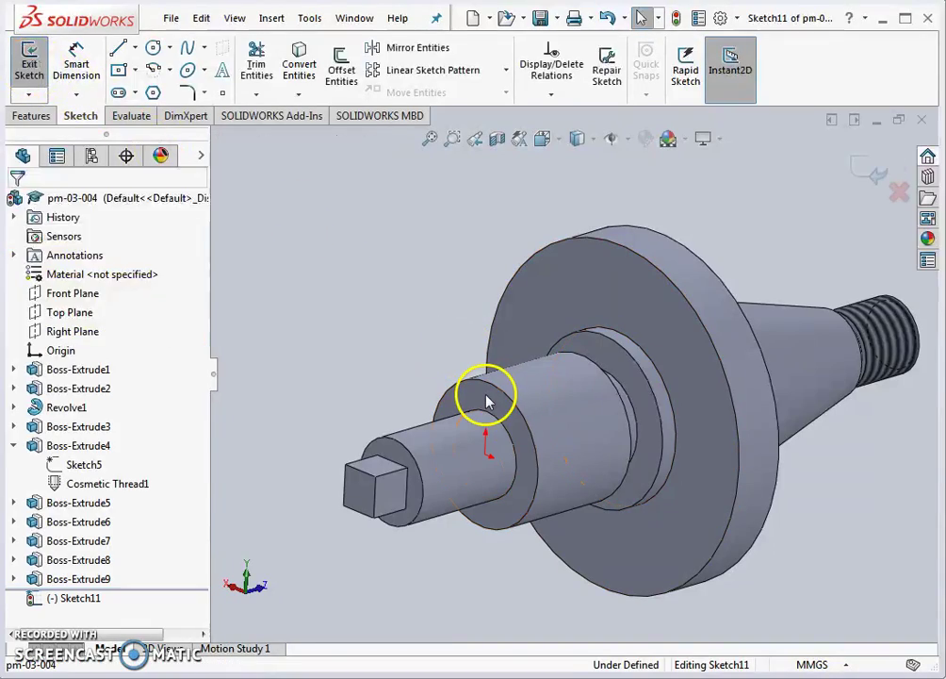
{"action": "left_click", "coordinate": [546, 140]}
{"action": "left_click", "coordinate": [639, 232]}
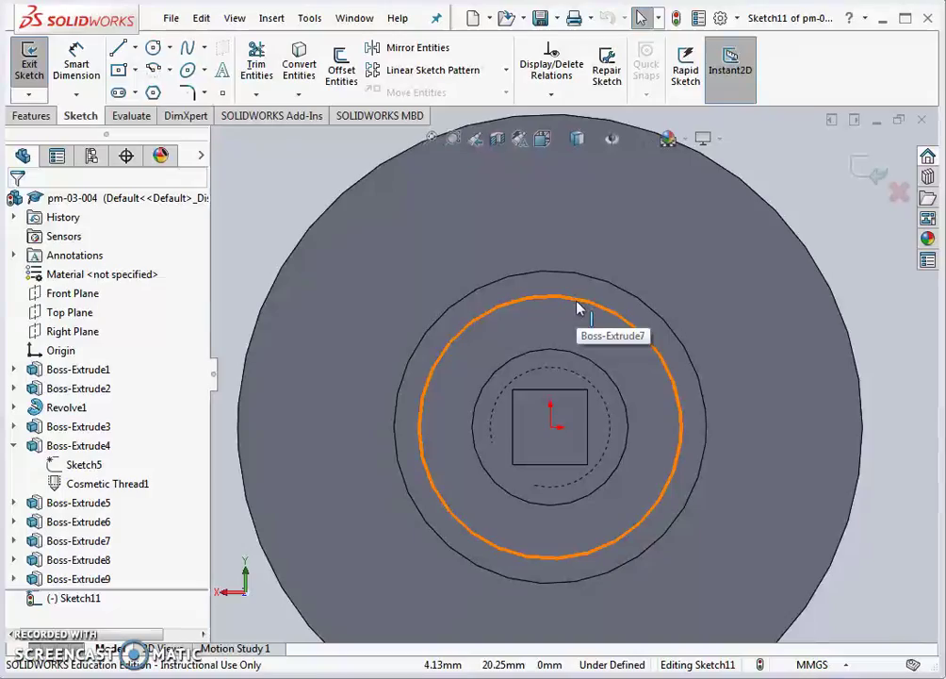
{"action": "mouse_move", "coordinate": [578, 308]}
{"action": "middle_mouse_down"}
{"action": "mouse_move", "coordinate": [562, 302]}
{"action": "mouse_move", "coordinate": [576, 306]}
{"action": "mouse_move", "coordinate": [583, 295]}
{"action": "middle_mouse_up"}
{"action": "left_click", "coordinate": [560, 141]}
{"action": "left_click", "coordinate": [638, 239]}
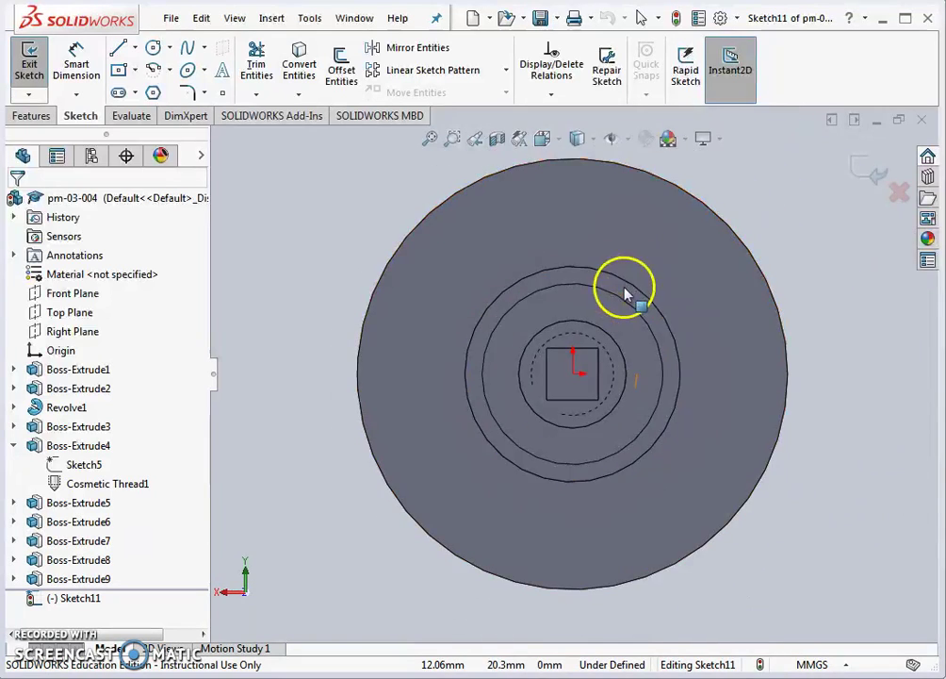
{"action": "scroll", "coordinate": [594, 292], "scroll_direction": "down", "scroll_amount": 3}
{"action": "scroll", "coordinate": [565, 303], "scroll_direction": "up", "scroll_amount": 2}
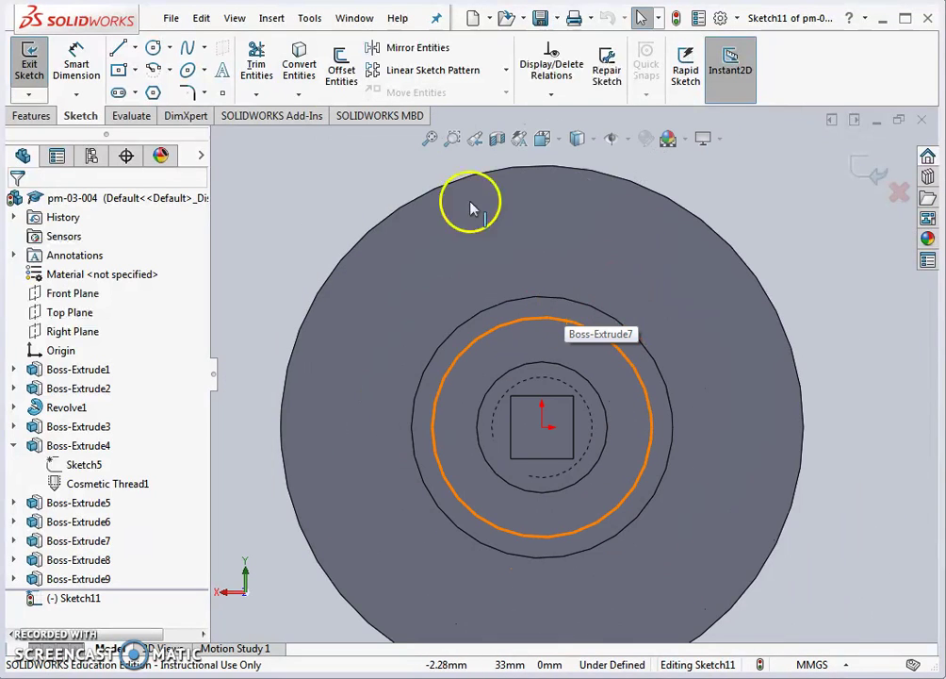
Draw a vertical construction centreline from the origin up past the boss
{"action": "left_click", "coordinate": [137, 49]}
{"action": "left_click", "coordinate": [146, 88]}
{"action": "left_click", "coordinate": [543, 427]}
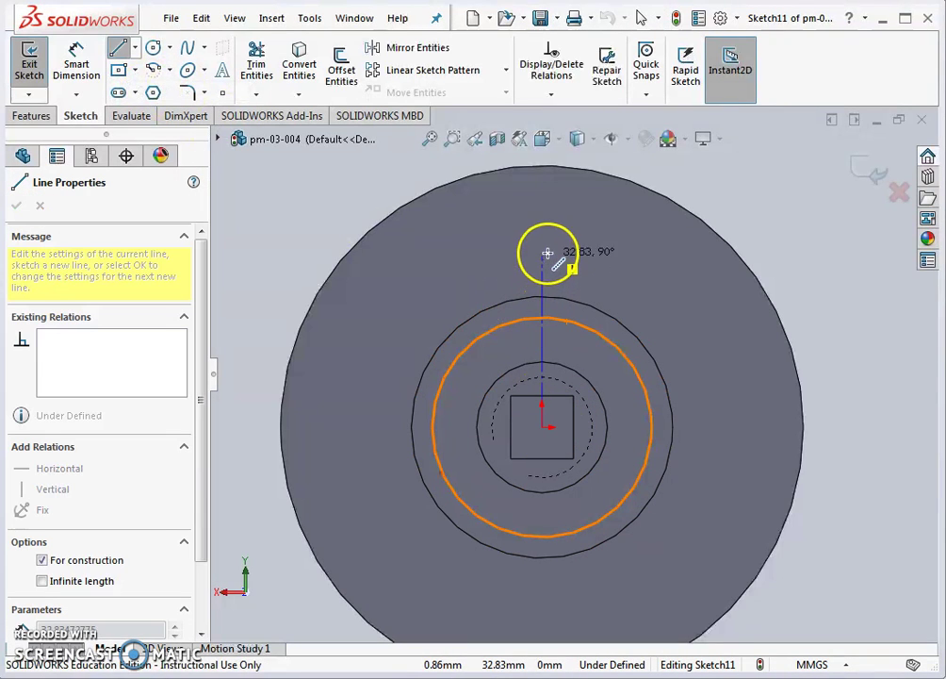
{"action": "left_click", "coordinate": [542, 234]}
{"action": "key", "text": "Escape"}
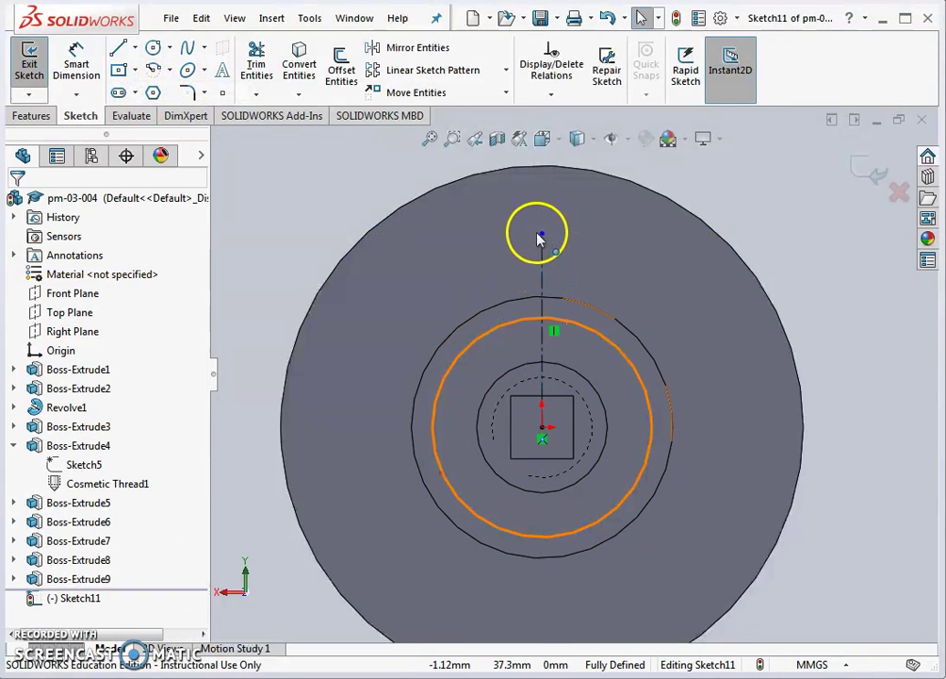
{"action": "scroll", "coordinate": [547, 250], "scroll_direction": "down", "scroll_amount": 2}
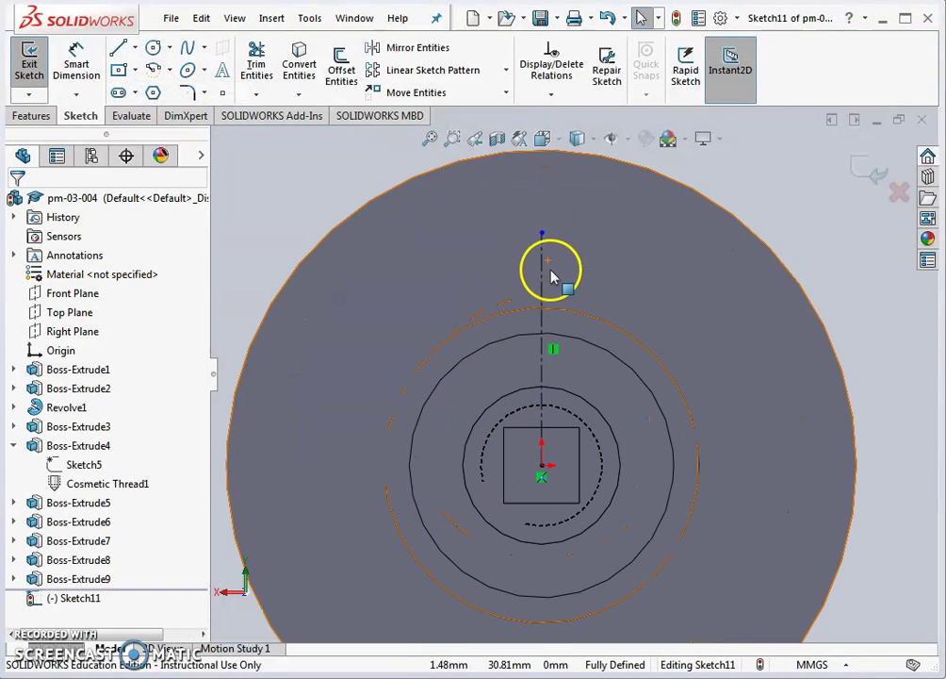
Convert the Ø42 boss's circular edge into sketch geometry
{"action": "left_click", "coordinate": [300, 64]}
{"action": "left_click", "coordinate": [511, 345]}
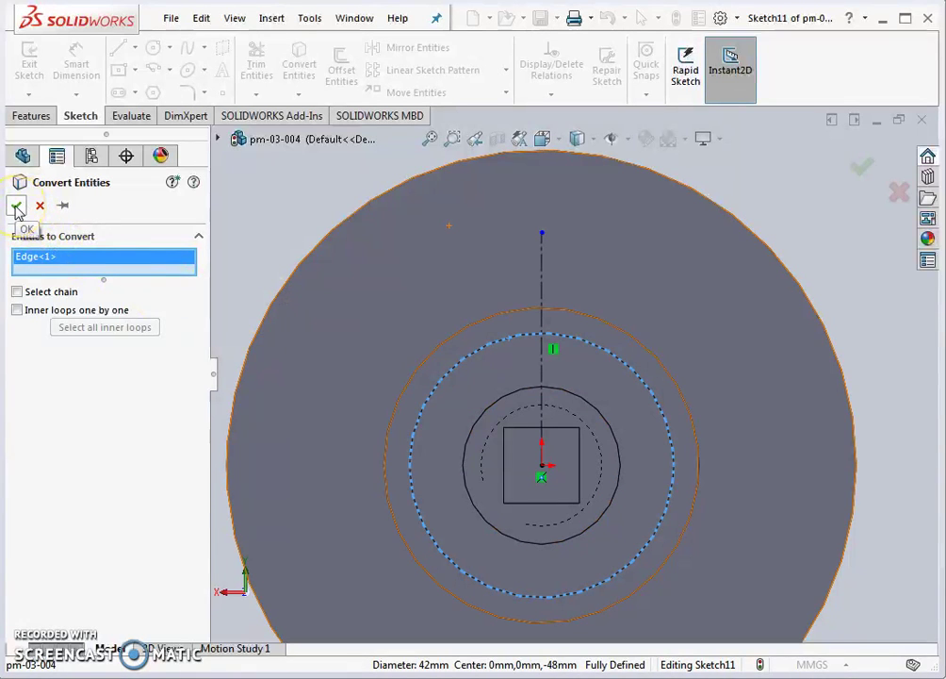
{"action": "key", "text": "Return"}
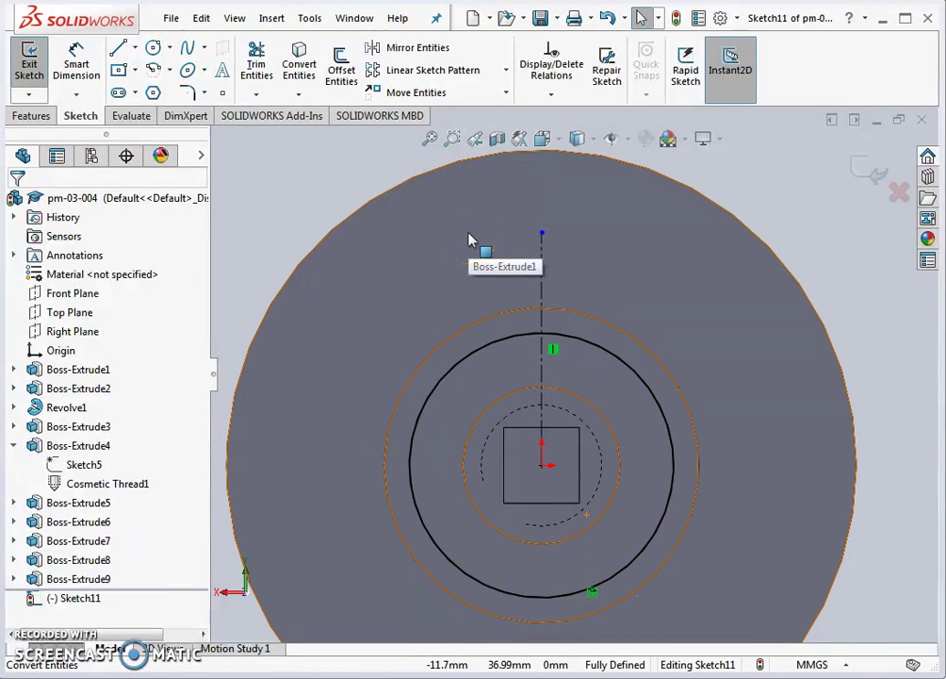
Draw two vertical tooth-side lines across the copied circle, one each side of the centreline
{"action": "left_click", "coordinate": [118, 48]}
{"action": "scroll", "coordinate": [534, 294], "scroll_direction": "down", "scroll_amount": 2}
{"action": "scroll", "coordinate": [534, 293], "scroll_direction": "down", "scroll_amount": 1}
{"action": "left_click", "coordinate": [516, 386]}
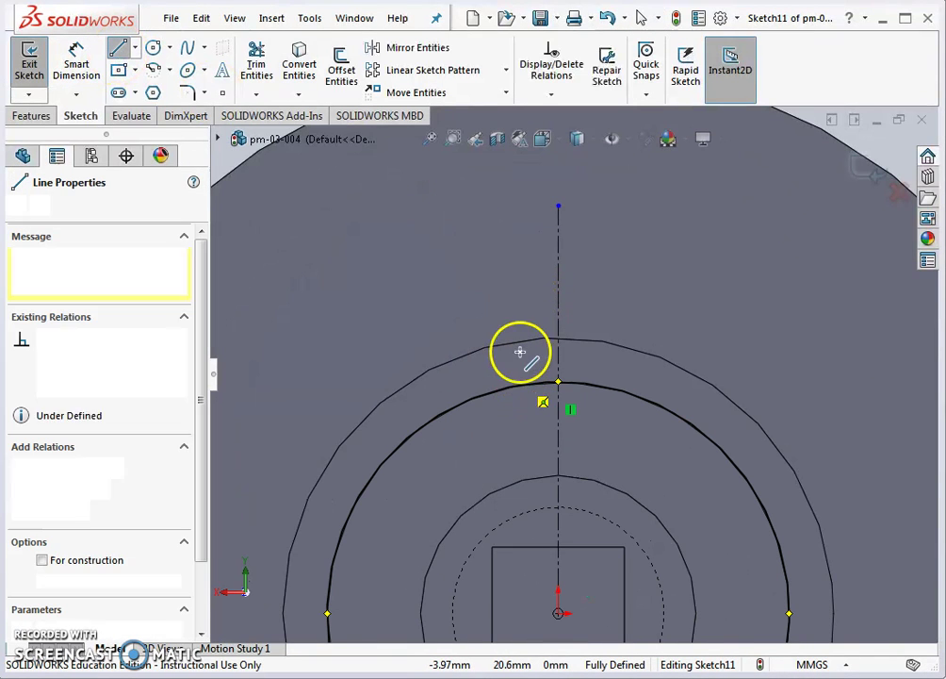
{"action": "left_click", "coordinate": [514, 303]}
{"action": "key", "text": "Escape"}
{"action": "left_click", "coordinate": [118, 48]}
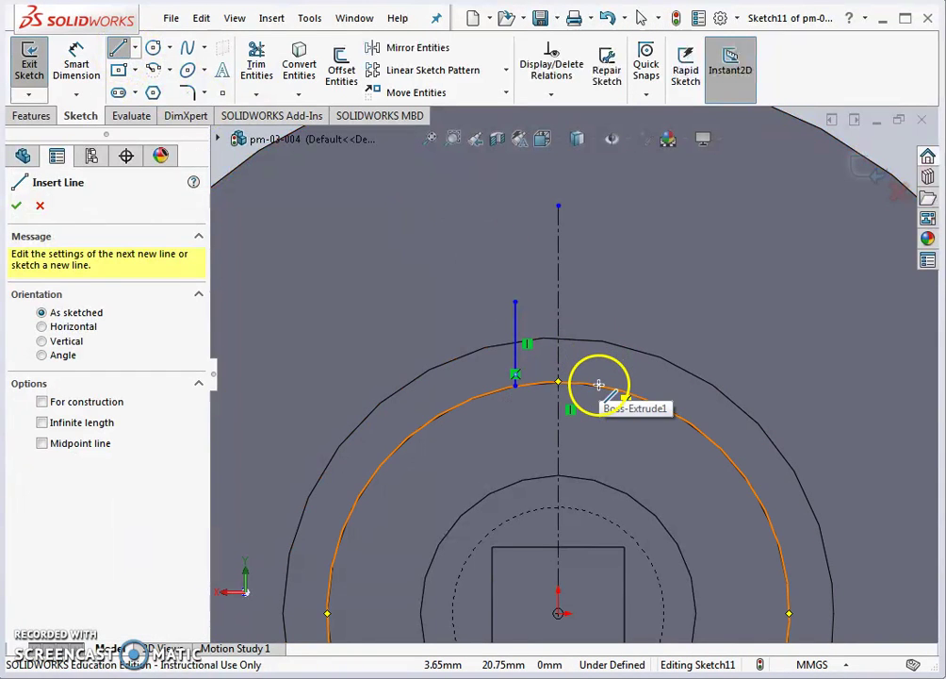
{"action": "left_click", "coordinate": [600, 383]}
{"action": "key", "text": "Escape"}
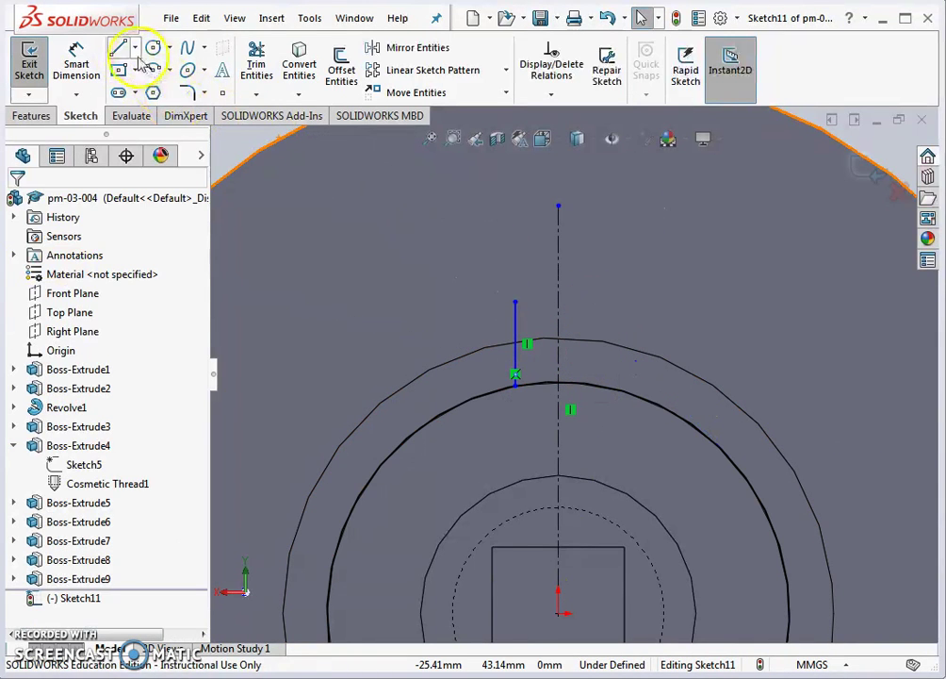
{"action": "left_click", "coordinate": [118, 48]}
{"action": "left_click", "coordinate": [601, 409]}
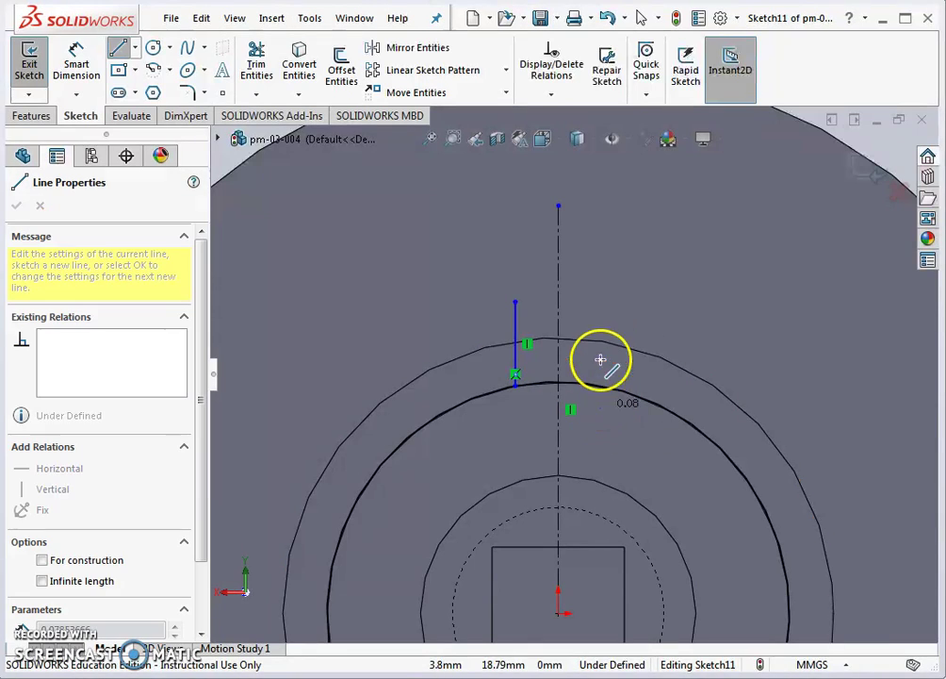
{"action": "left_click", "coordinate": [601, 302]}
{"action": "key", "text": "Escape"}
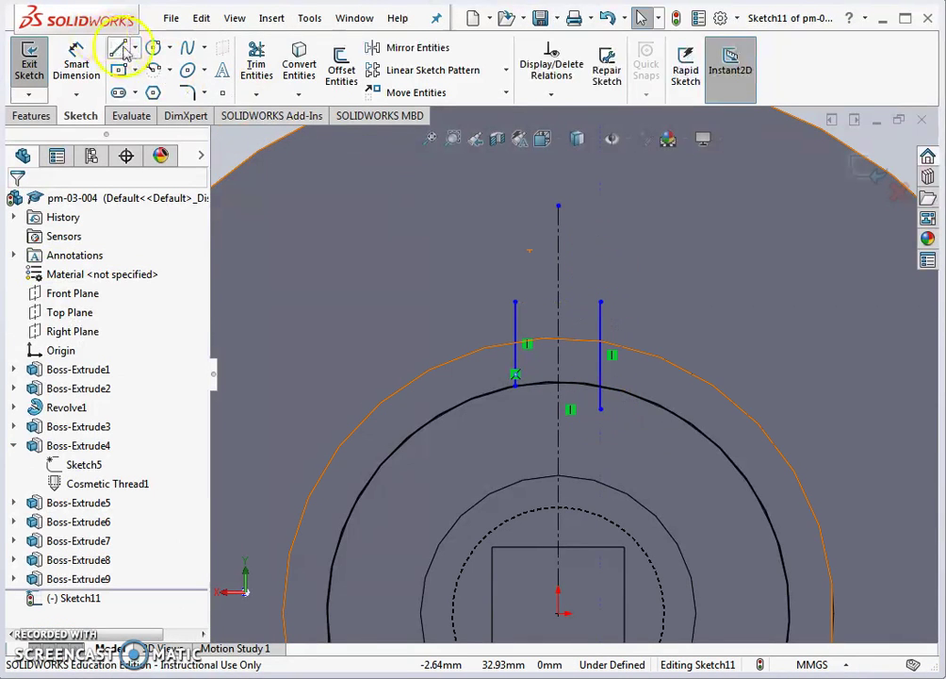
Draw an origin-centred circle larger than the boss, about 27.37 mm radius
{"action": "left_click", "coordinate": [153, 48]}
{"action": "left_click", "coordinate": [562, 539]}
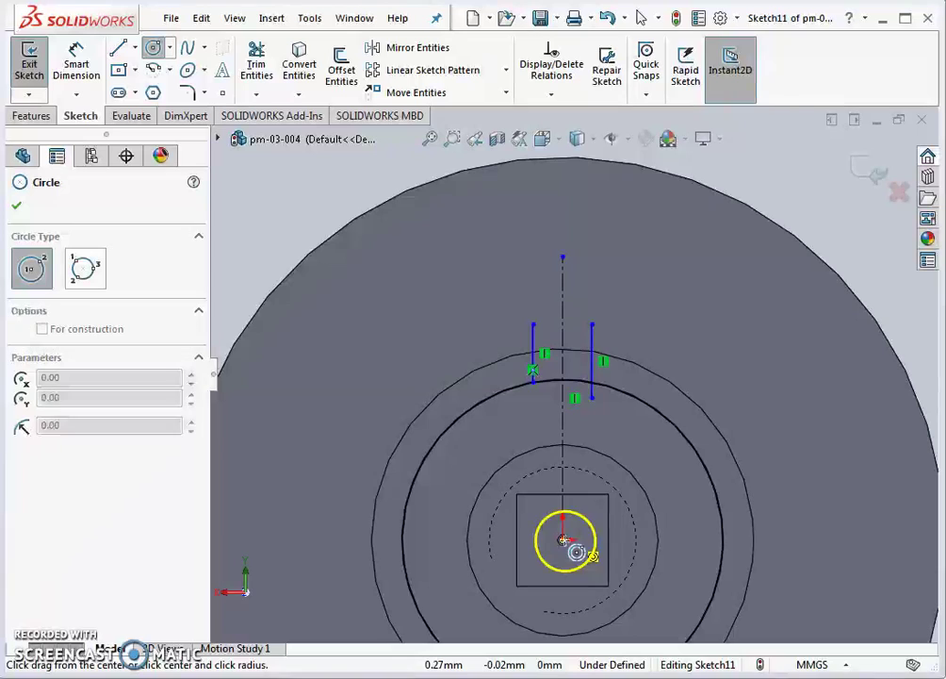
{"action": "left_click", "coordinate": [612, 336]}
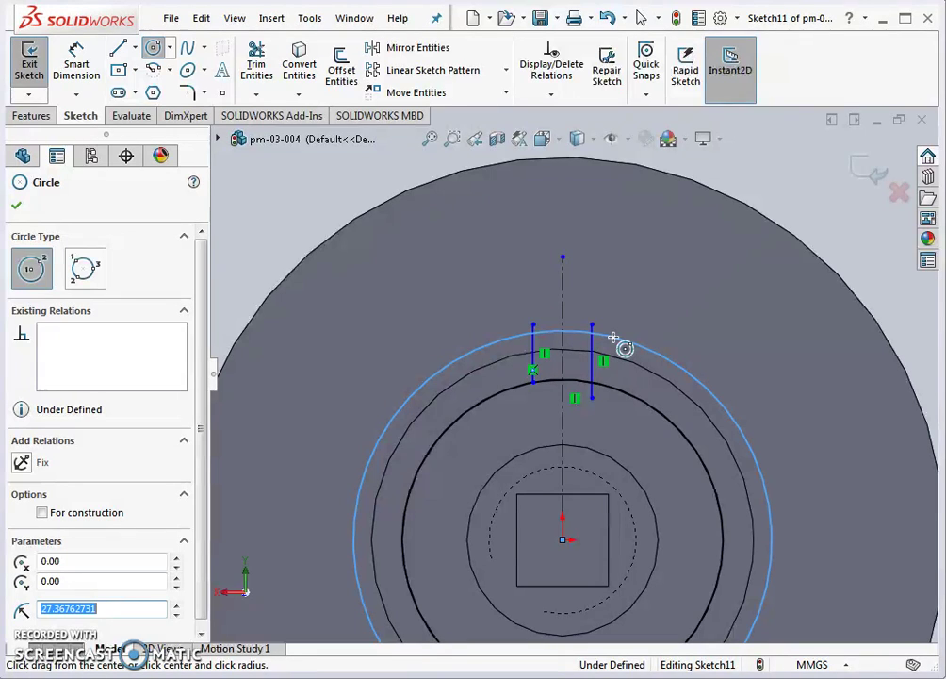
Dimension the larger circle to Ø48
{"action": "left_click", "coordinate": [76, 62]}
{"action": "left_click", "coordinate": [697, 348]}
{"action": "left_click", "coordinate": [715, 321]}
{"action": "type", "text": "48"}
{"action": "key", "text": "Return"}
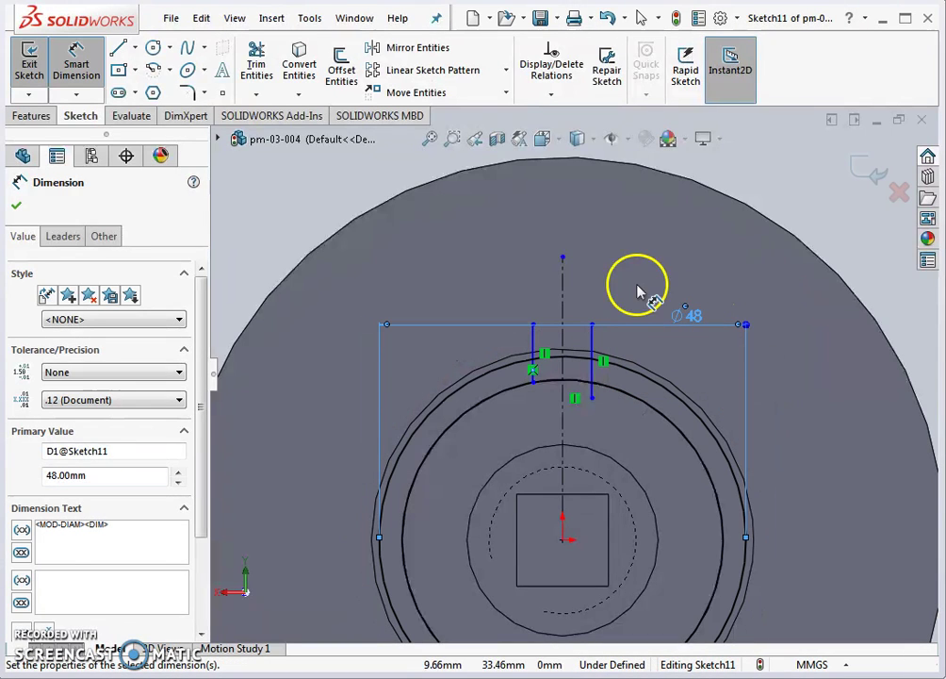
{"action": "left_click", "coordinate": [603, 282]}
{"action": "scroll", "coordinate": [592, 302], "scroll_direction": "down", "scroll_amount": 3}
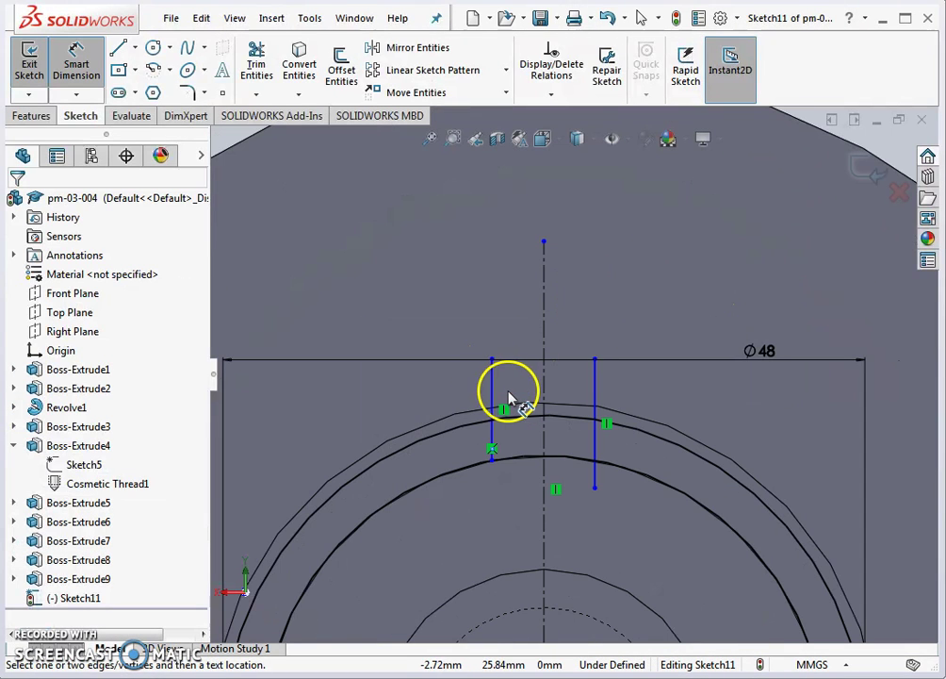
{"action": "key", "text": "Escape"}
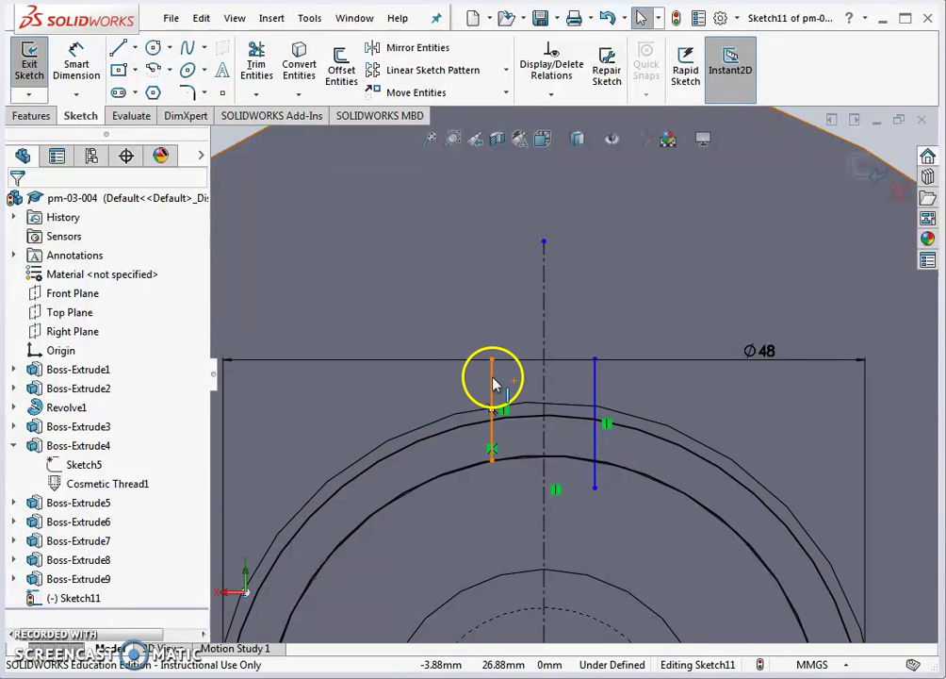
Make the two vertical lines symmetric about the centreline
{"action": "left_click", "coordinate": [492, 384]}
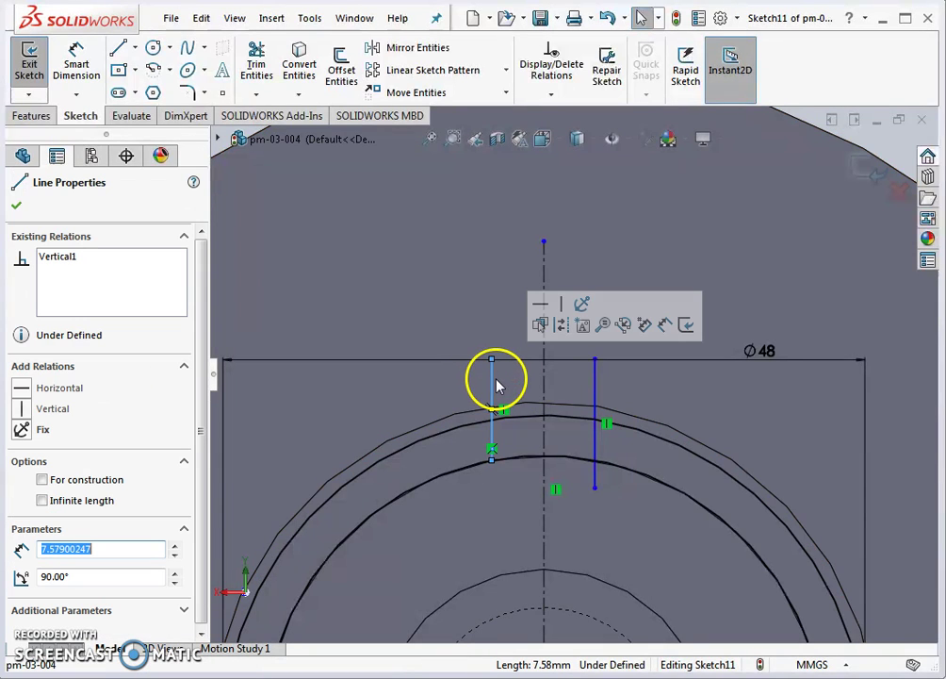
{"action": "left_click", "coordinate": [545, 377], "text": "ctrl"}
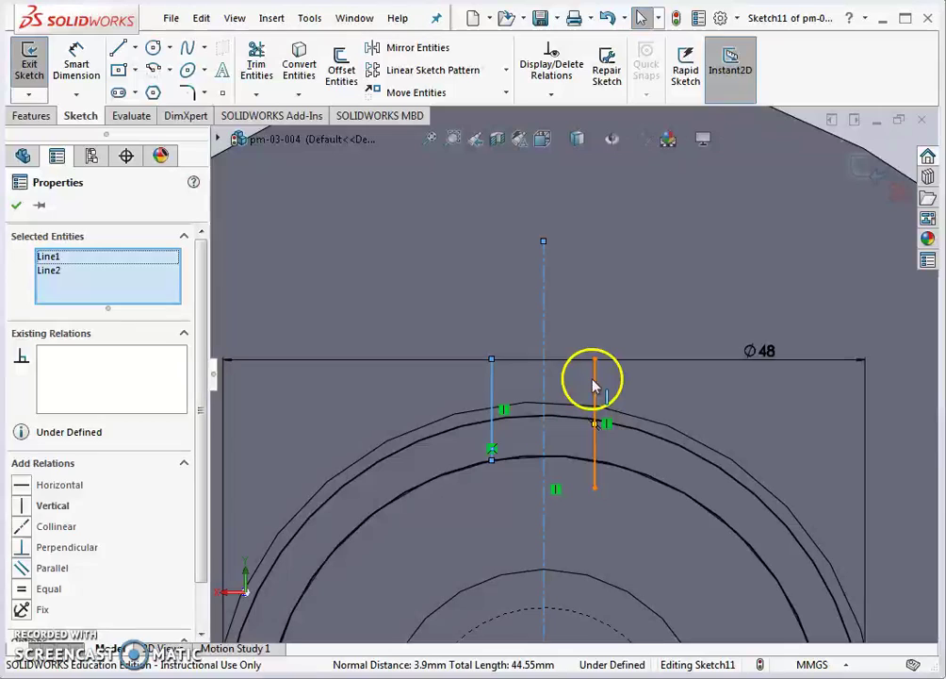
{"action": "left_click", "coordinate": [596, 384], "text": "ctrl"}
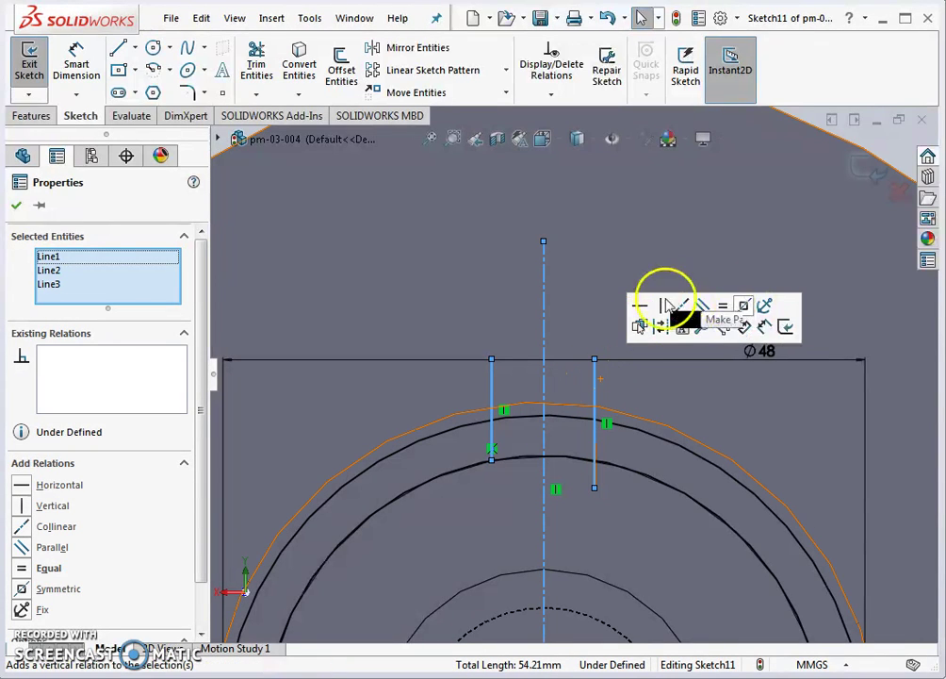
{"action": "left_click", "coordinate": [746, 309]}
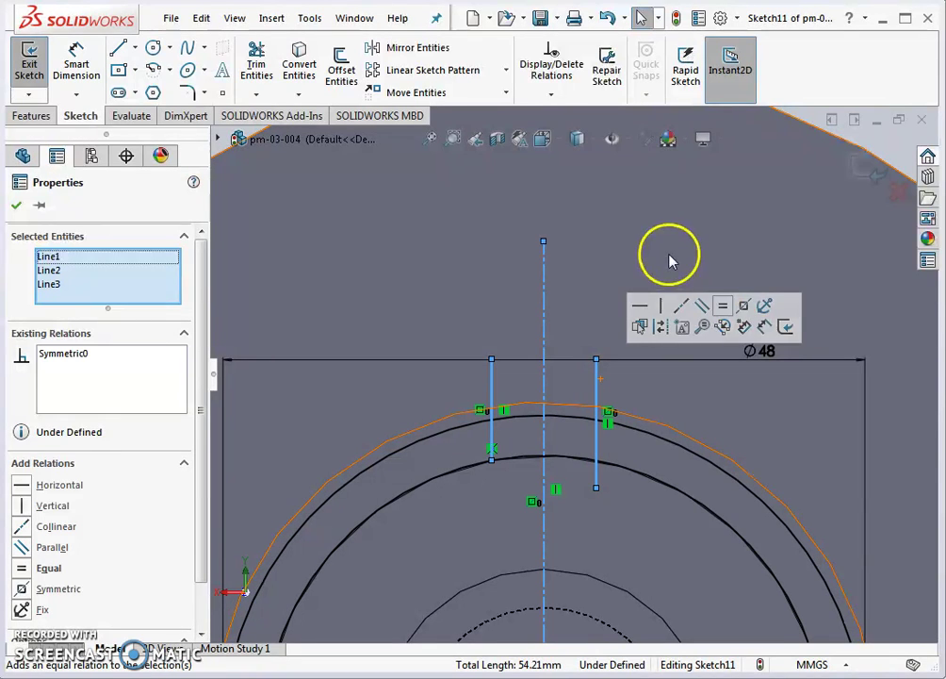
{"action": "left_click", "coordinate": [458, 273]}
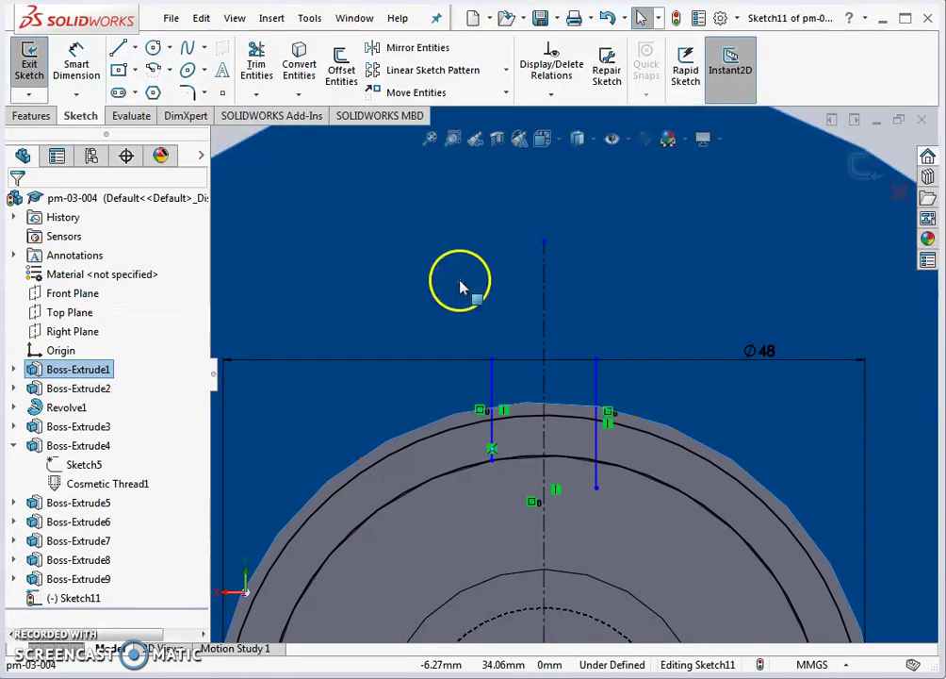
Dimension the spacing between the two vertical lines to 8 mm
{"action": "left_click", "coordinate": [77, 59]}
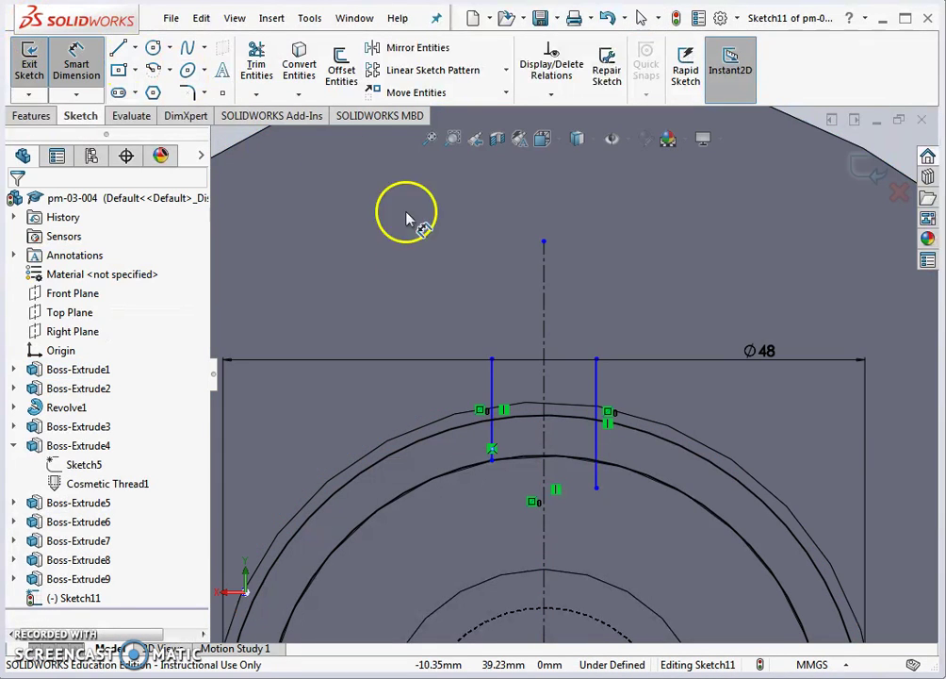
{"action": "left_click", "coordinate": [492, 386]}
{"action": "left_click", "coordinate": [596, 386]}
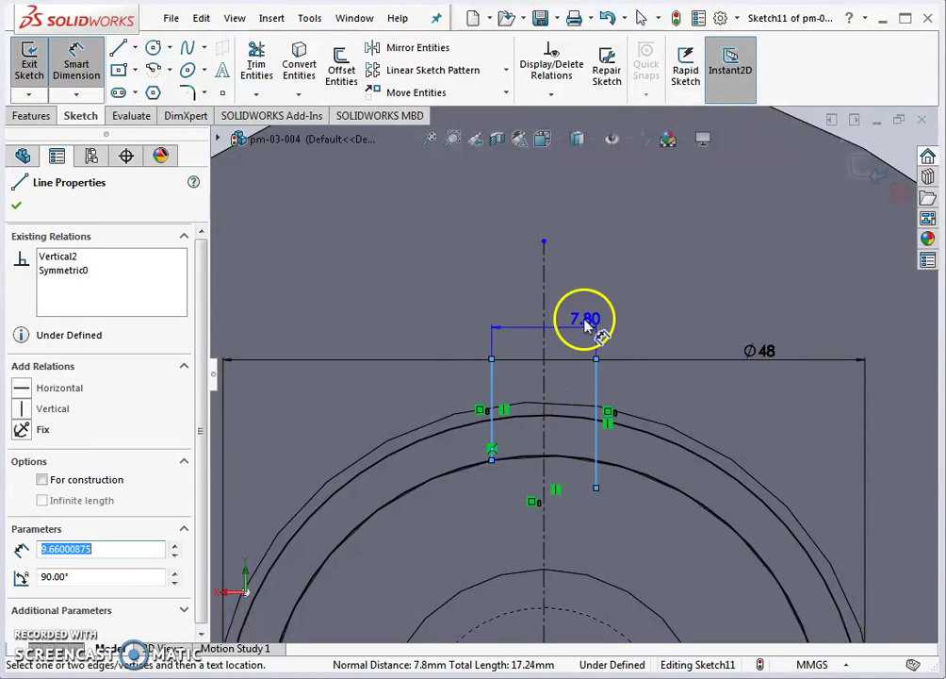
{"action": "left_click", "coordinate": [560, 216]}
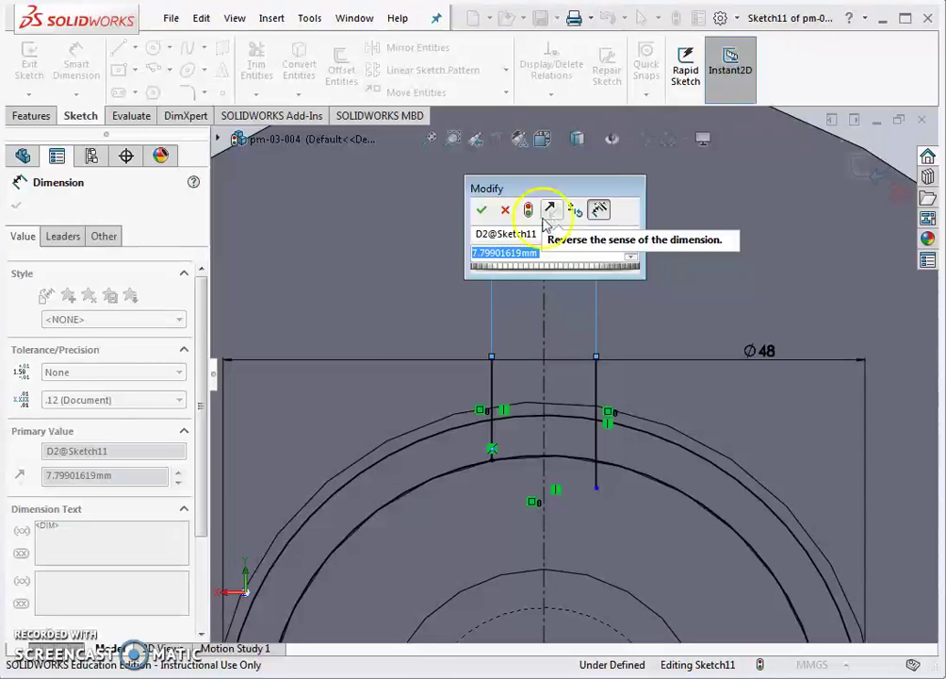
{"action": "type", "text": "8"}
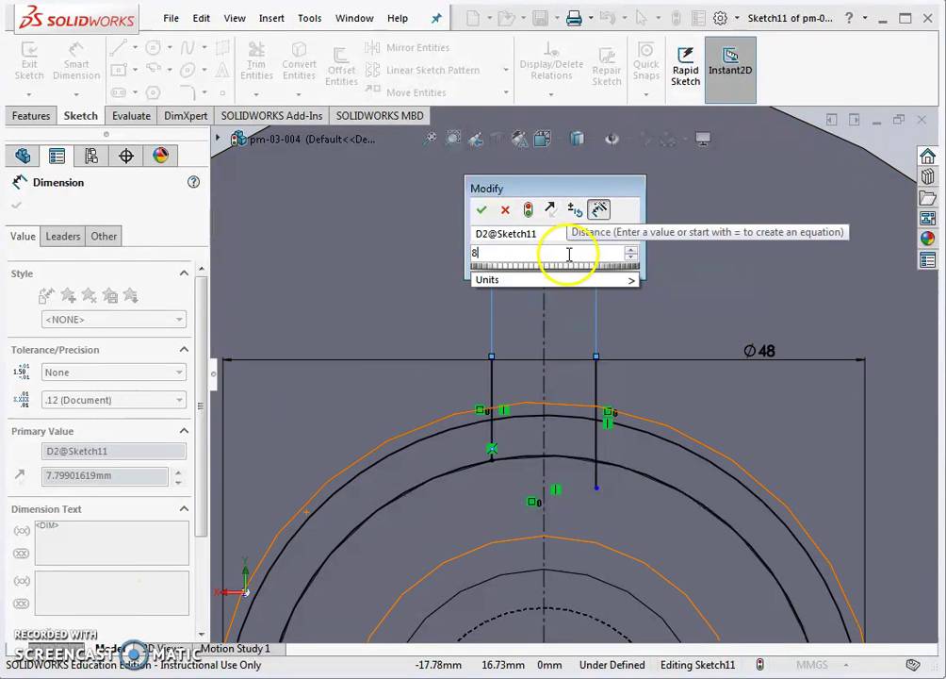
{"action": "key", "text": "Return"}
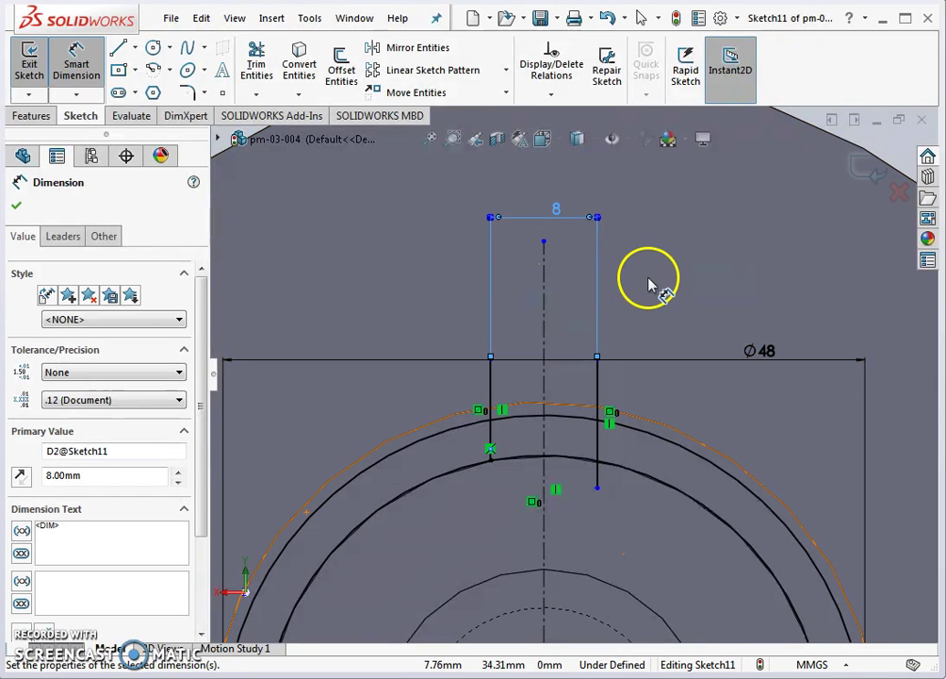
Power-trim the surplus line segments into a closed 8 mm tooth outline and exit Sketch11
{"action": "left_click", "coordinate": [256, 71]}
{"action": "mouse_move", "coordinate": [378, 389]}
{"action": "left_mouse_down"}
{"action": "mouse_move", "coordinate": [461, 374]}
{"action": "mouse_move", "coordinate": [655, 396]}
{"action": "mouse_move", "coordinate": [640, 503]}
{"action": "mouse_move", "coordinate": [547, 524]}
{"action": "left_mouse_up"}
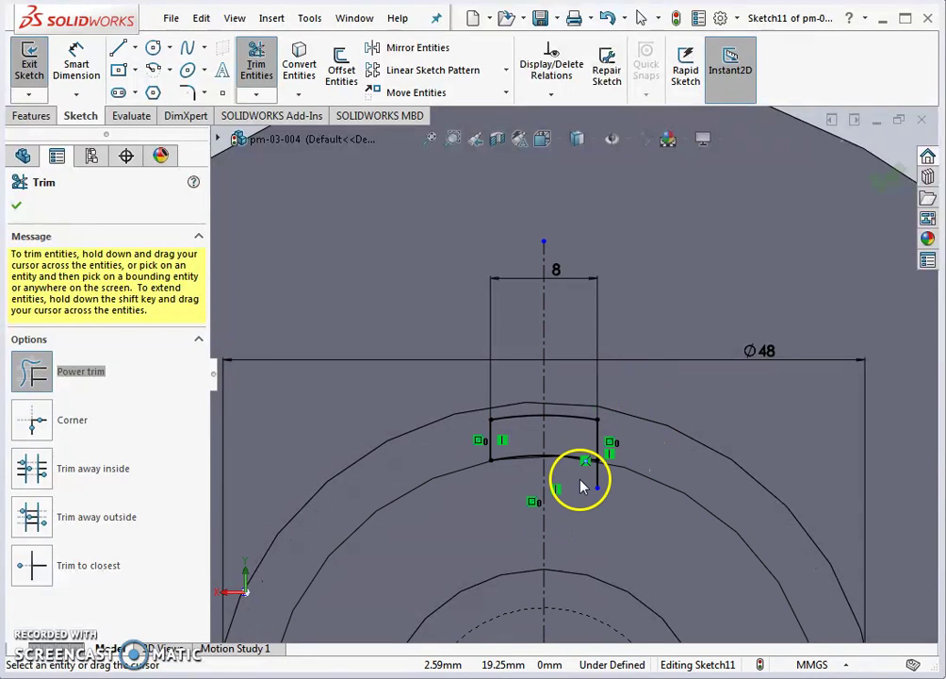
{"action": "mouse_move", "coordinate": [581, 486]}
{"action": "left_mouse_down"}
{"action": "mouse_move", "coordinate": [603, 482]}
{"action": "mouse_move", "coordinate": [509, 453]}
{"action": "mouse_move", "coordinate": [568, 468]}
{"action": "mouse_move", "coordinate": [585, 488]}
{"action": "left_mouse_up"}
{"action": "mouse_move", "coordinate": [583, 486]}
{"action": "middle_mouse_down"}
{"action": "mouse_move", "coordinate": [541, 514]}
{"action": "mouse_move", "coordinate": [570, 444]}
{"action": "mouse_move", "coordinate": [705, 364]}
{"action": "middle_mouse_up"}
{"action": "left_click", "coordinate": [884, 177]}
{"action": "scroll", "coordinate": [777, 281], "scroll_direction": "up", "scroll_amount": 5}
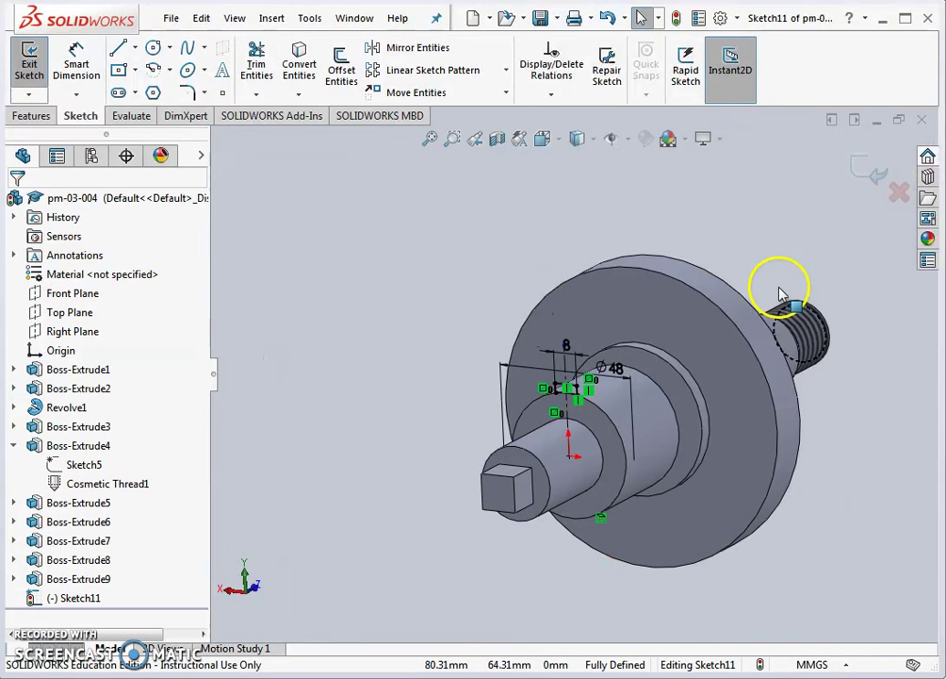
{"action": "left_click", "coordinate": [875, 174]}
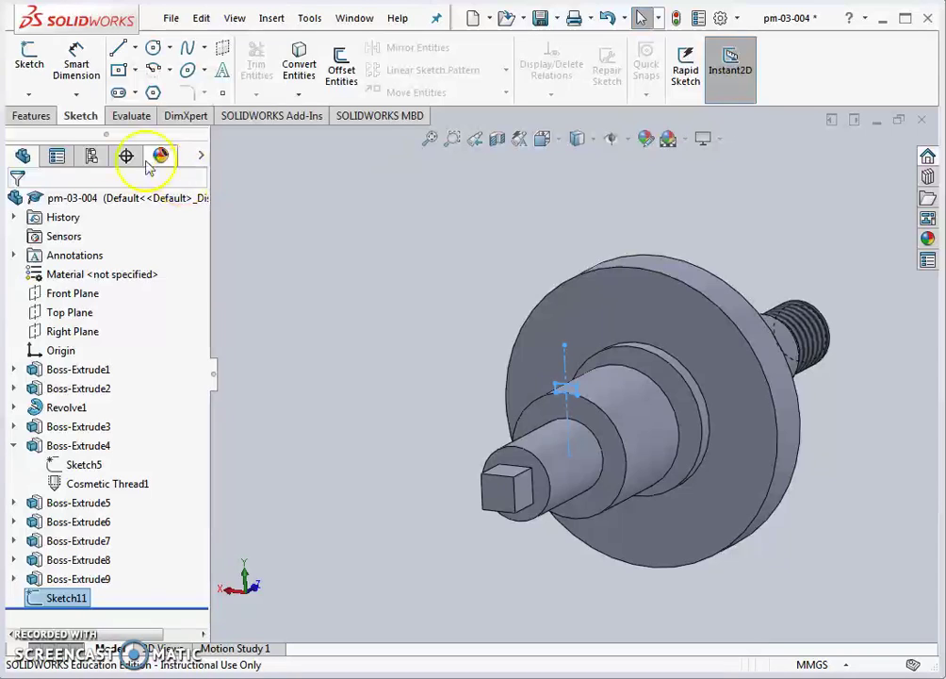
Extrude the tooth sketch in the reversed direction with an Up To Surface end condition
{"action": "left_click", "coordinate": [32, 116]}
{"action": "left_click", "coordinate": [28, 71]}
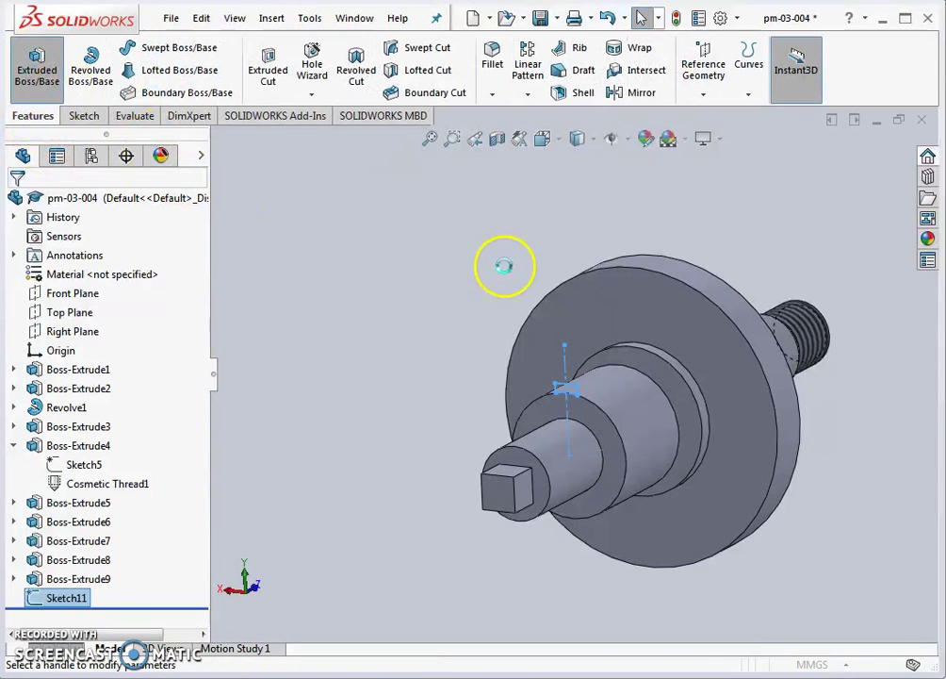
{"action": "scroll", "coordinate": [644, 395], "scroll_direction": "down", "scroll_amount": 4}
{"action": "left_click", "coordinate": [19, 311]}
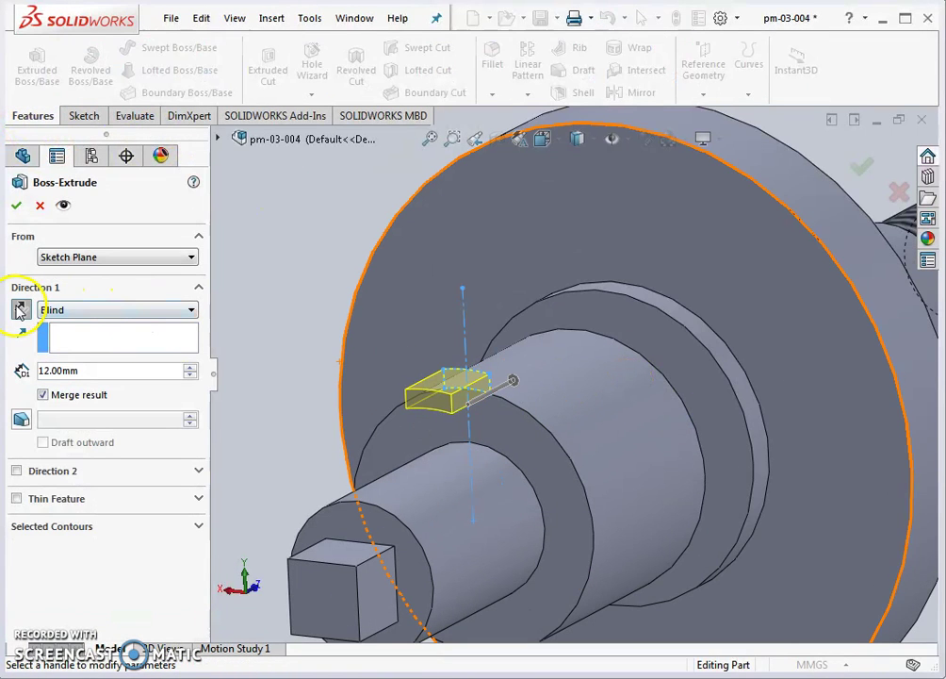
{"action": "left_click", "coordinate": [73, 313]}
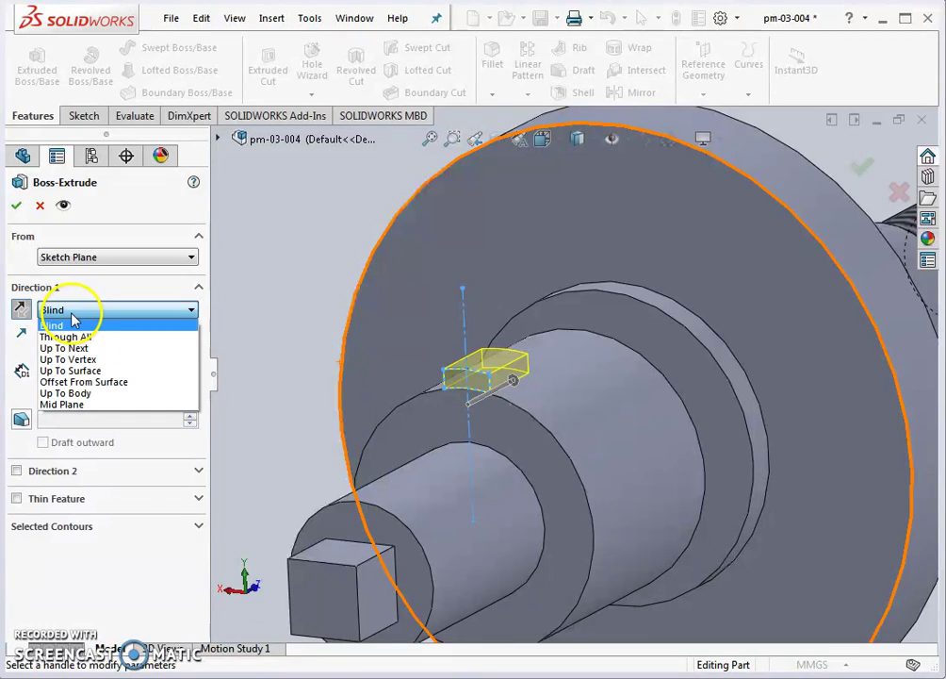
{"action": "left_click", "coordinate": [71, 371]}
{"action": "scroll", "coordinate": [697, 412], "scroll_direction": "up", "scroll_amount": 5}
Use the boss shoulder face as the end surface, accept Boss-Extrude10, and select it
{"action": "middle_click_drag", "start_coordinate": [698, 412], "coordinate": [600, 415]}
{"action": "scroll", "coordinate": [622, 396], "scroll_direction": "down", "scroll_amount": 5}
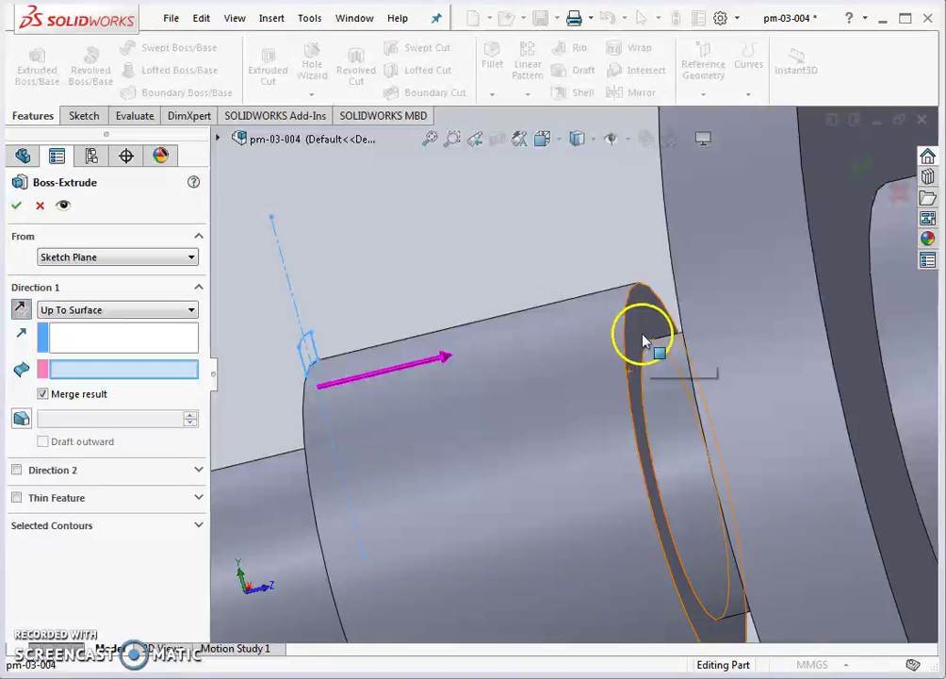
{"action": "left_click", "coordinate": [642, 331]}
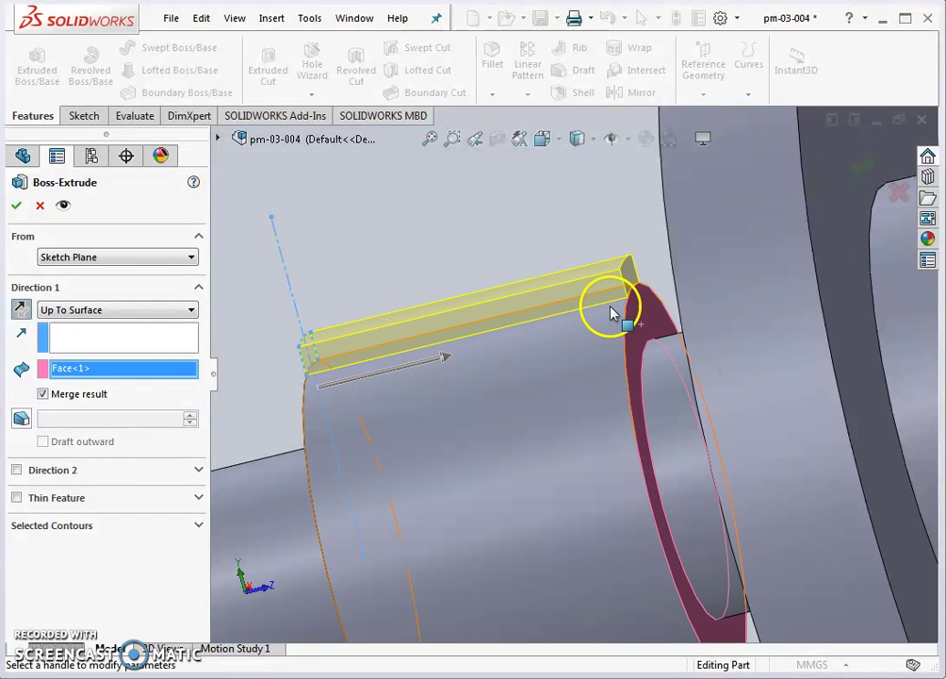
{"action": "scroll", "coordinate": [653, 286], "scroll_direction": "up", "scroll_amount": 3}
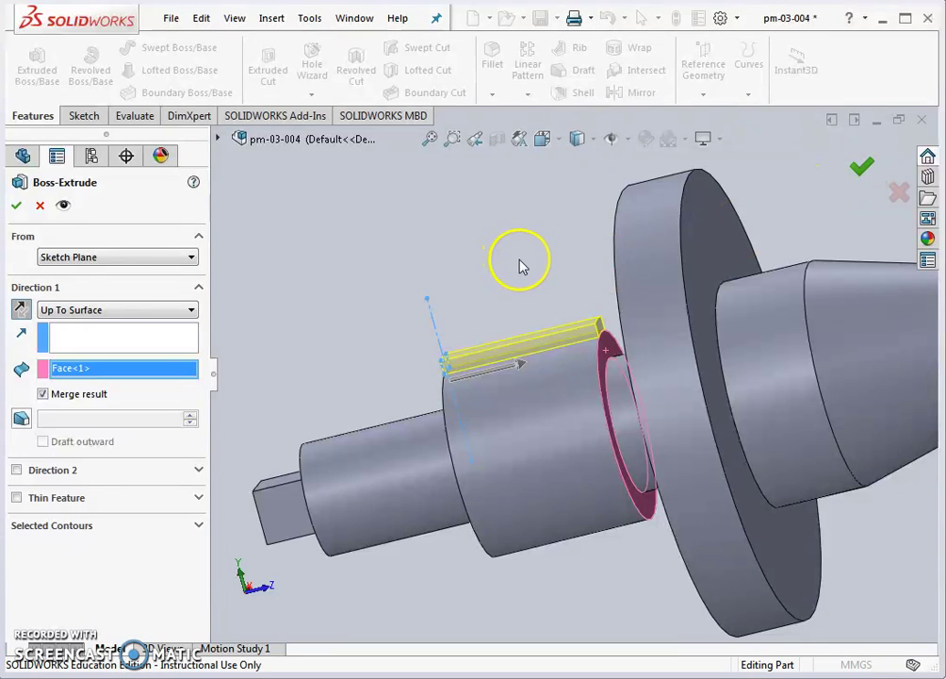
{"action": "key", "text": "Return"}
{"action": "middle_click_drag", "start_coordinate": [517, 264], "coordinate": [632, 283]}
{"action": "left_click", "coordinate": [99, 598]}
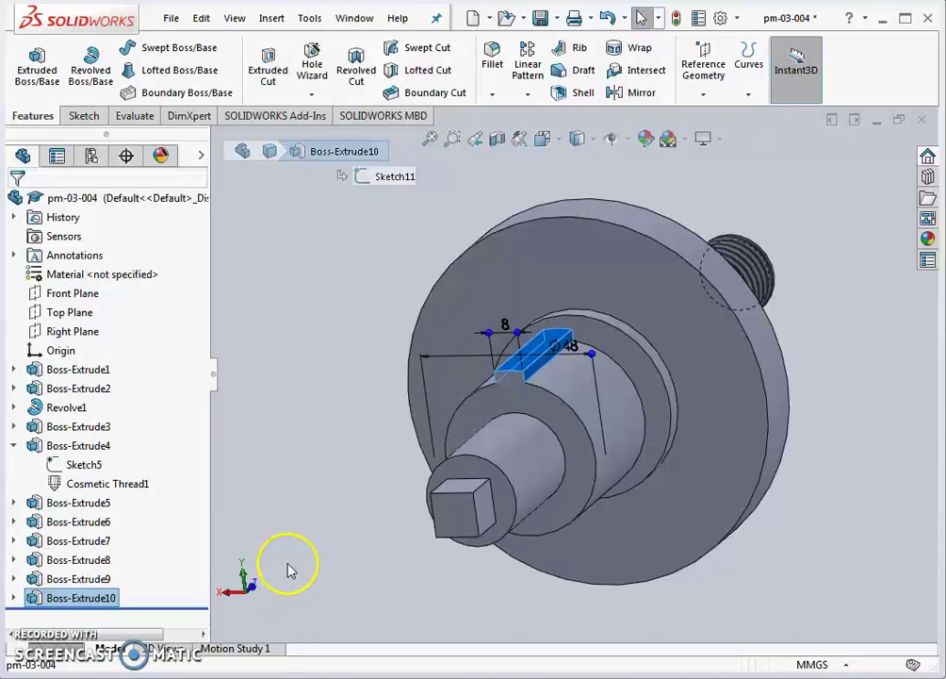
Circular-pattern the tooth about the boss's cylindrical face, 6 instances over 360°
{"action": "left_click", "coordinate": [530, 95]}
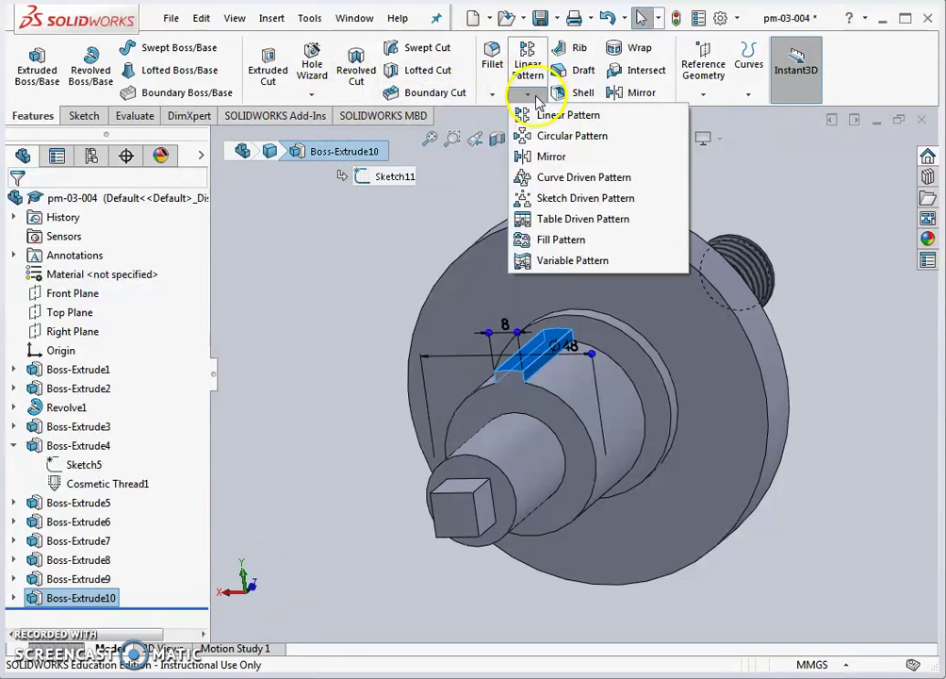
{"action": "left_click", "coordinate": [559, 138]}
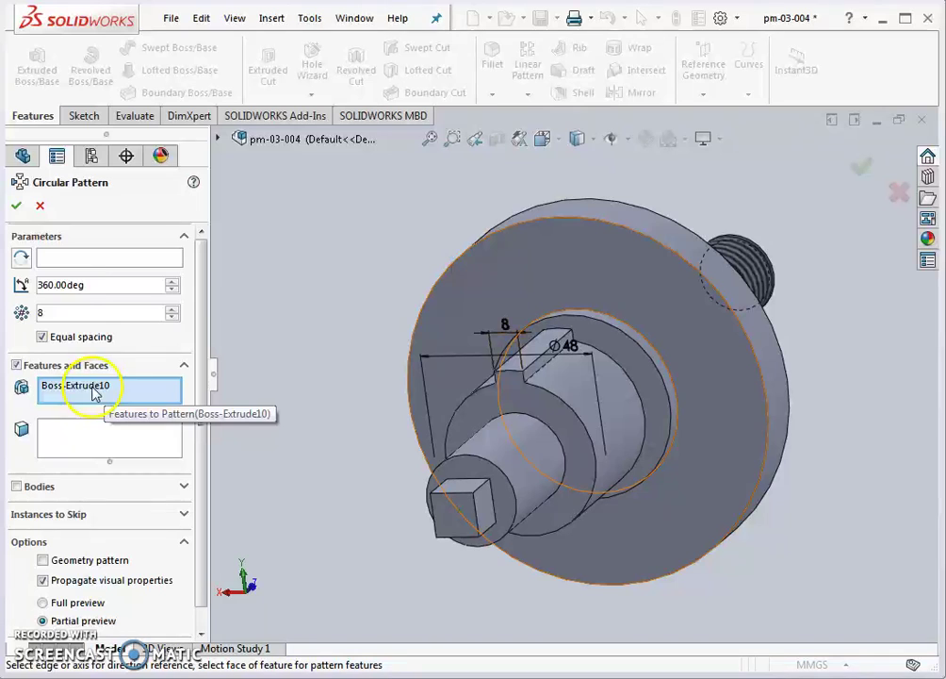
{"action": "left_click", "coordinate": [66, 265]}
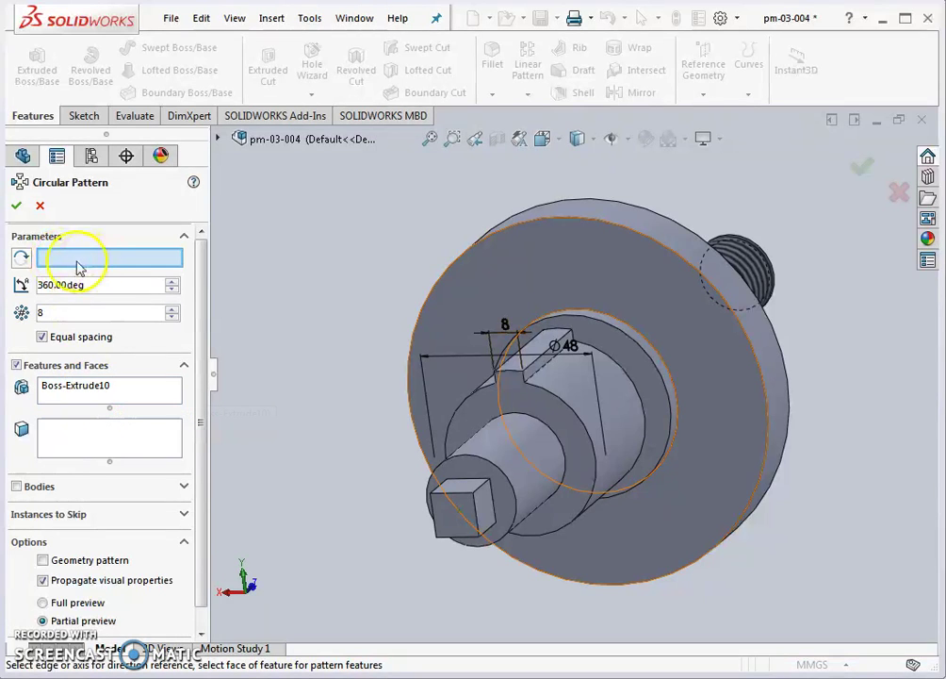
{"action": "left_click", "coordinate": [591, 412]}
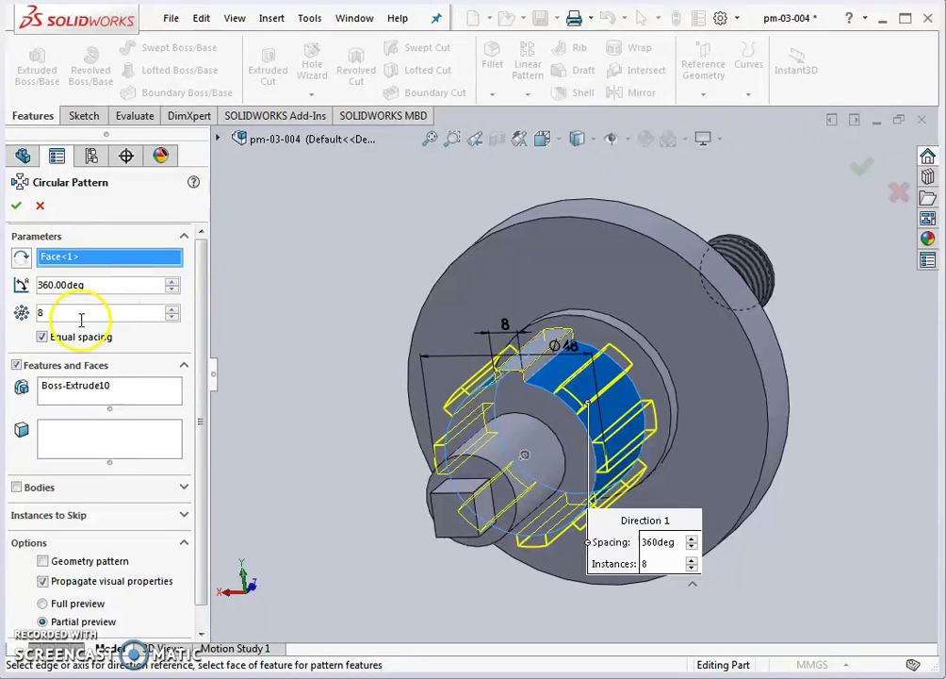
{"action": "double_click", "coordinate": [39, 315]}
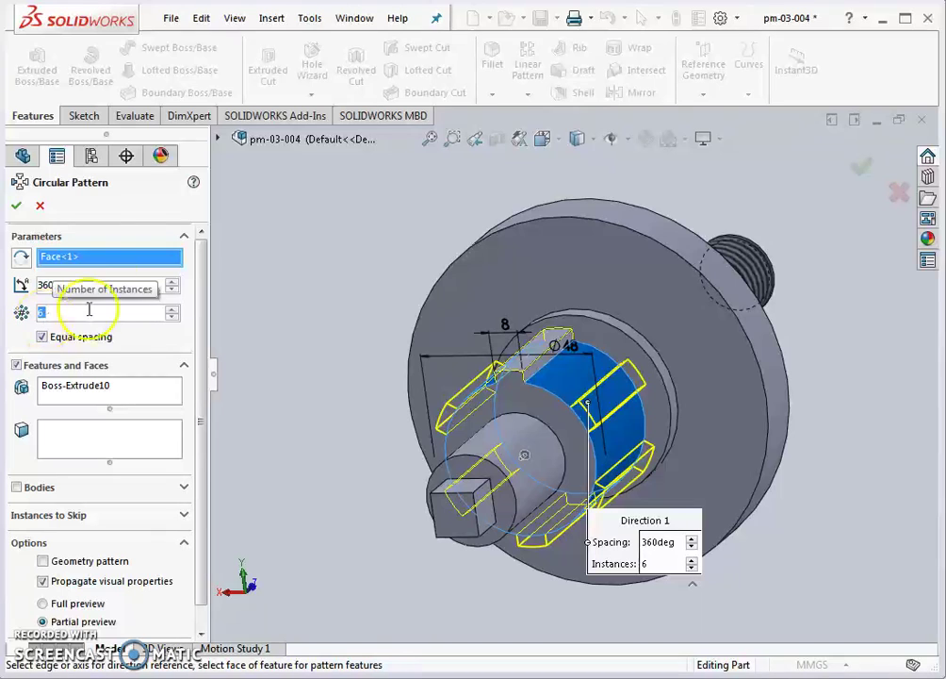
{"action": "key", "text": "Return"}
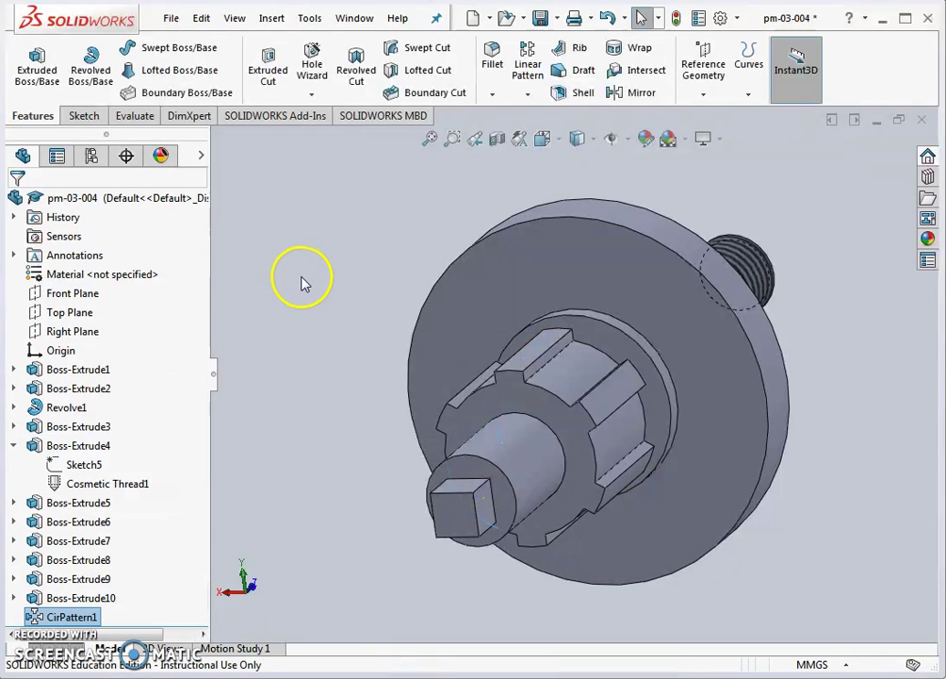
{"action": "middle_click_drag", "start_coordinate": [405, 363], "coordinate": [355, 373]}
{"action": "scroll", "coordinate": [355, 372], "scroll_direction": "up", "scroll_amount": 5}
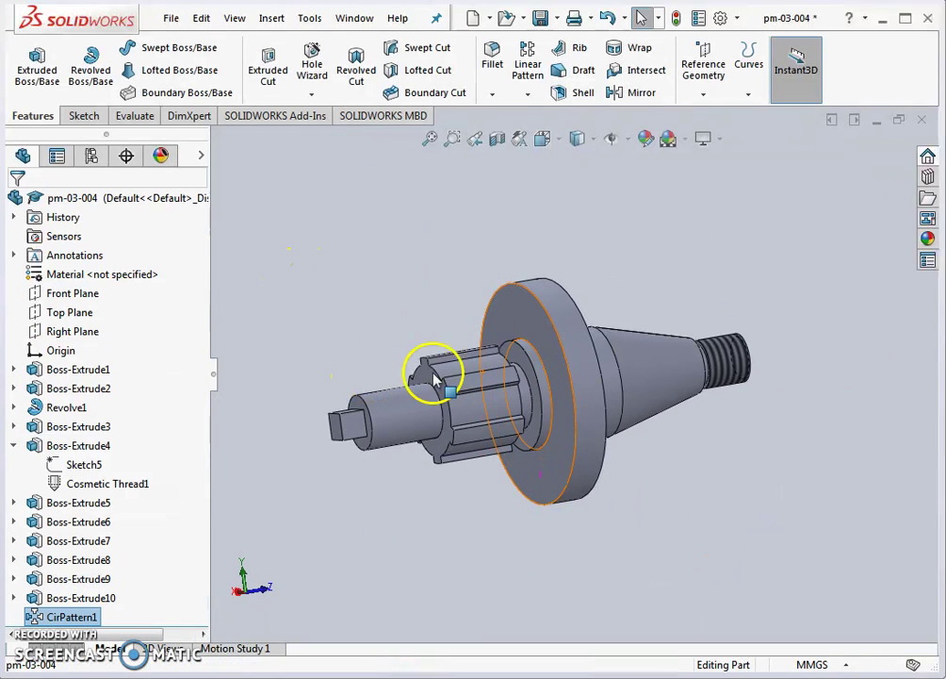
{"action": "middle_click_drag", "start_coordinate": [493, 371], "coordinate": [519, 396]}
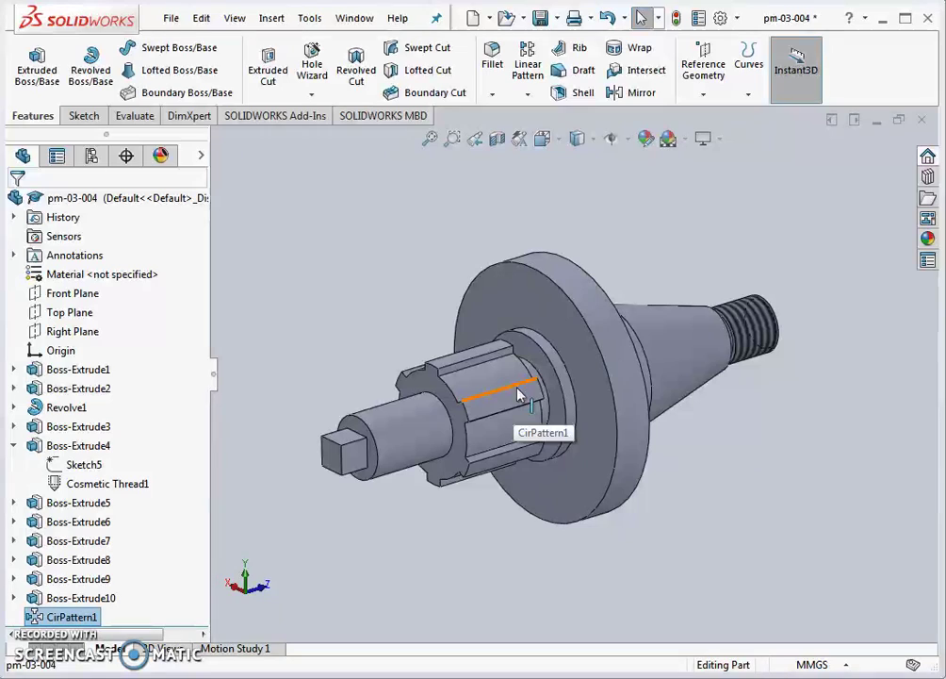